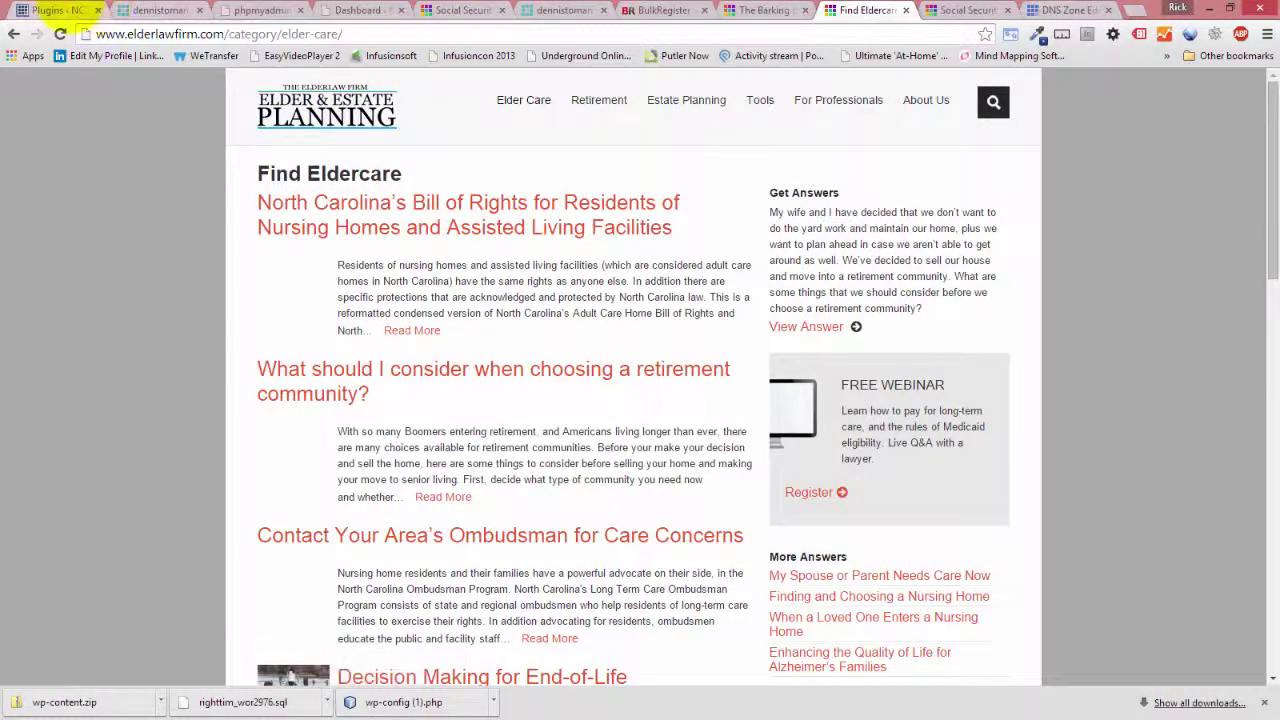
pyautogui.click(50, 10)
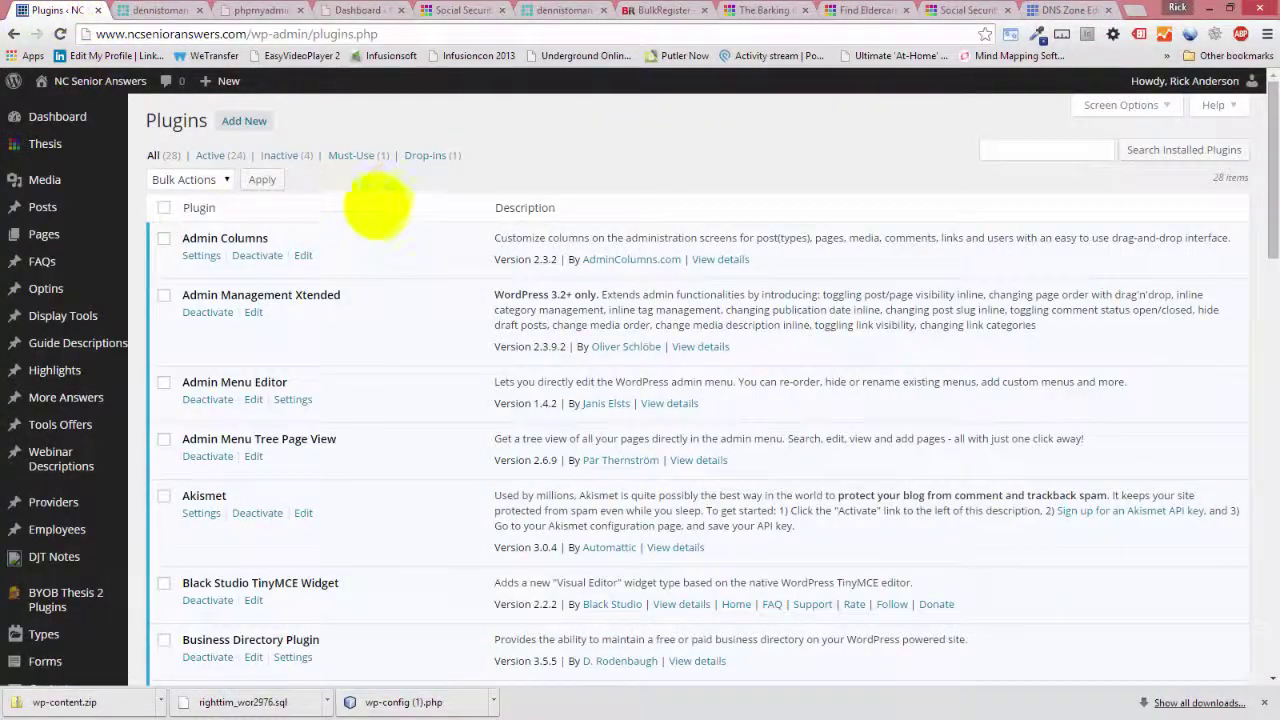
pyautogui.scroll(-3, 400, 190)
pyautogui.scroll(3, 394, 194)
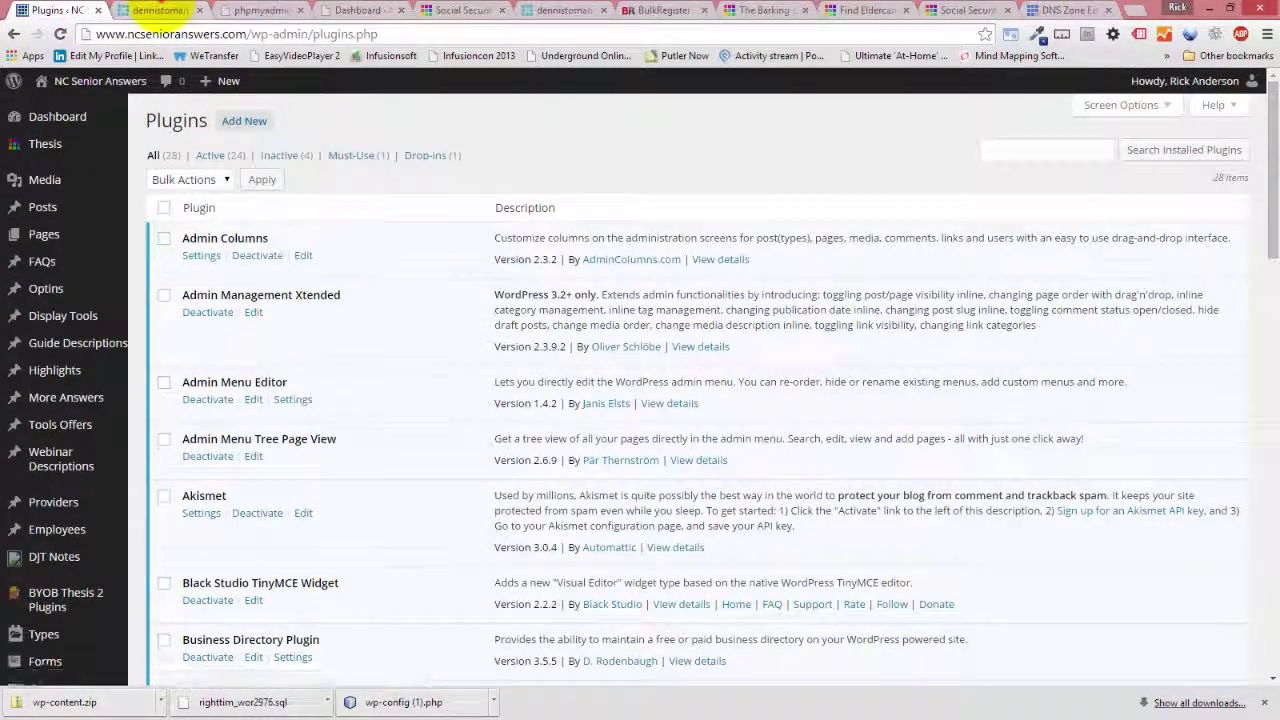
pyautogui.click(160, 10)
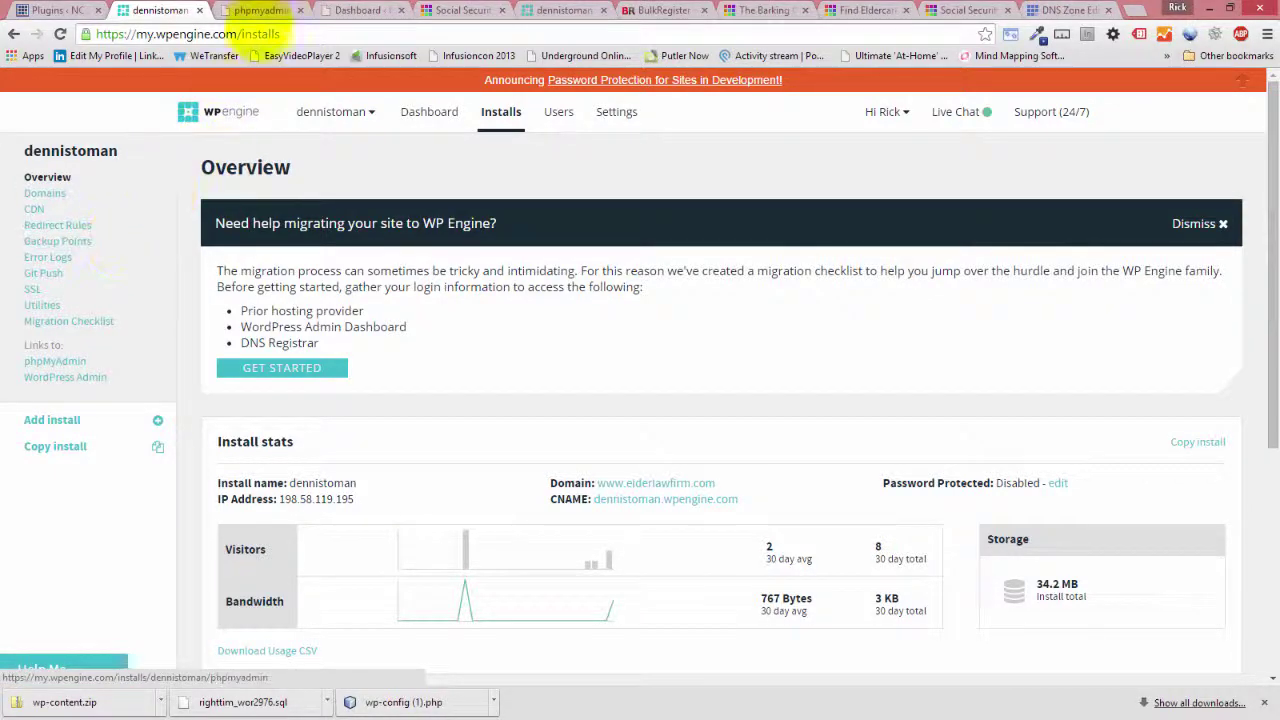
# - Switch to phpMyAdmin and open the search form for the site's live WordPress database
pyautogui.click(258, 12)
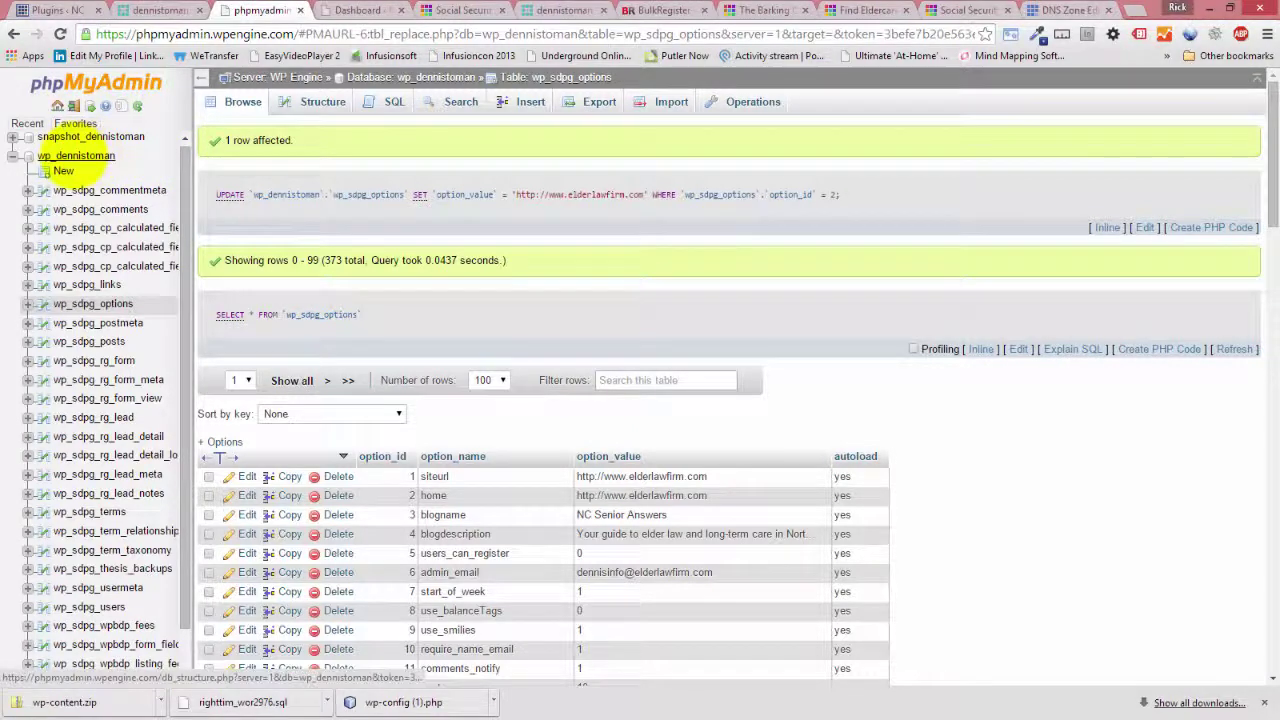
pyautogui.click(75, 156)
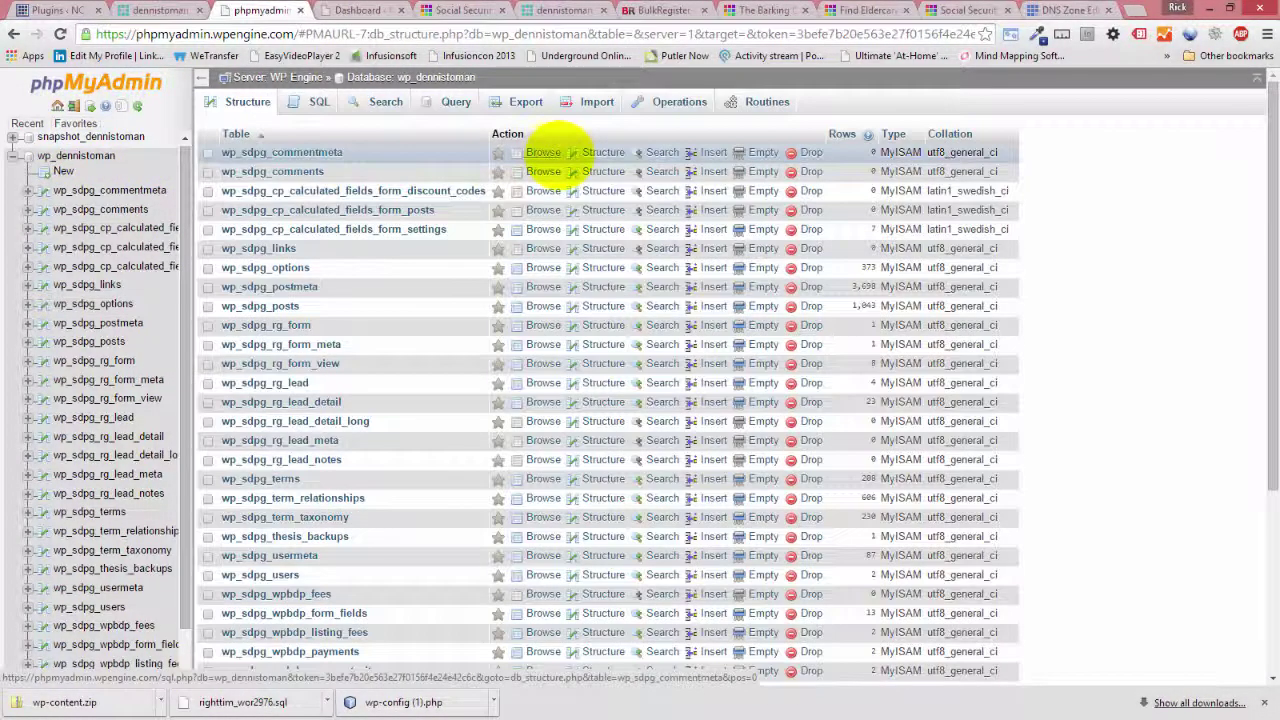
pyautogui.click(386, 101)
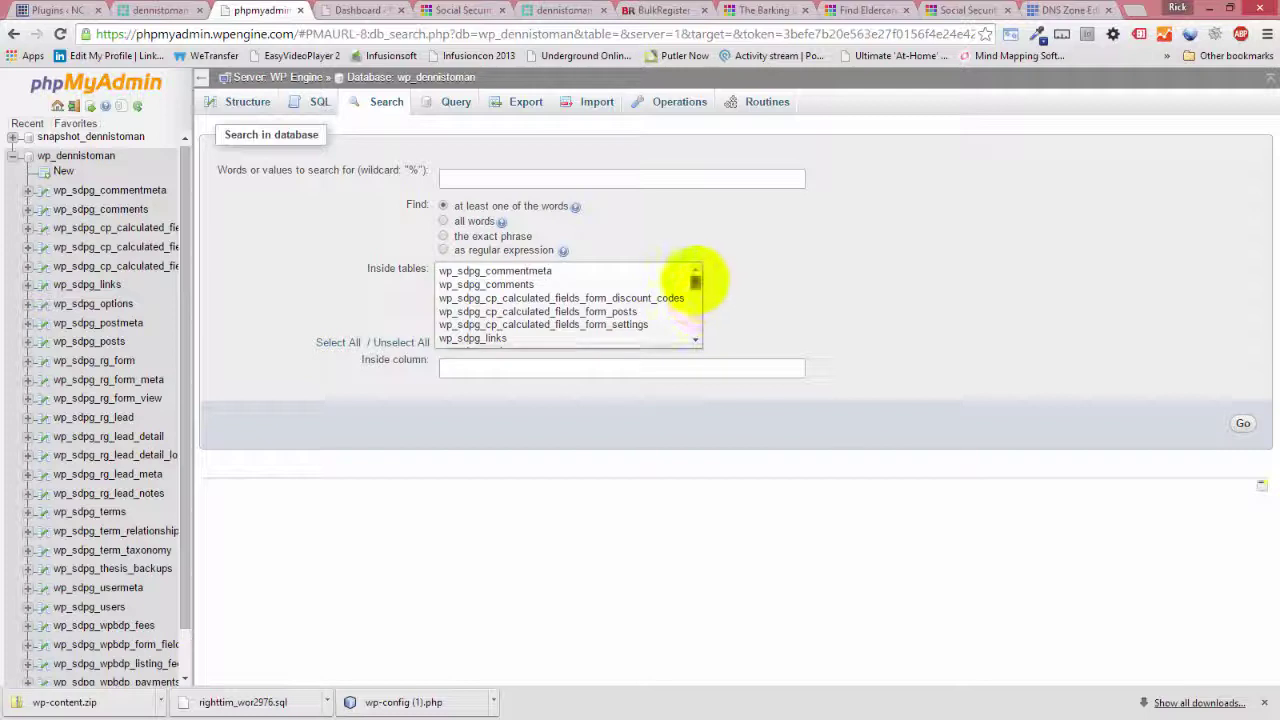
# - Search all tables of the database for %ncsenior%, matching at least one of the words
pyautogui.moveTo(694, 277); pyautogui.dragTo(695, 230)
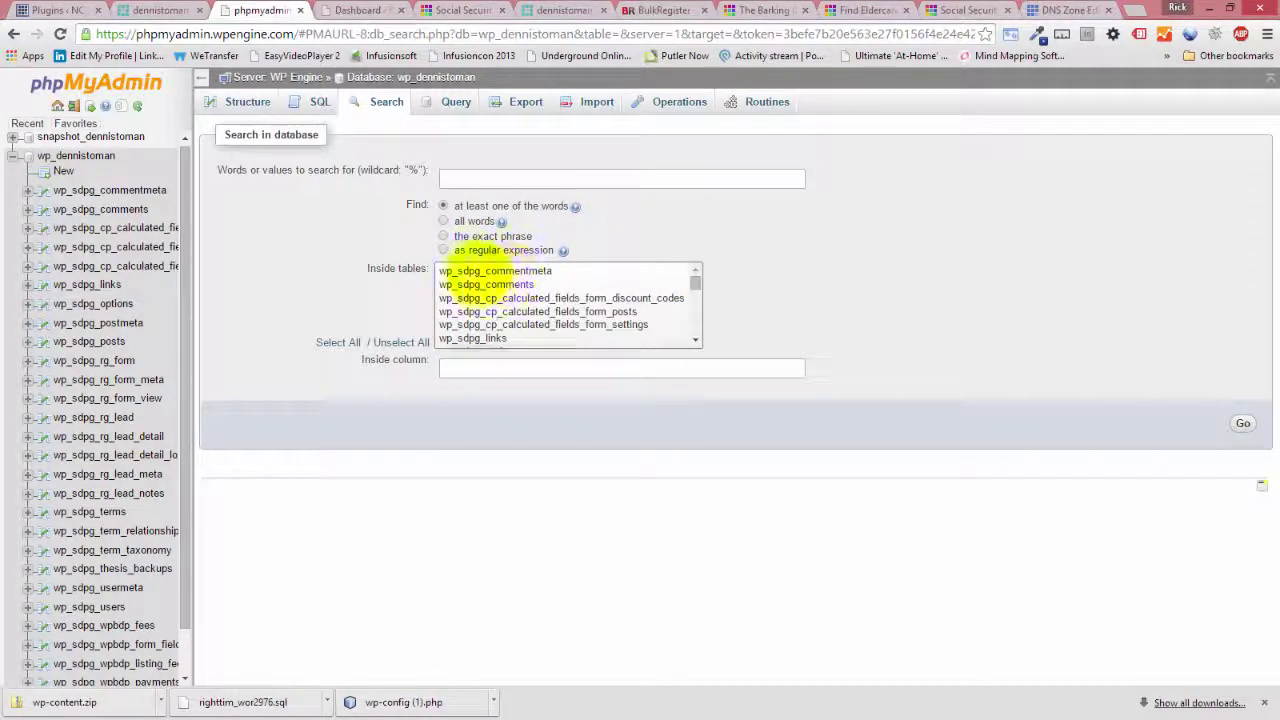
pyautogui.moveTo(694, 283); pyautogui.dragTo(694, 329)
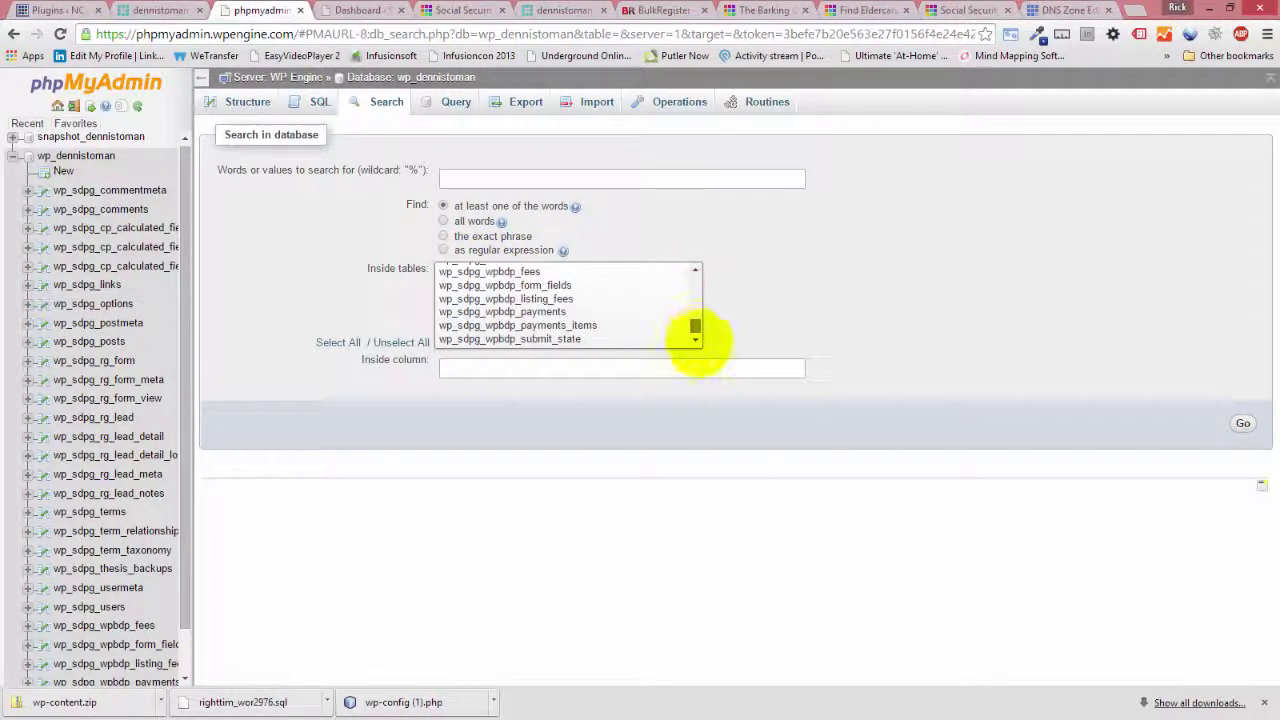
pyautogui.click(566, 340)
pyautogui.hotkey('ctrl', 'a')
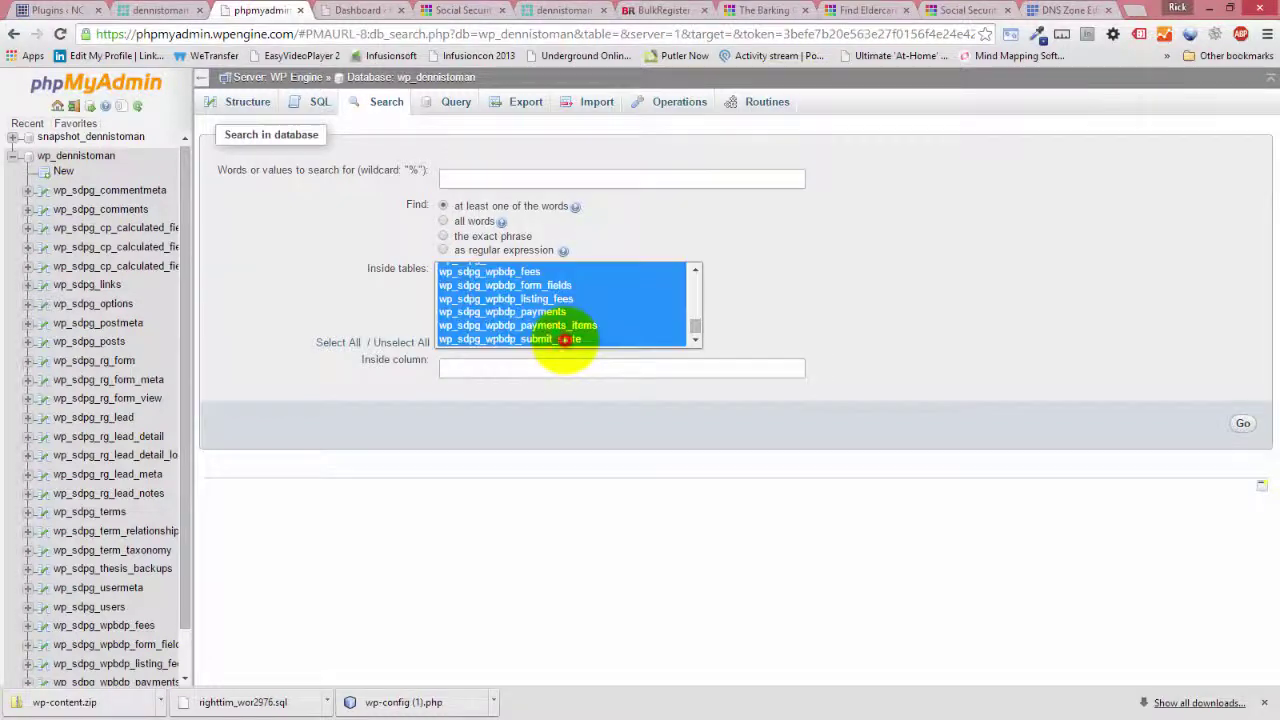
pyautogui.click(469, 181)
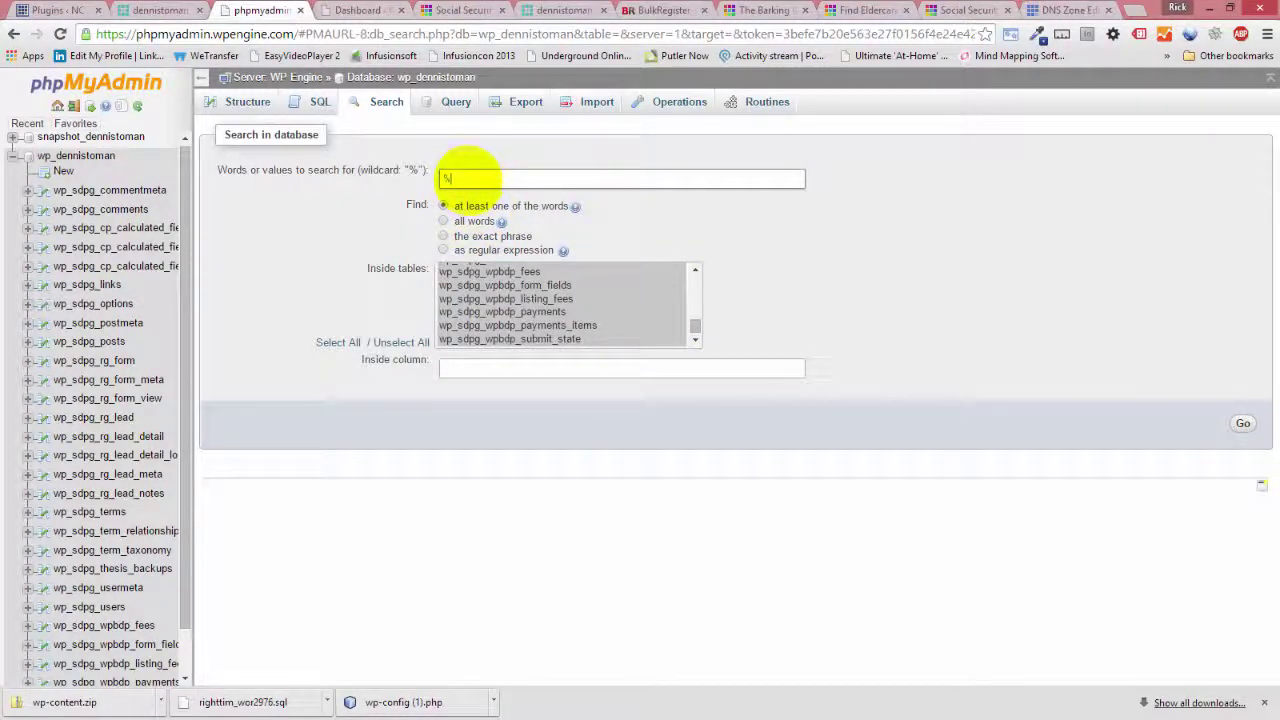
pyautogui.write('%ncsenior%')
pyautogui.hotkey('ctrl', 'a')
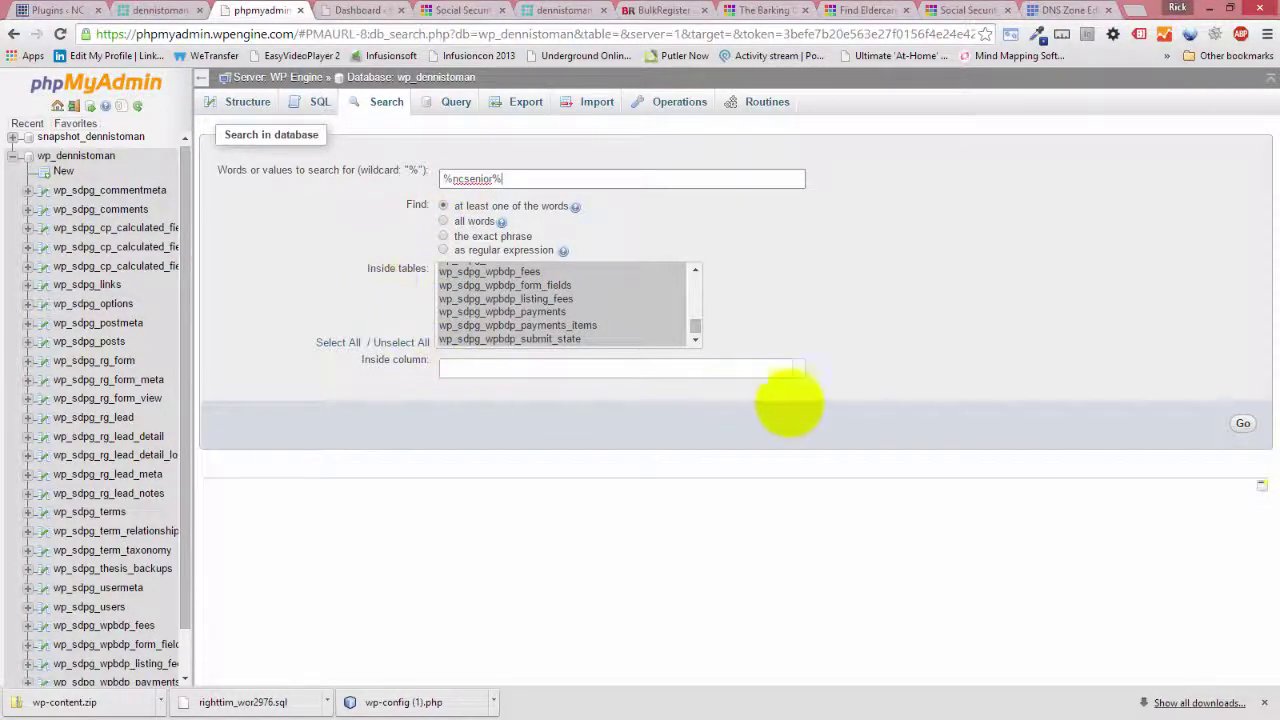
pyautogui.click(1243, 423)
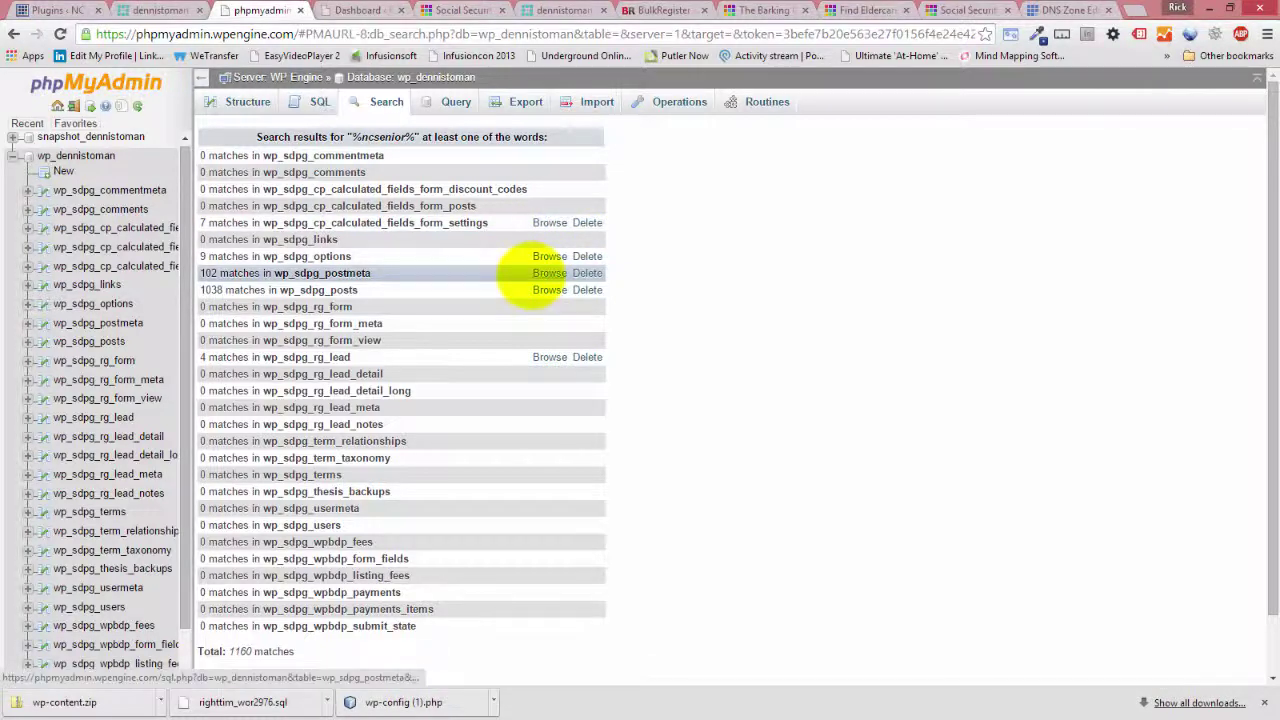
# - Browse the matching rows in the wp_sdpg_posts table, then go back to the search results
pyautogui.click(549, 290)
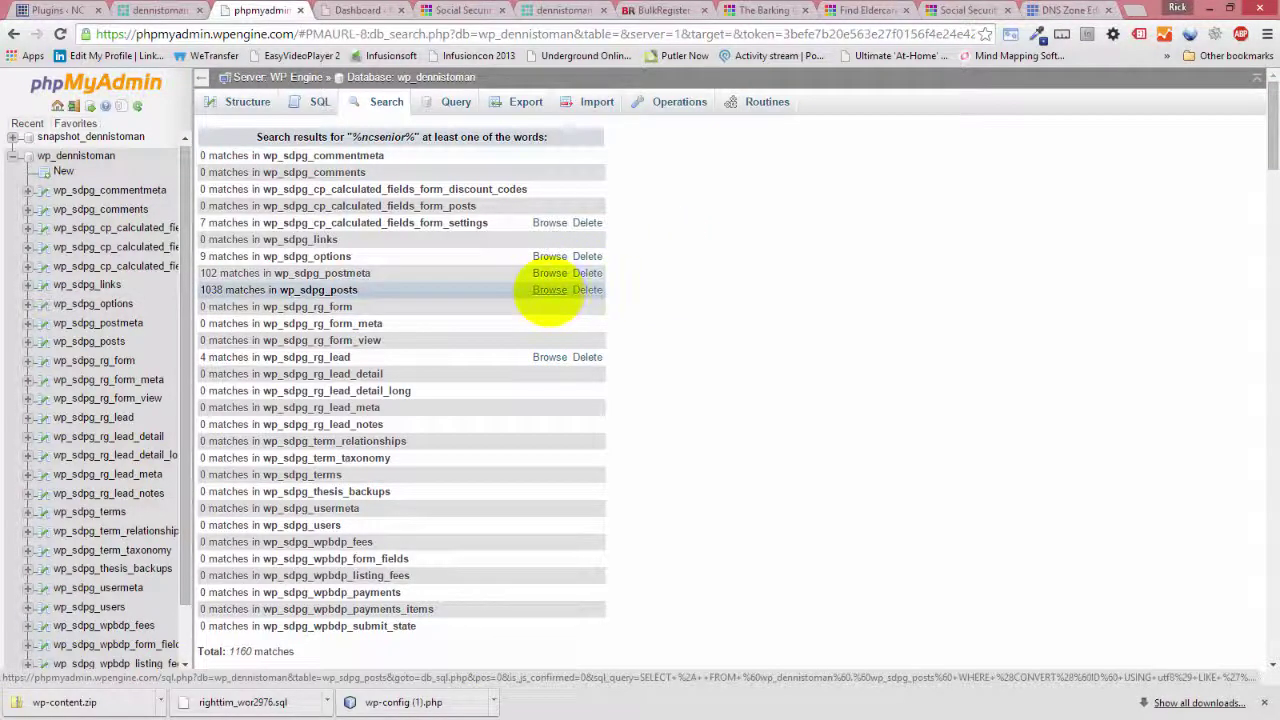
pyautogui.click(549, 290)
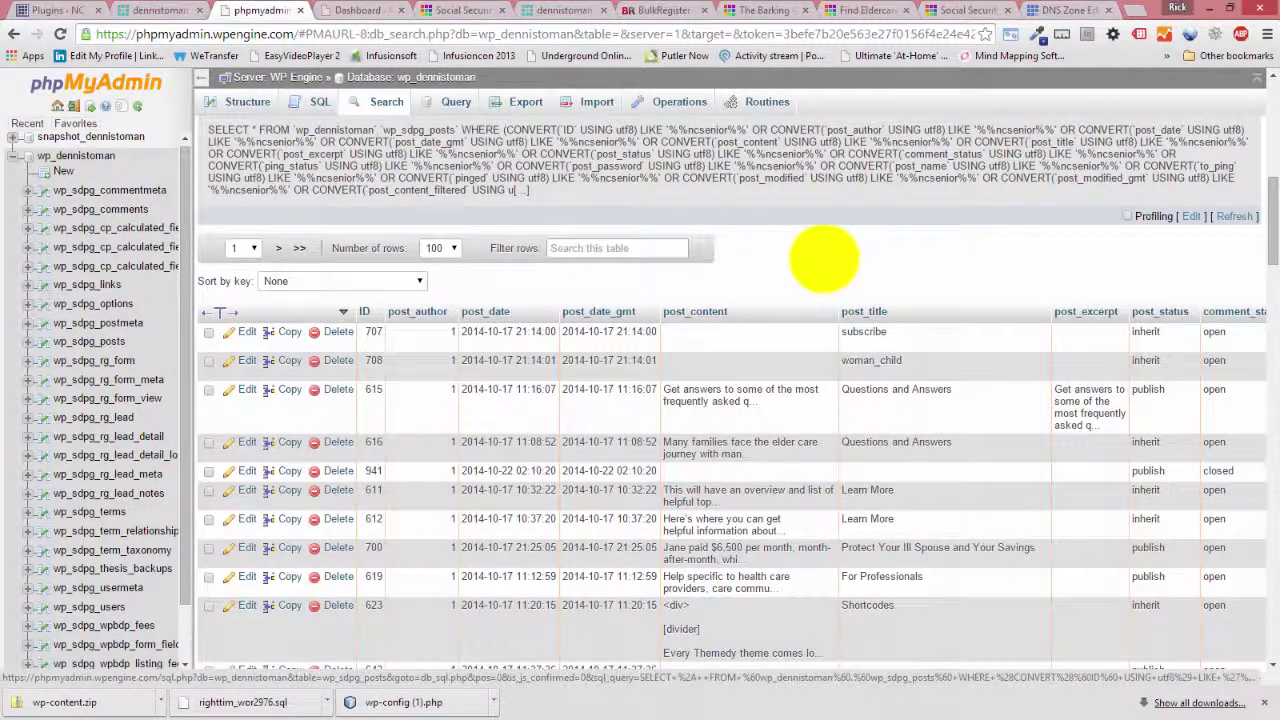
pyautogui.scroll(-3, 794, 251)
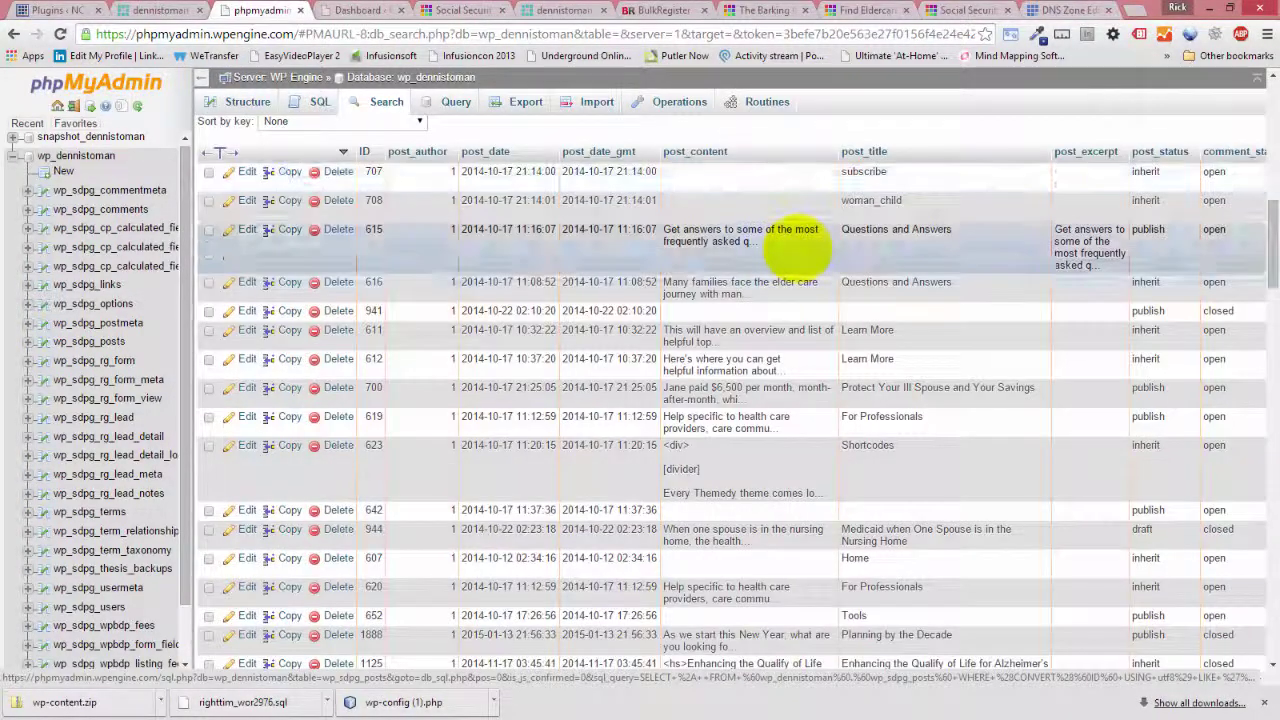
pyautogui.scroll(-5, 757, 445)
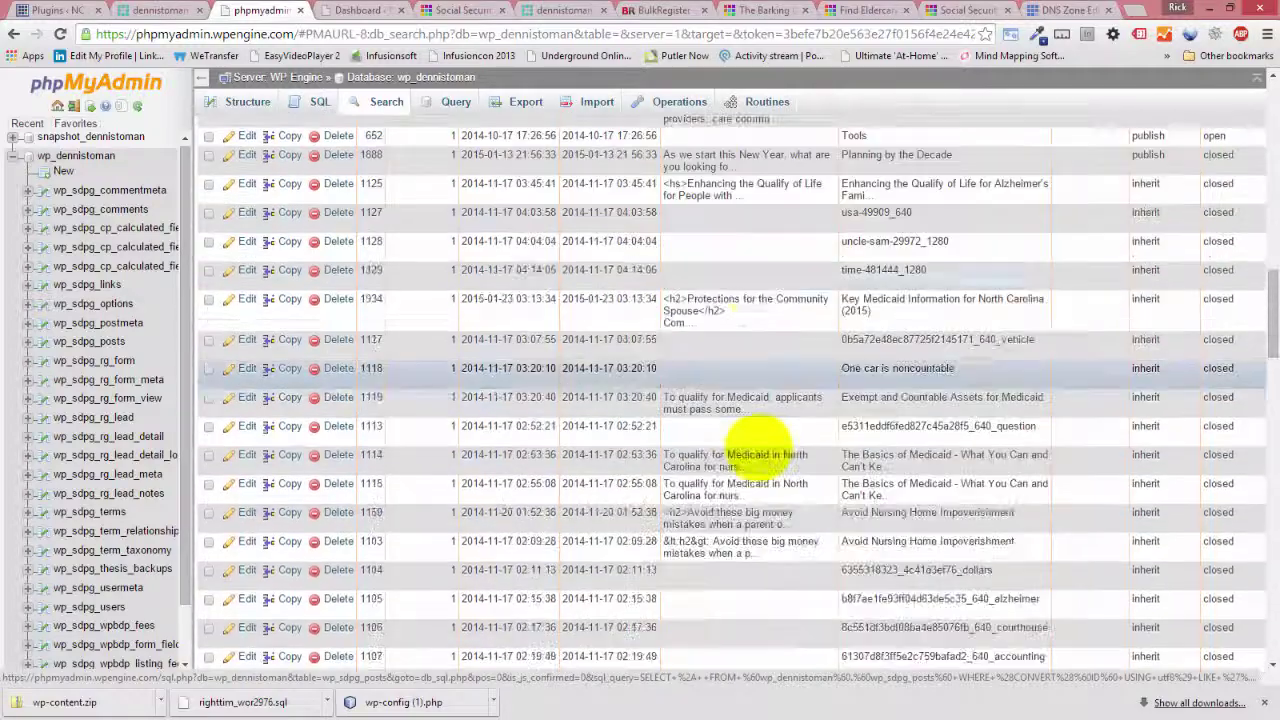
pyautogui.scroll(5, 757, 445)
pyautogui.hotkey('alt', 'Left')
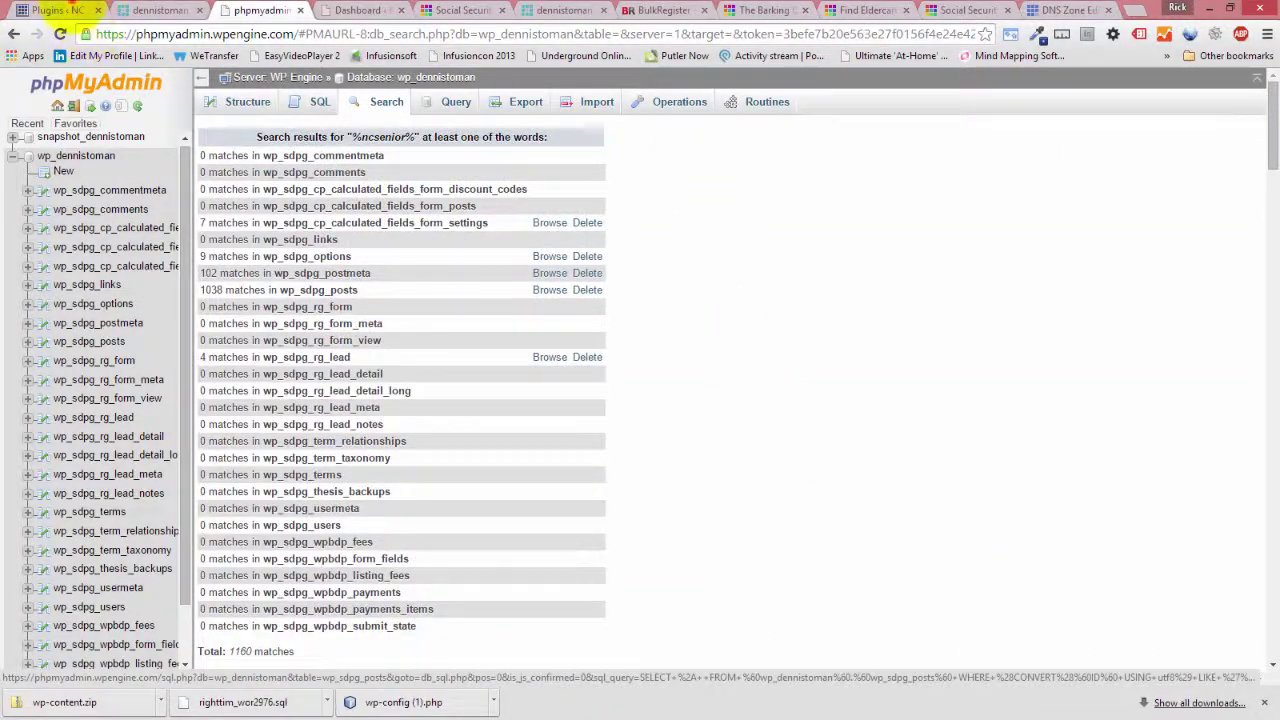
# - Close the old site's plugins page and open the WordPress admin login from the WP Engine install overview
pyautogui.click(55, 11)
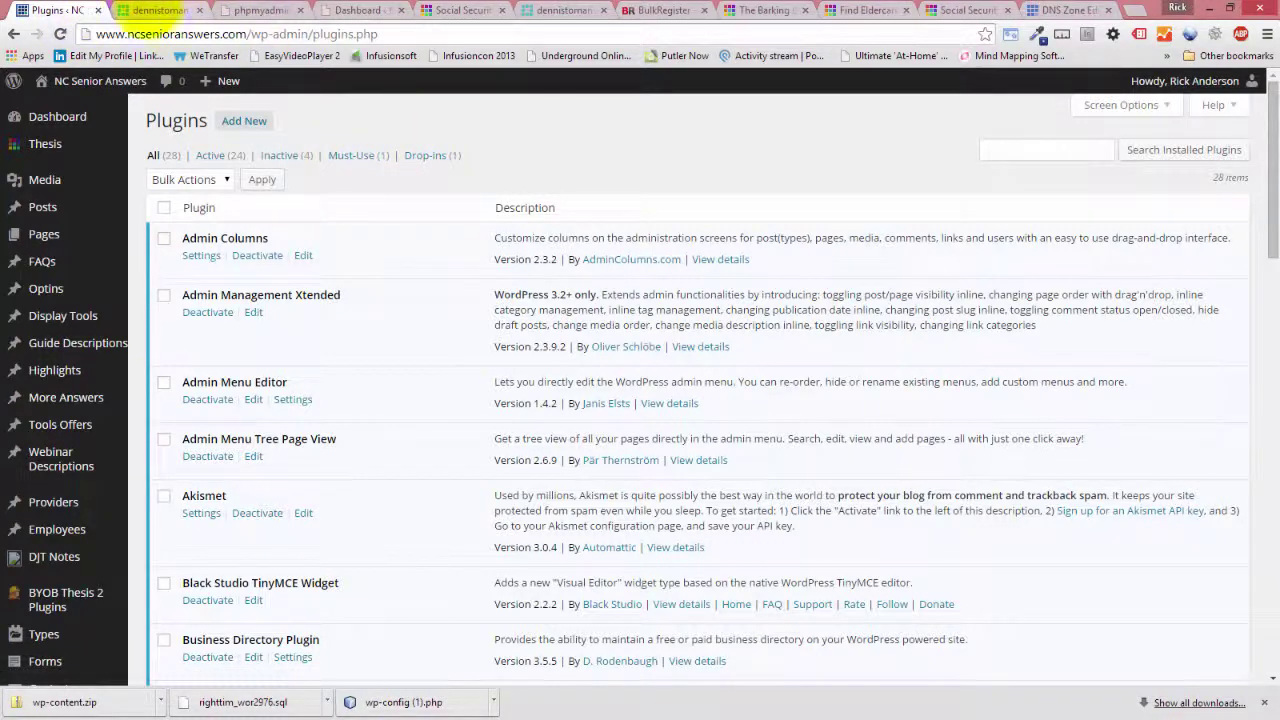
pyautogui.click(98, 9)
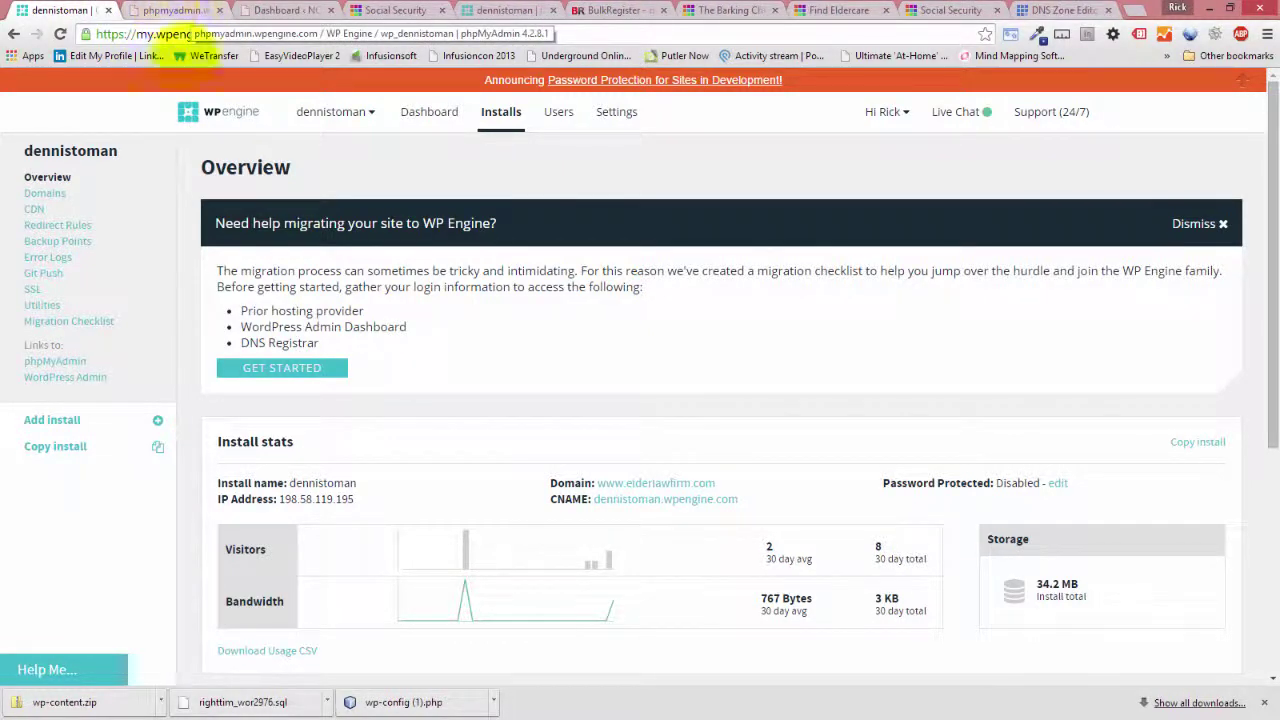
pyautogui.click(67, 377)
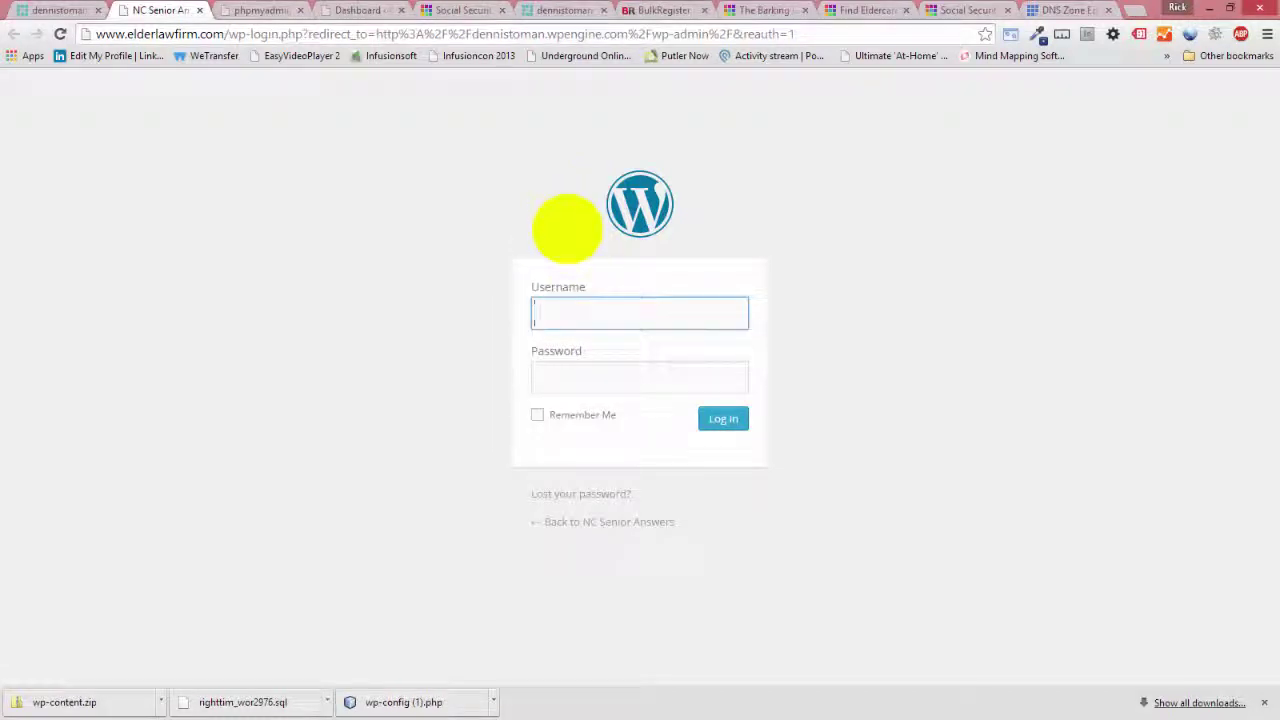
# - Log in to the new site's WordPress admin with the username and account password, and decline saving the password
pyautogui.click(577, 318)
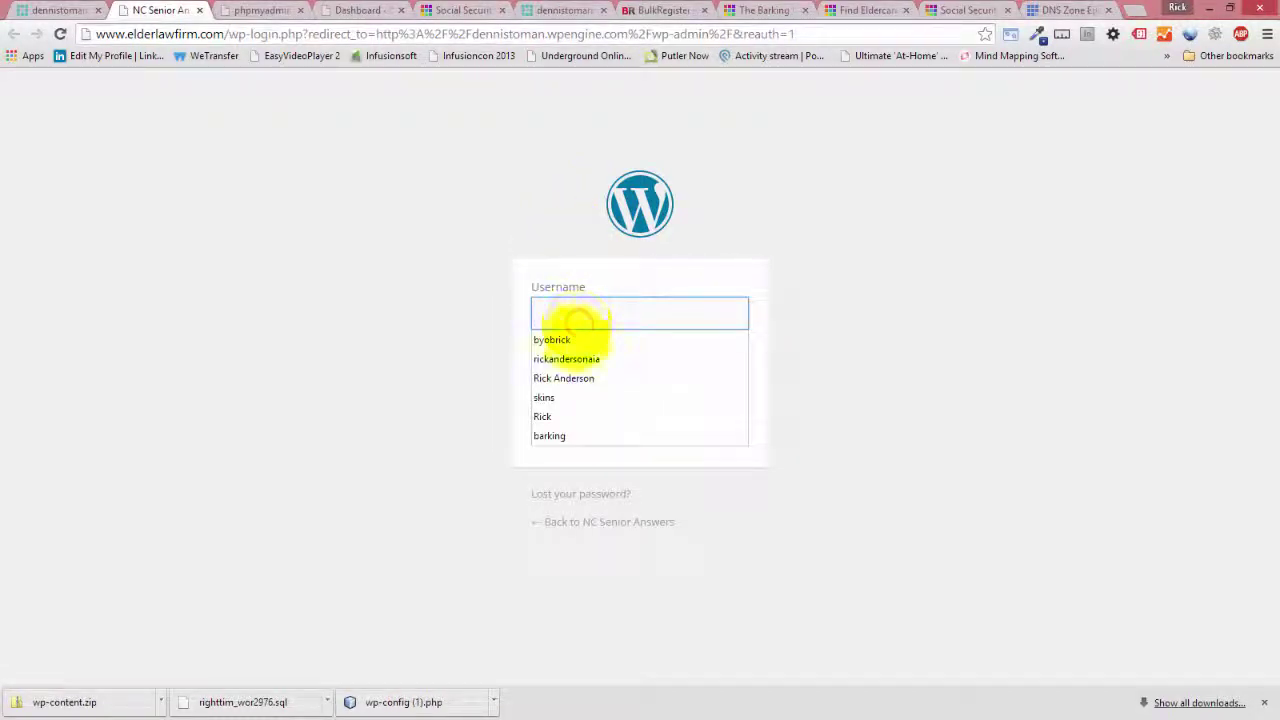
pyautogui.click(568, 358)
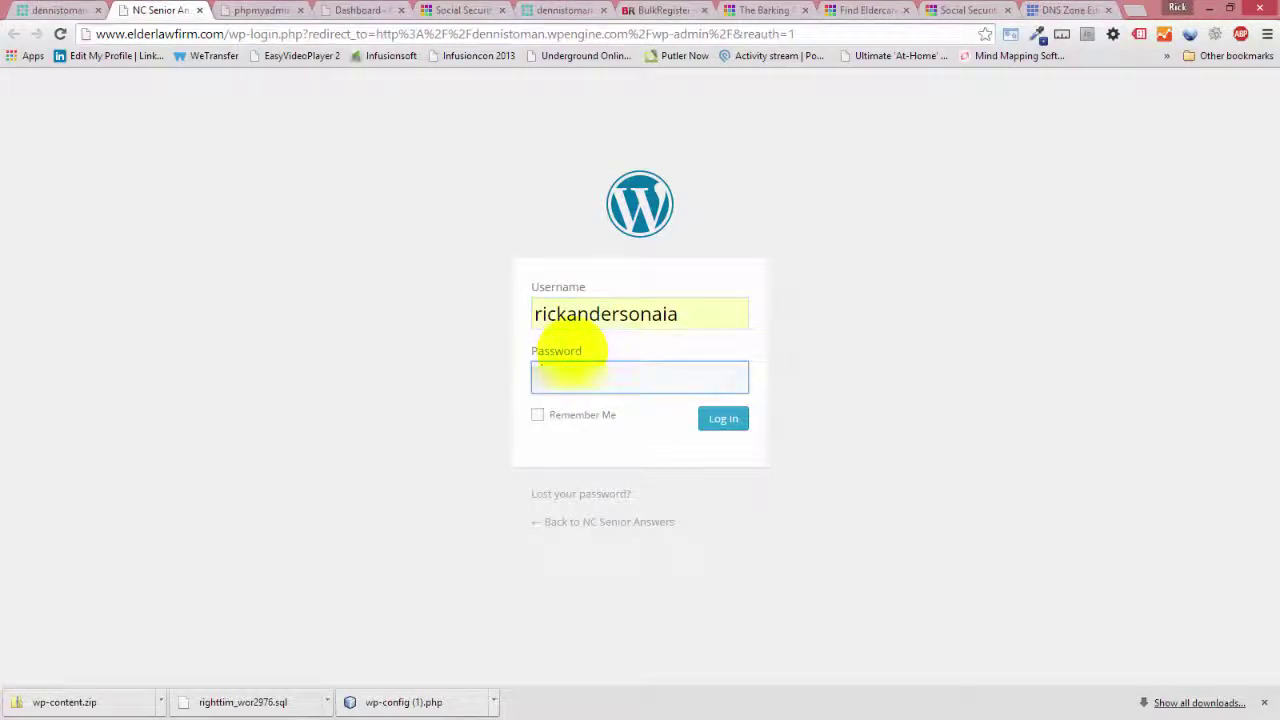
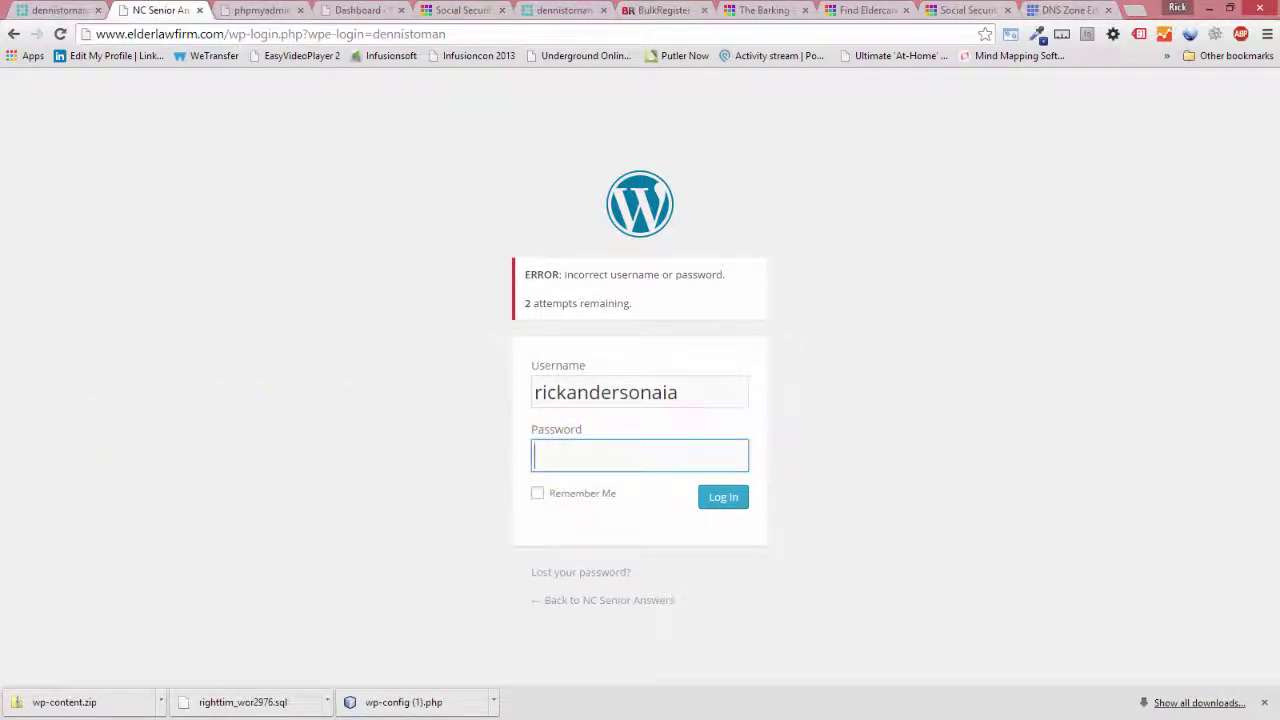
pyautogui.hotkey('alt', 'Tab')
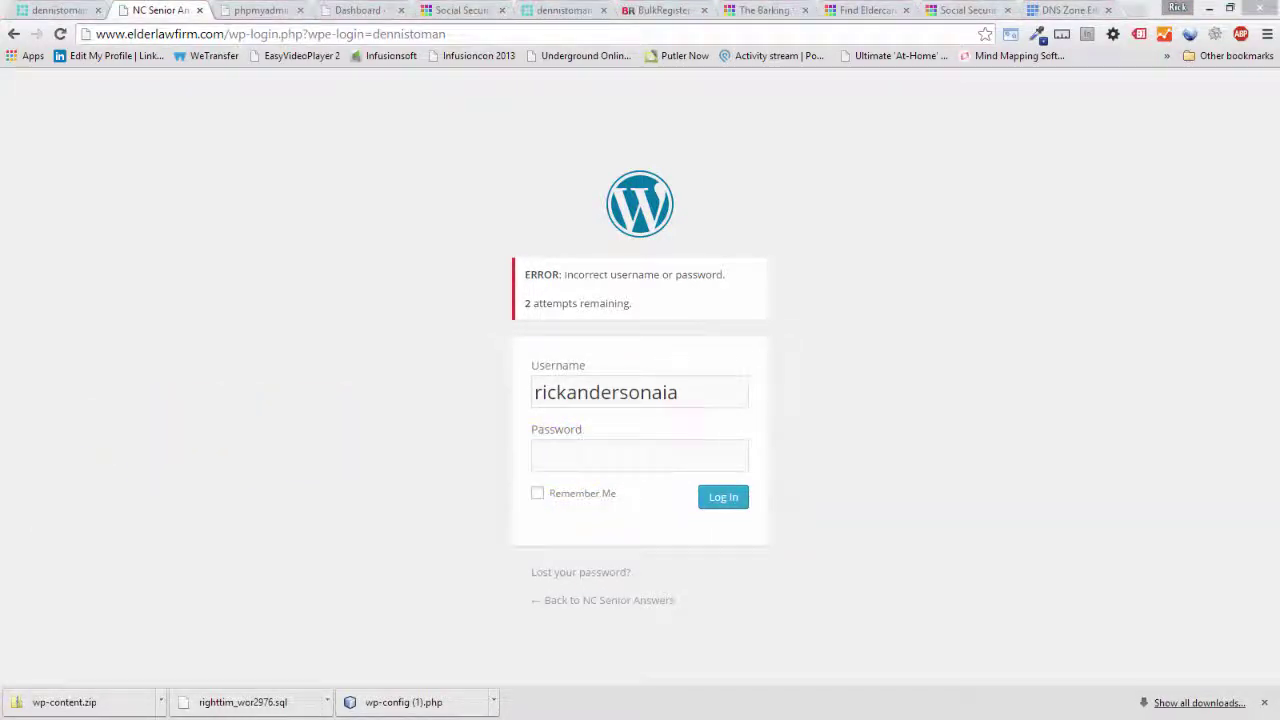
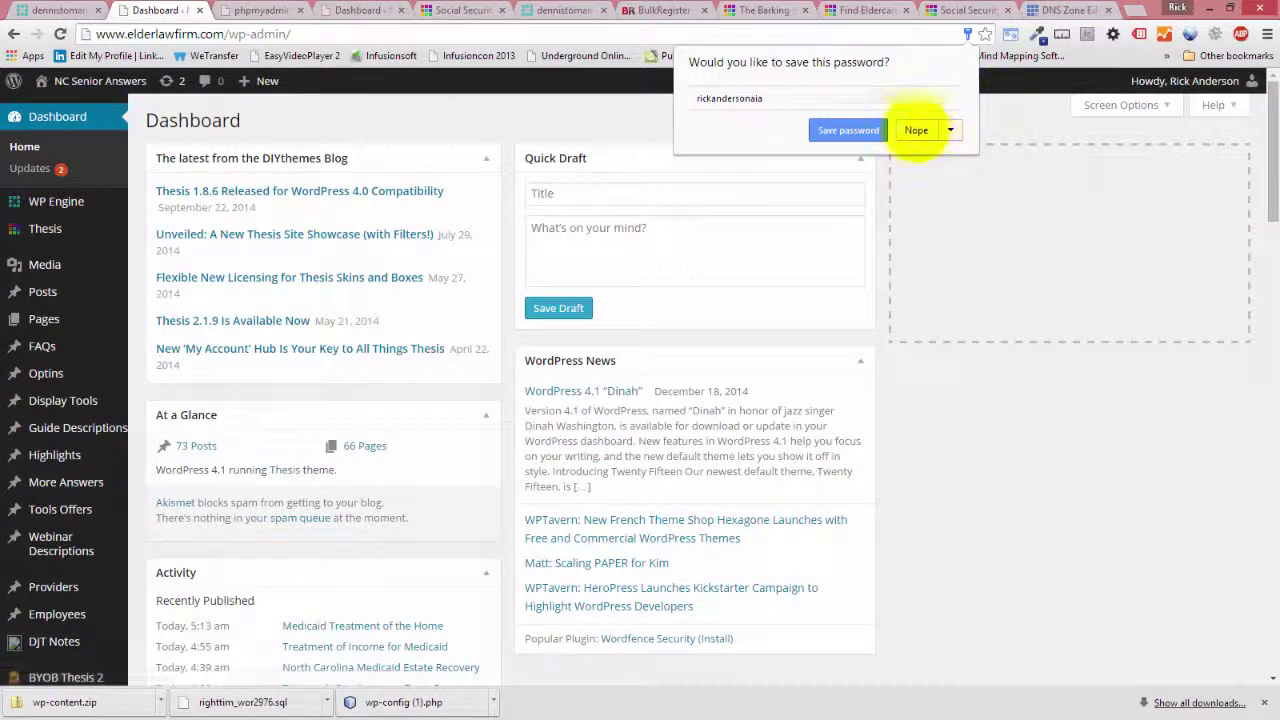
pyautogui.click(916, 130)
# - Open the WordPress page for adding new plugins
pyautogui.scroll(-2, 65, 232)
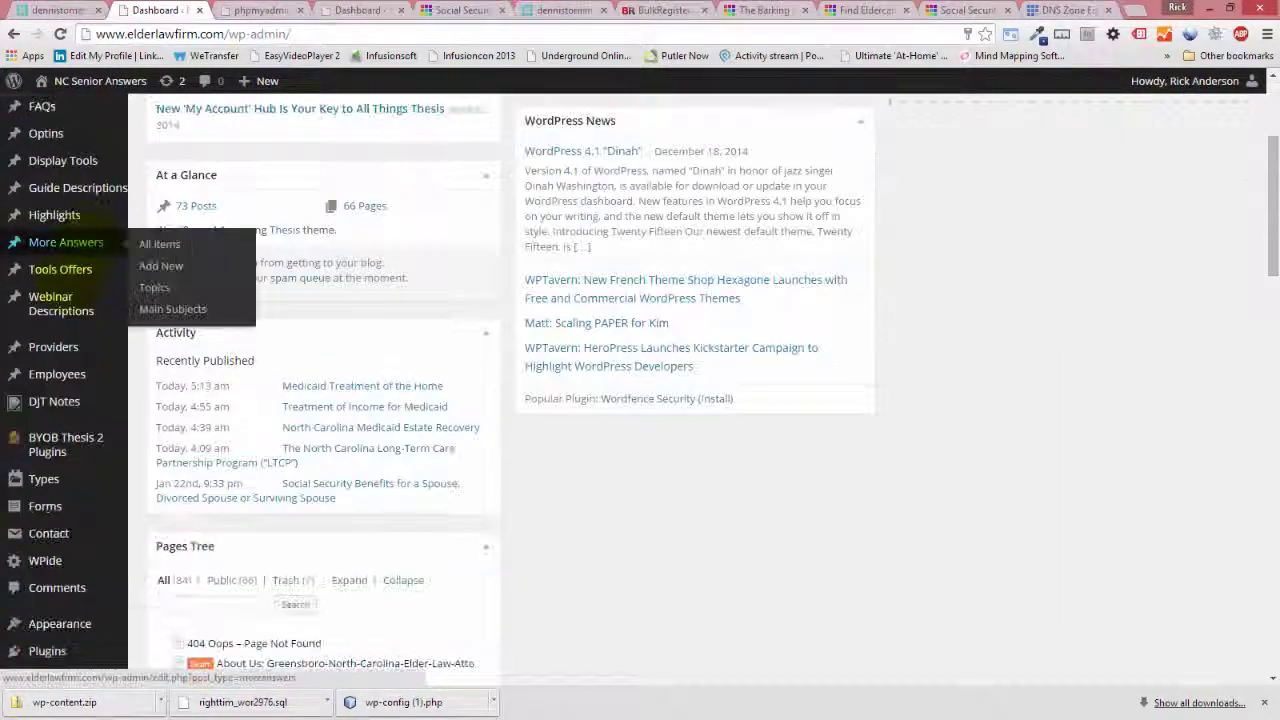
pyautogui.moveTo(50, 510)
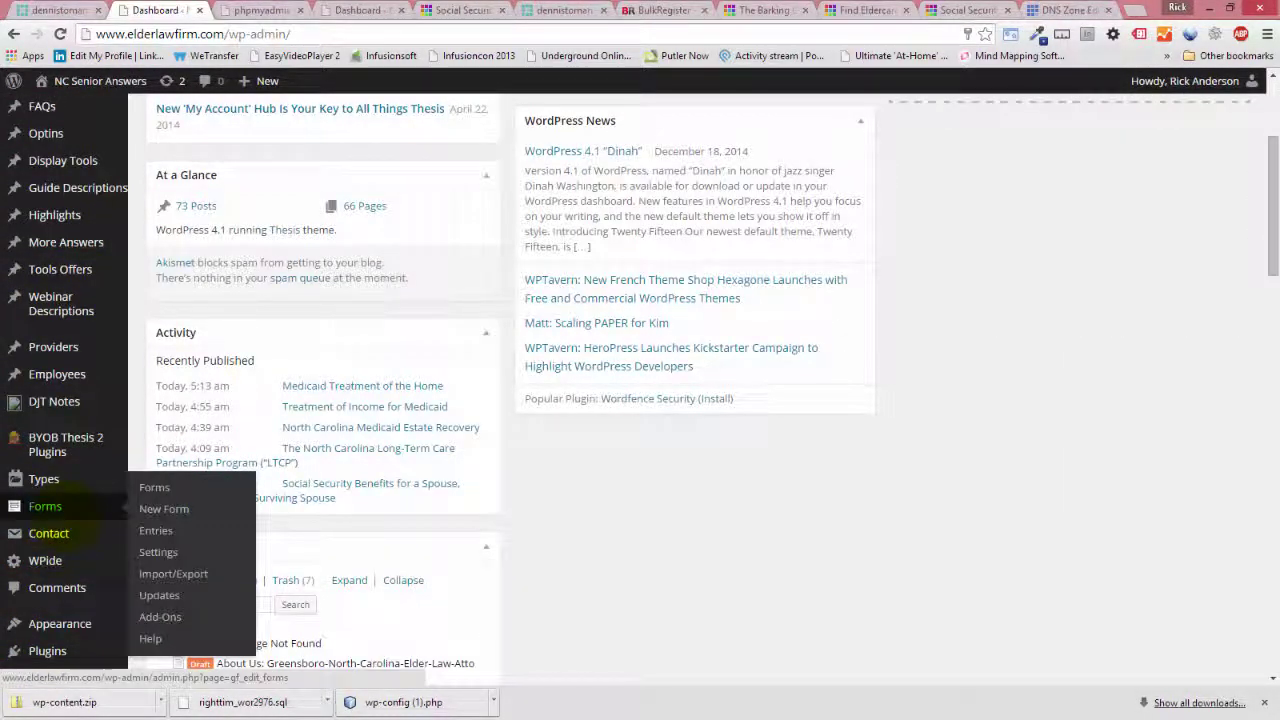
pyautogui.scroll(-3, 45, 470)
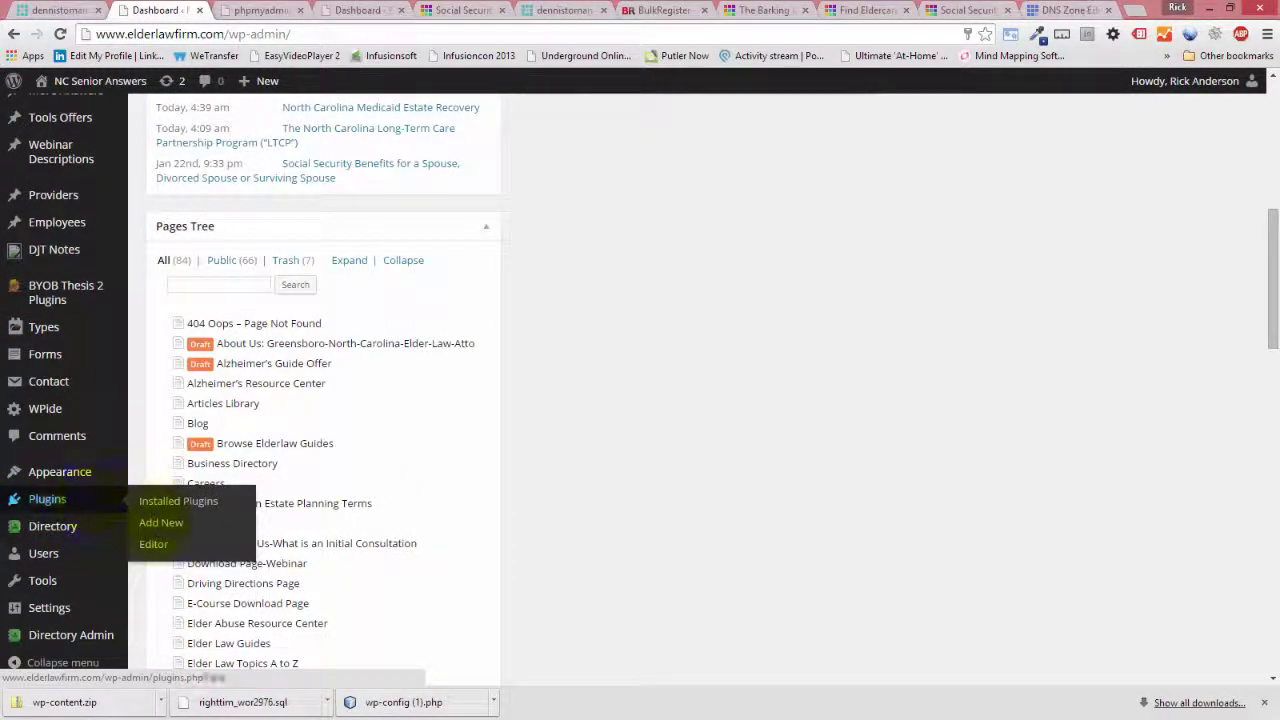
pyautogui.click(160, 522)
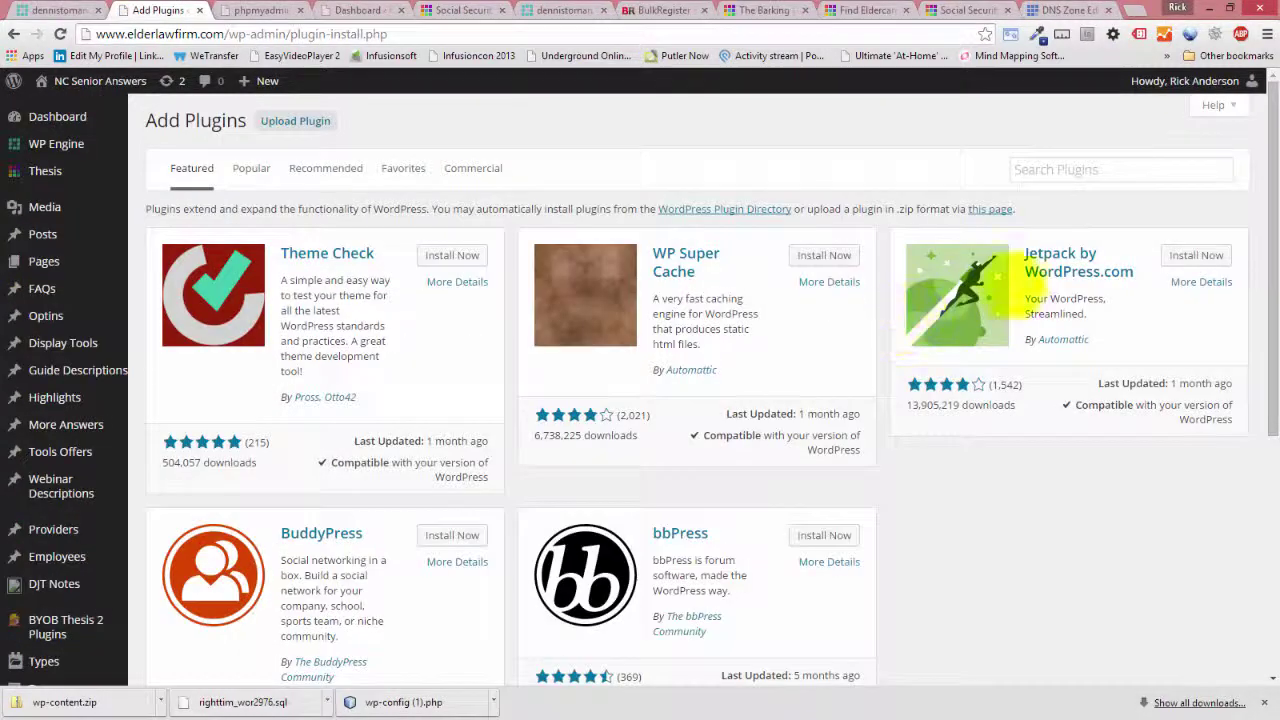
# - Search the plugin directory for "smart search and replace" and look through the results
pyautogui.click(1066, 171)
pyautogui.write('smart seath')
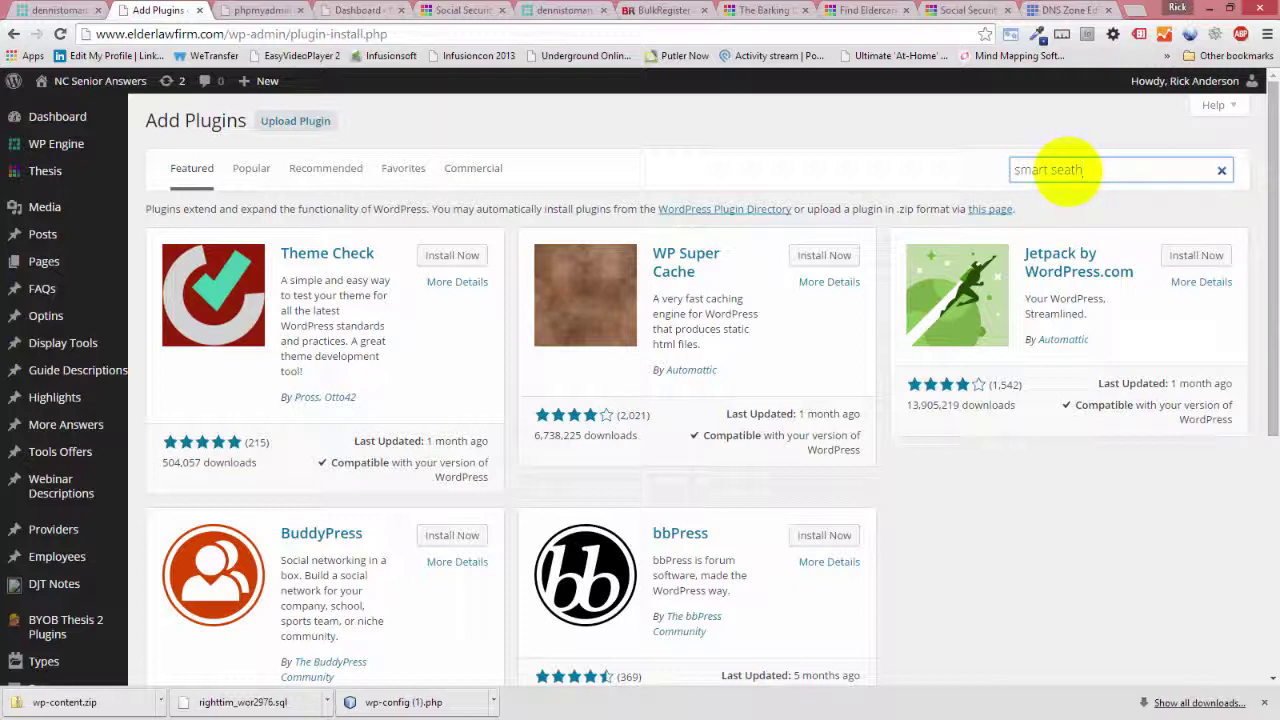
pyautogui.rightClick(1066, 170)
pyautogui.click(1095, 164)
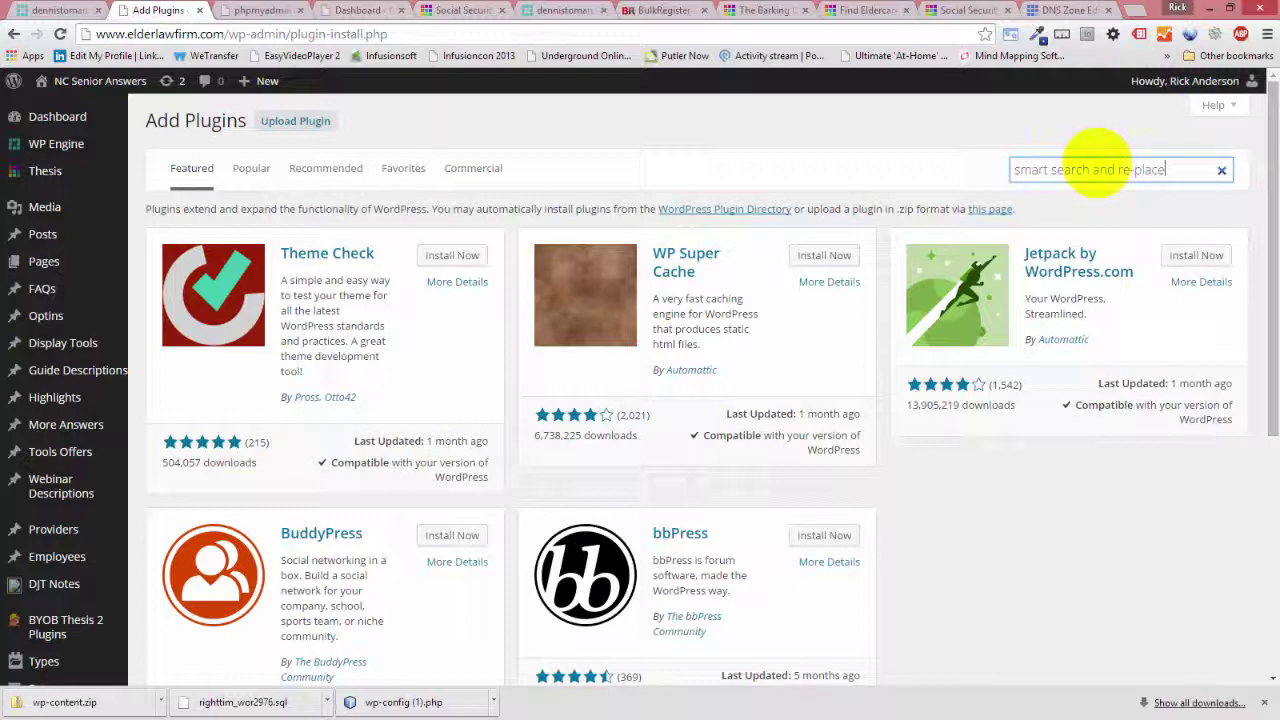
pyautogui.click(1129, 171)
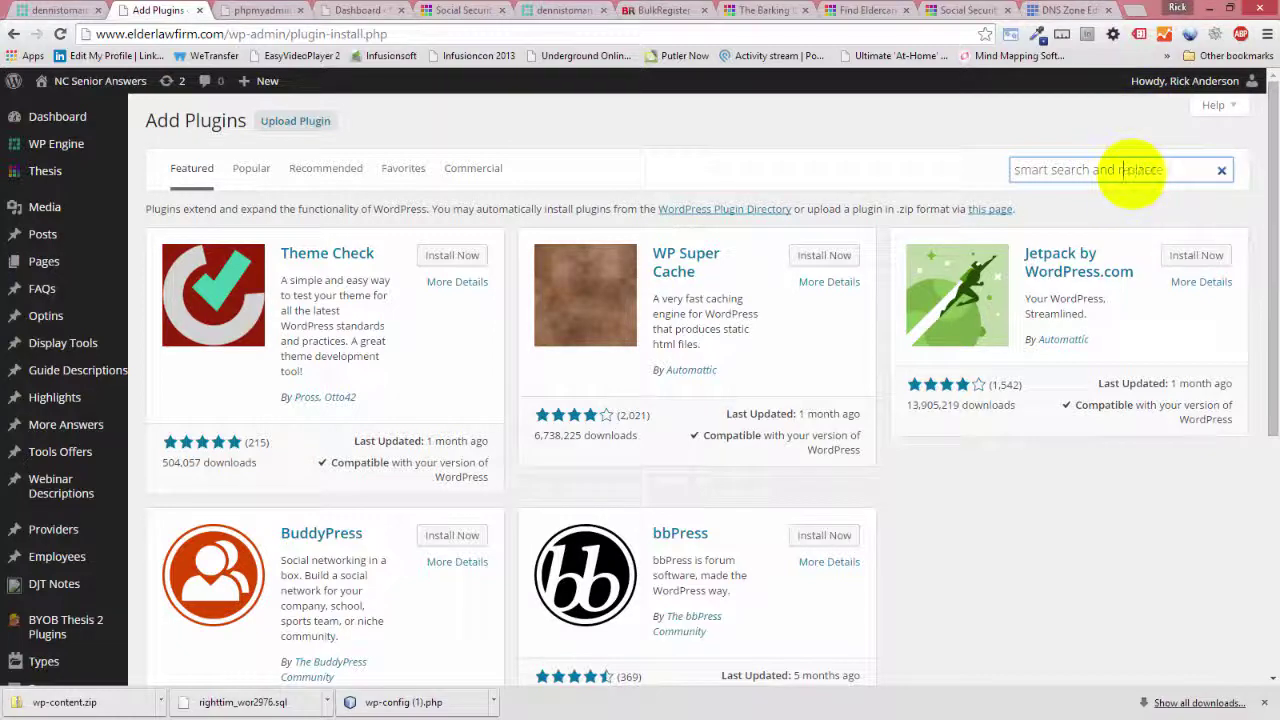
pyautogui.press('Return')
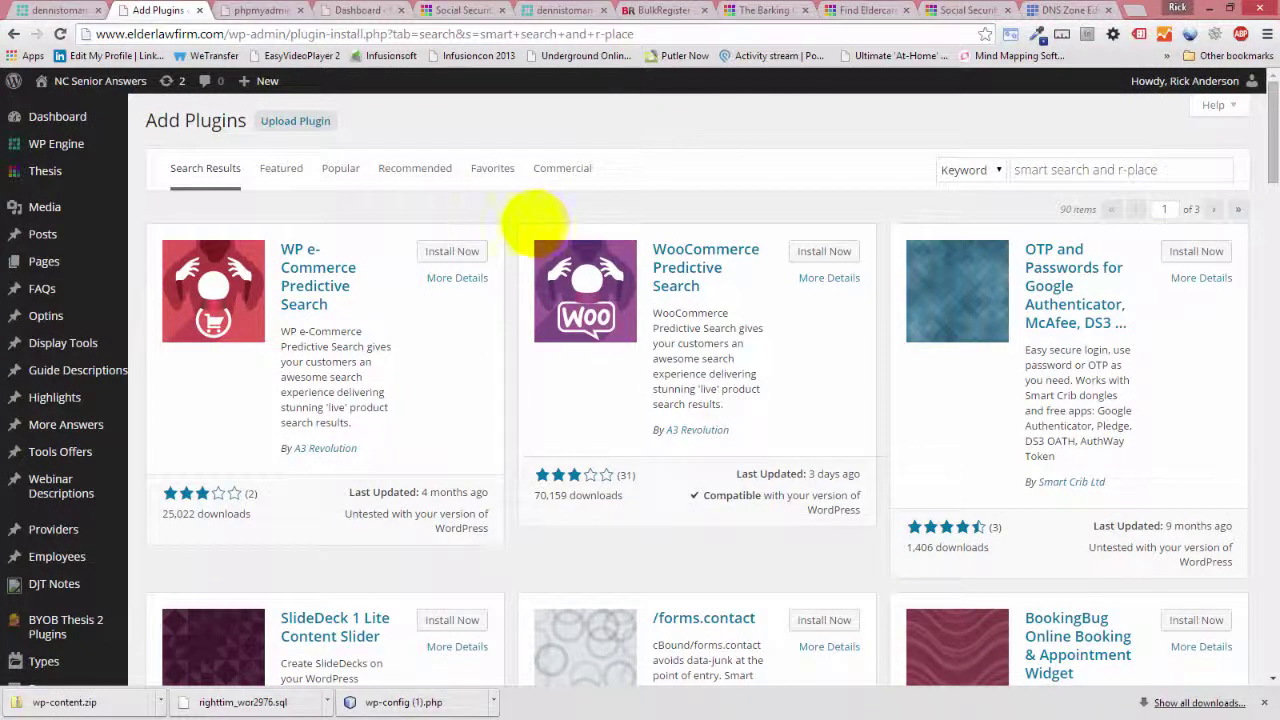
pyautogui.click(1122, 170)
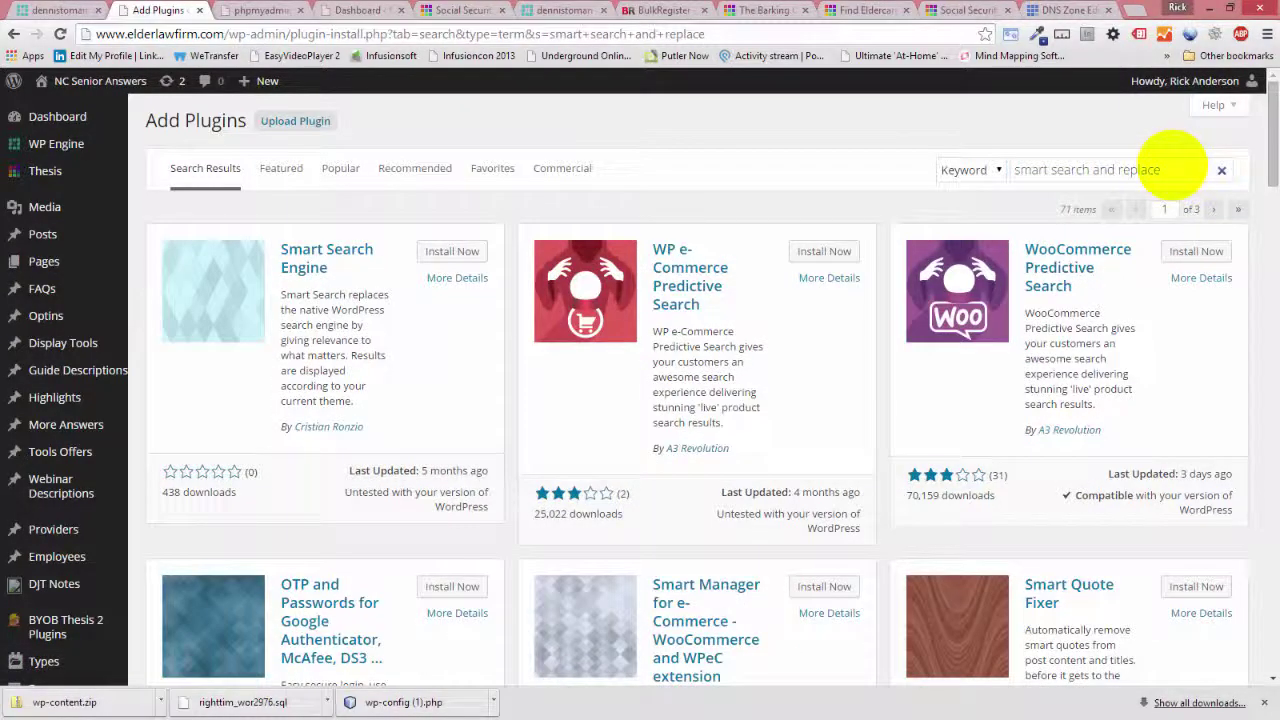
pyautogui.scroll(-2, 900, 248)
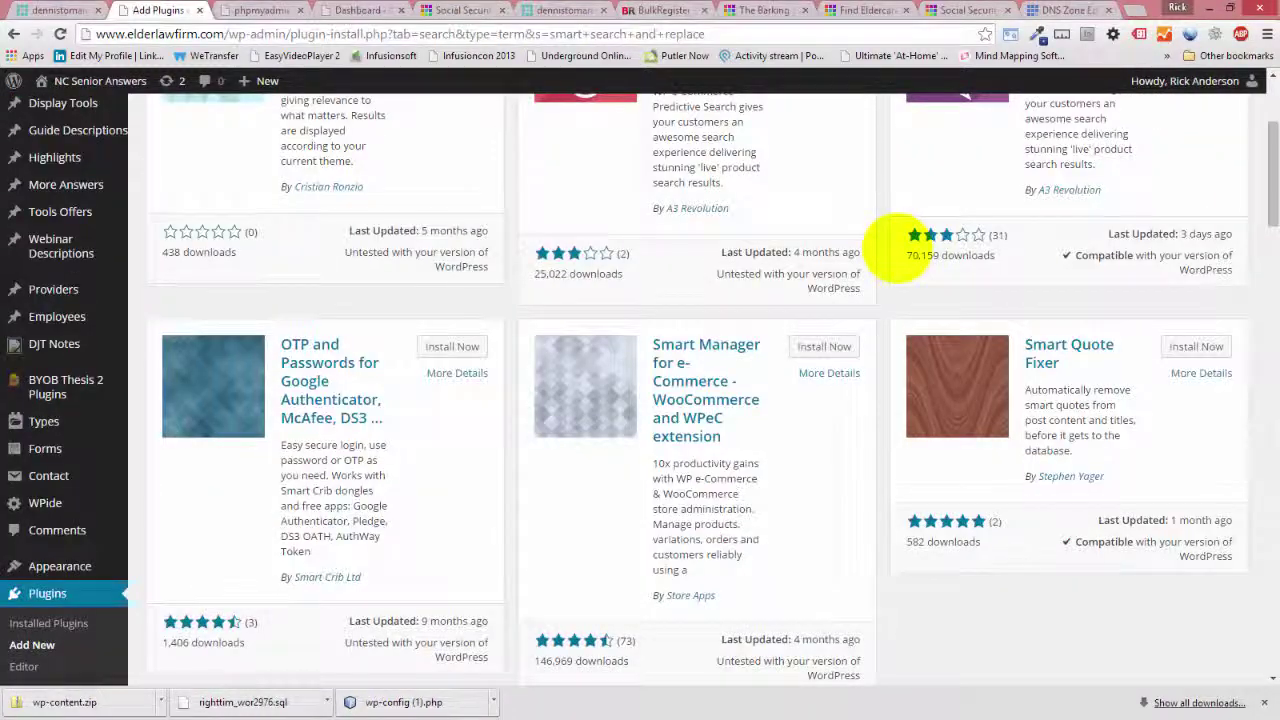
# - Look through the rest of the "smart search and replace" results for a suitable database replacement plugin
pyautogui.scroll(-2, 895, 245)
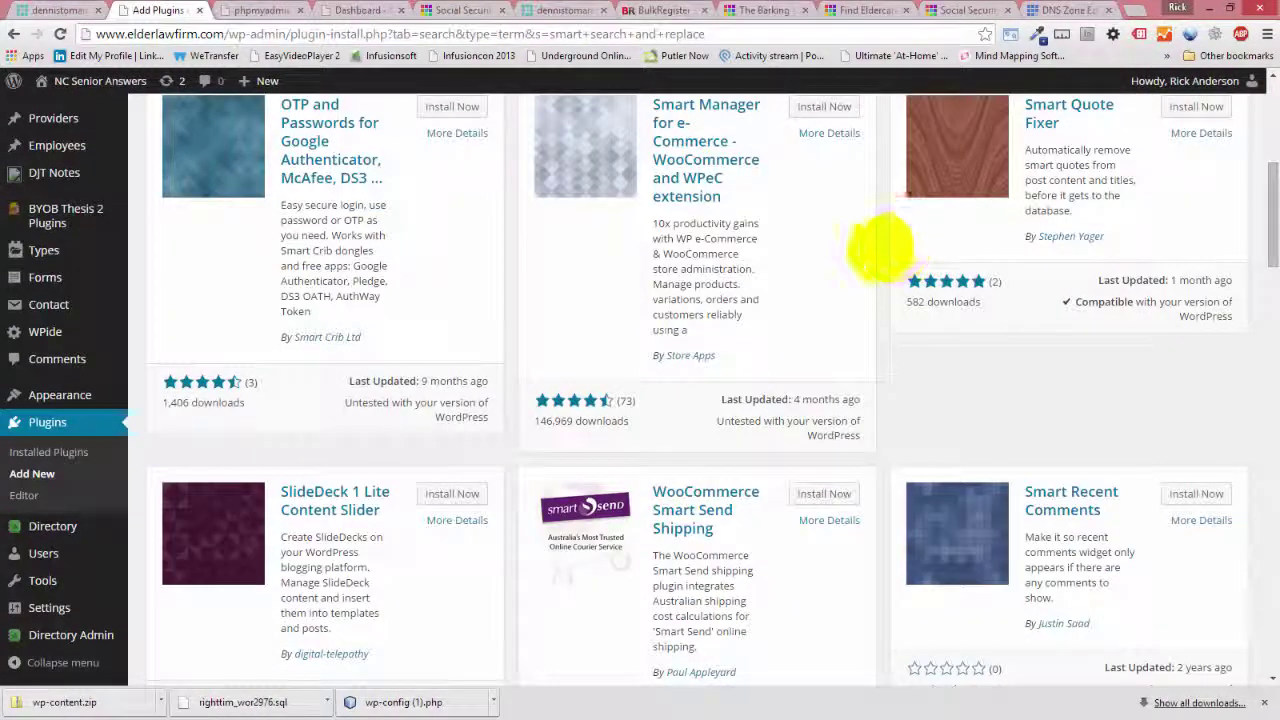
pyautogui.scroll(-2, 875, 248)
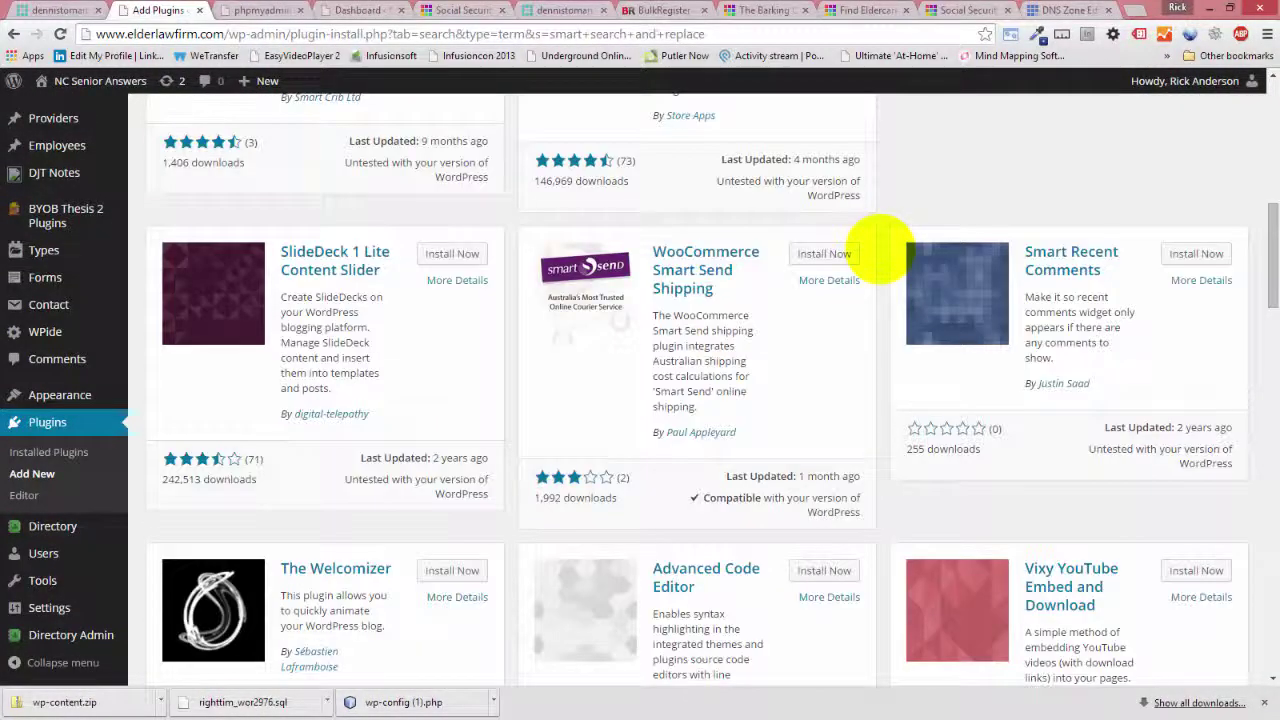
pyautogui.scroll(-3, 878, 248)
pyautogui.scroll(-2, 878, 250)
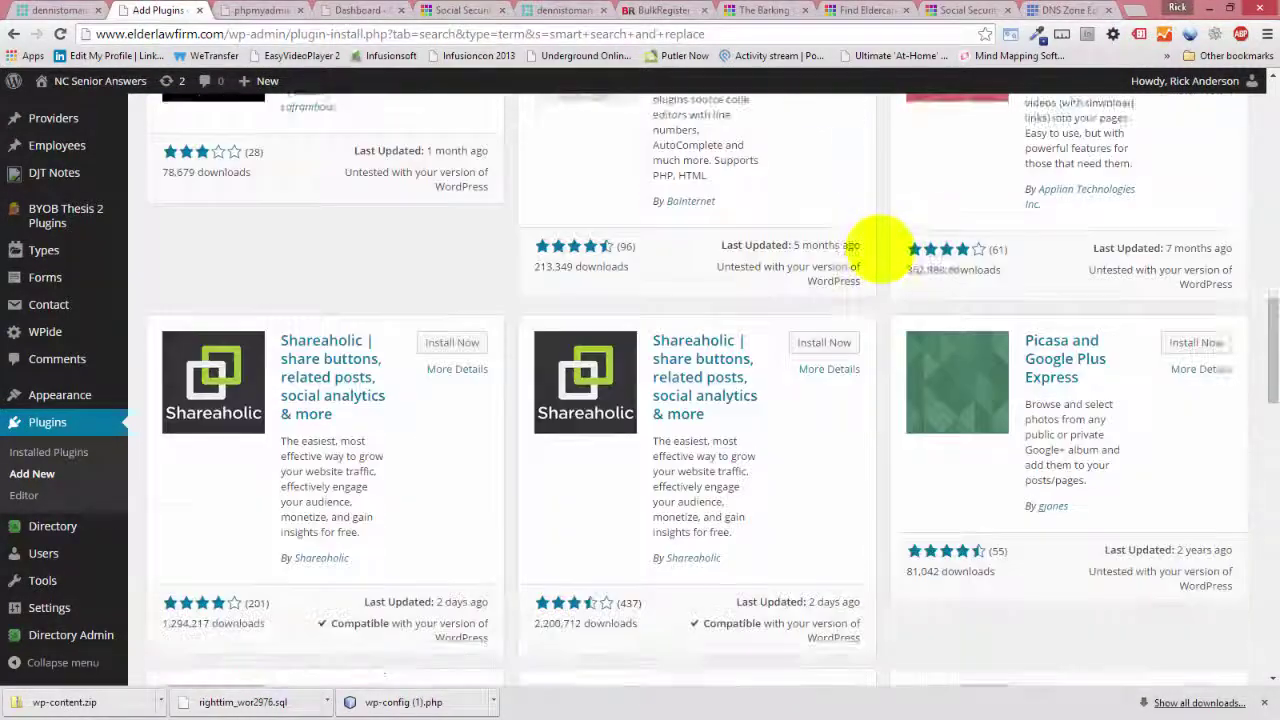
pyautogui.scroll(-2, 880, 250)
pyautogui.scroll(-3, 880, 248)
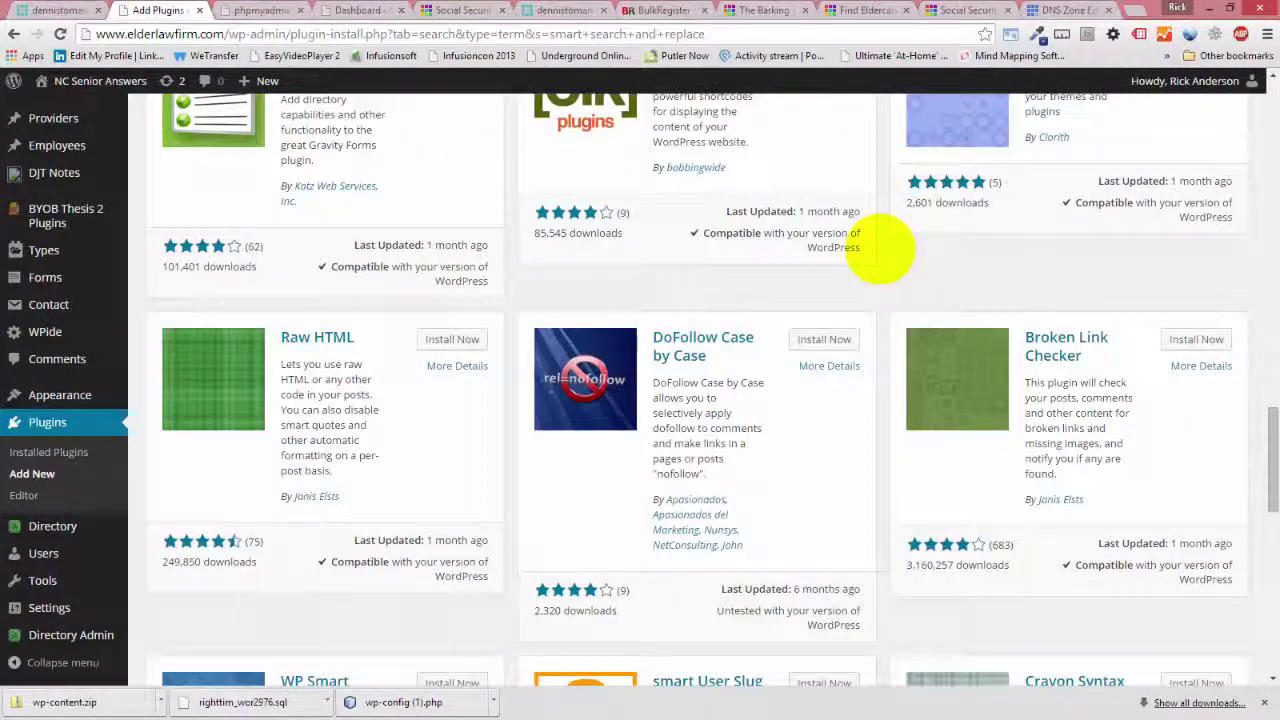
pyautogui.scroll(-3, 878, 252)
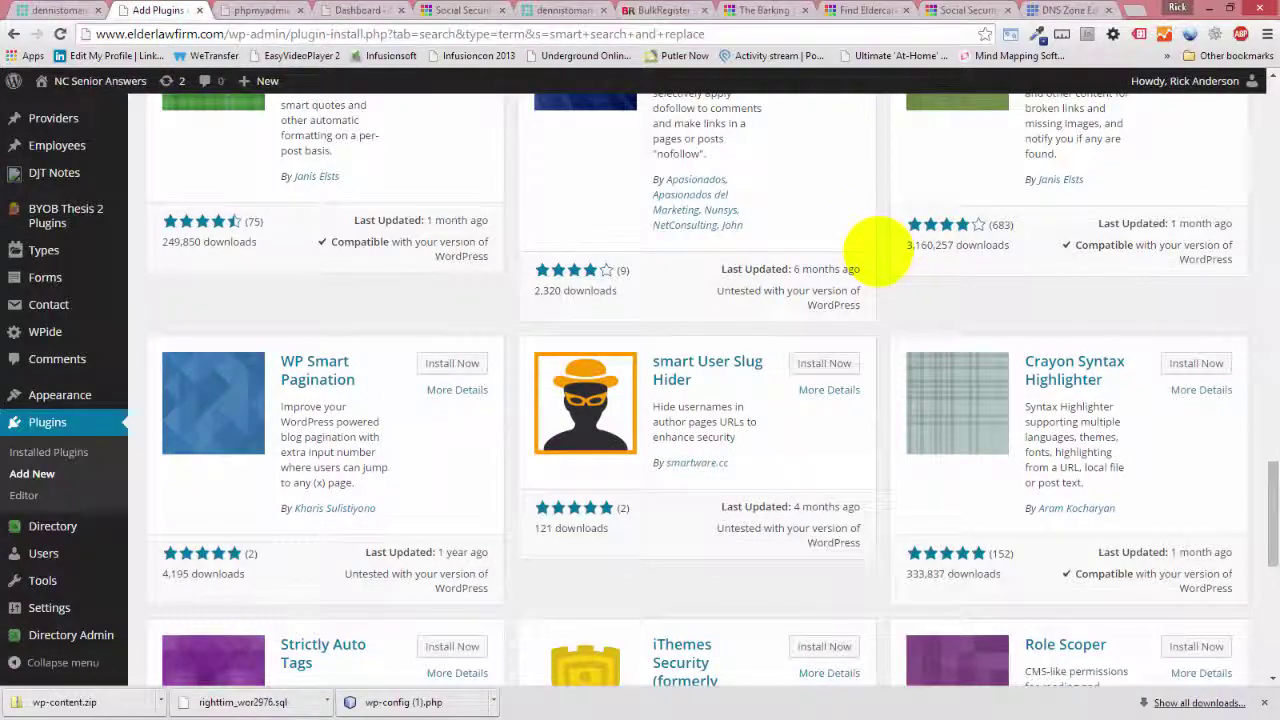
pyautogui.scroll(-4, 880, 255)
pyautogui.scroll(15, 882, 256)
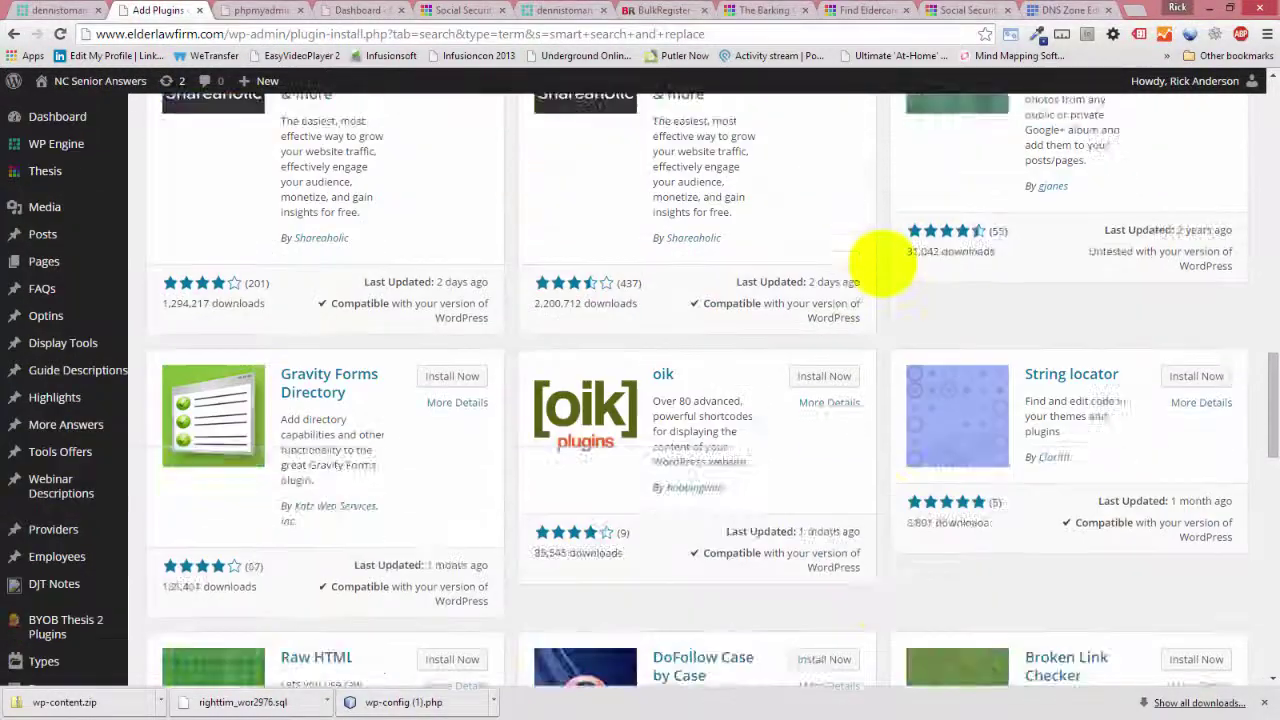
# - Shorten the plugin search to "search and replace" and compare the plugins found
pyautogui.moveTo(1049, 168); pyautogui.dragTo(1012, 172)
pyautogui.press('Delete')
pyautogui.press('Delete')
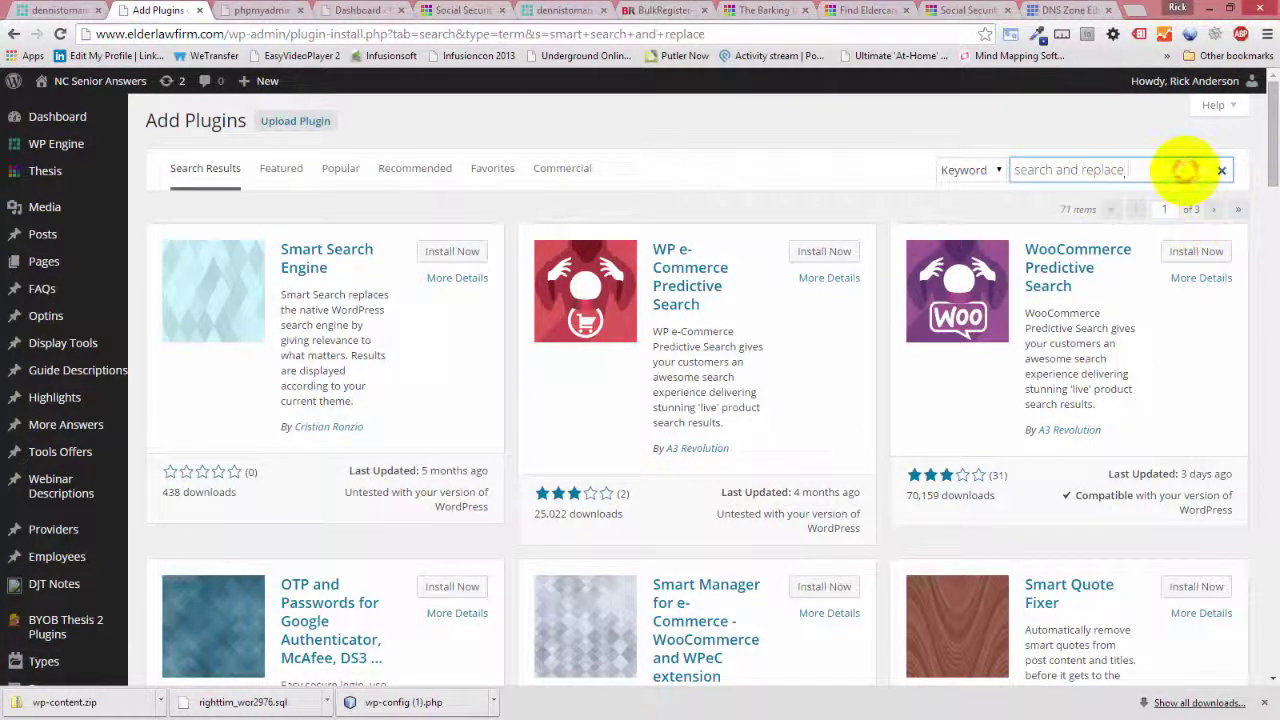
pyautogui.press('Return')
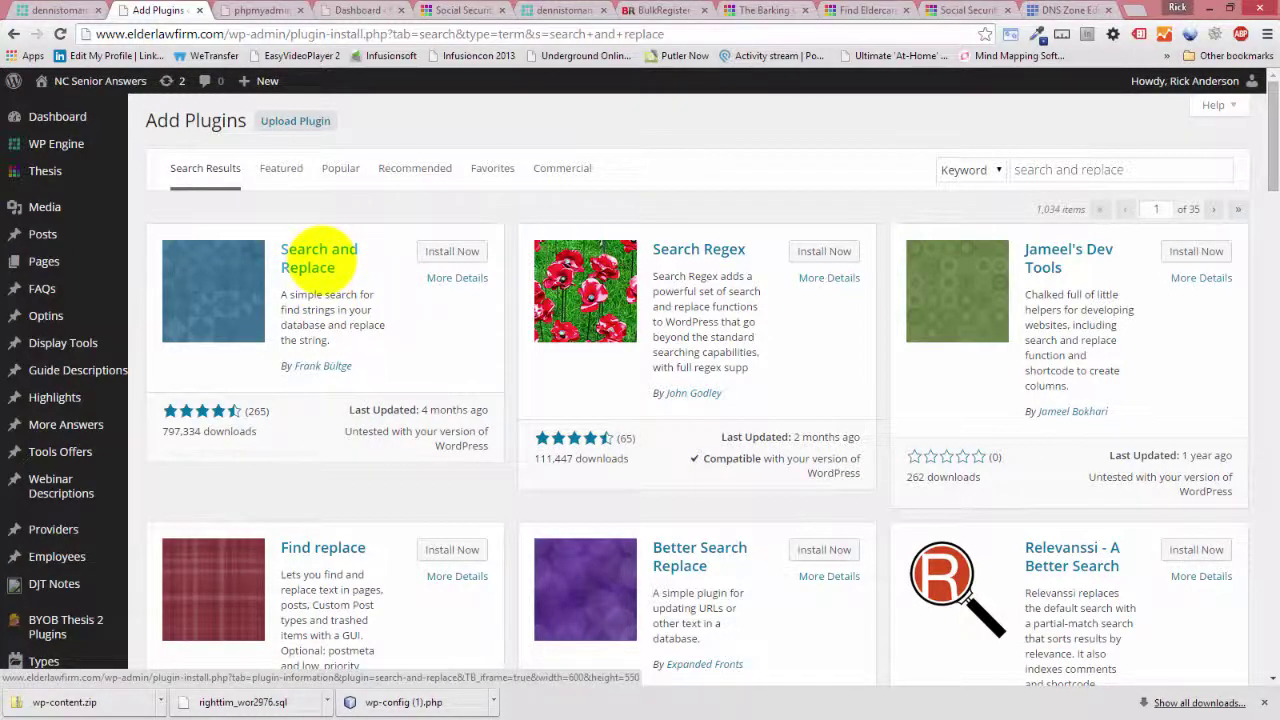
pyautogui.scroll(-1, 318, 258)
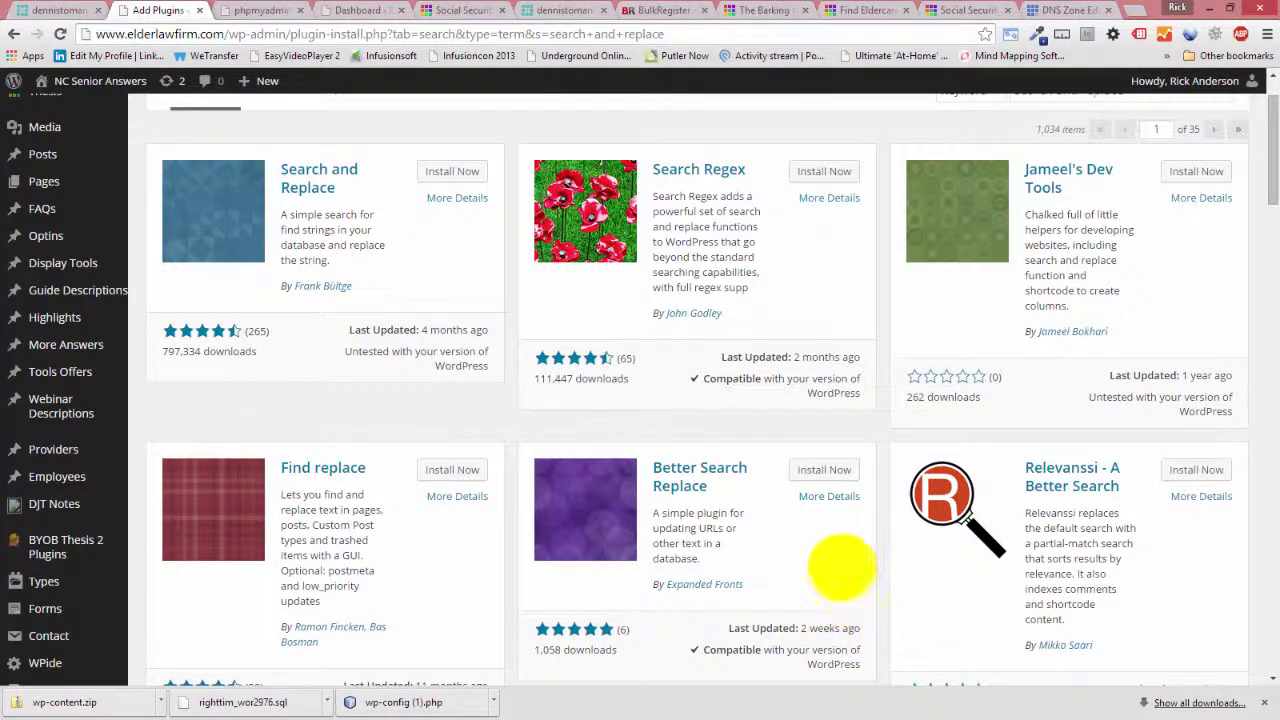
pyautogui.scroll(-3, 820, 567)
pyautogui.scroll(-1, 818, 567)
pyautogui.scroll(-4, 812, 565)
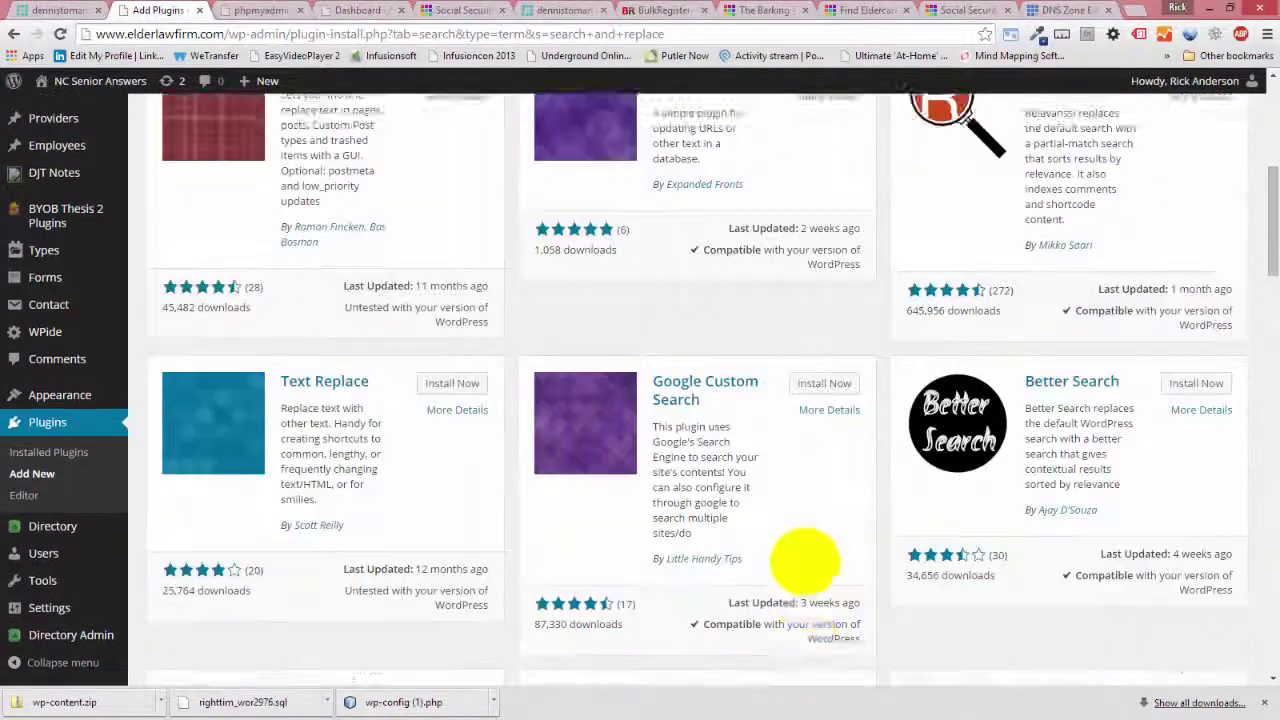
pyautogui.scroll(5, 805, 562)
pyautogui.scroll(1, 805, 562)
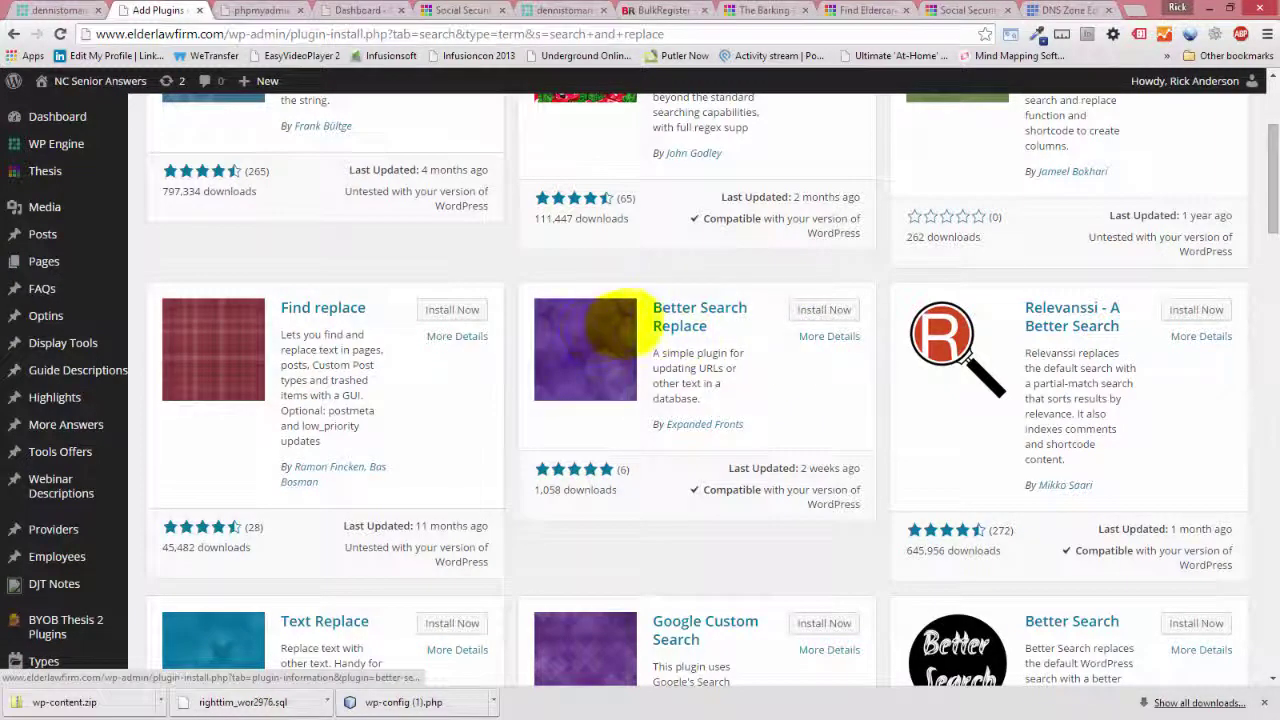
# - Check the description, installation notes and screenshots of Better Search Replace, and try to install it
pyautogui.click(671, 316)
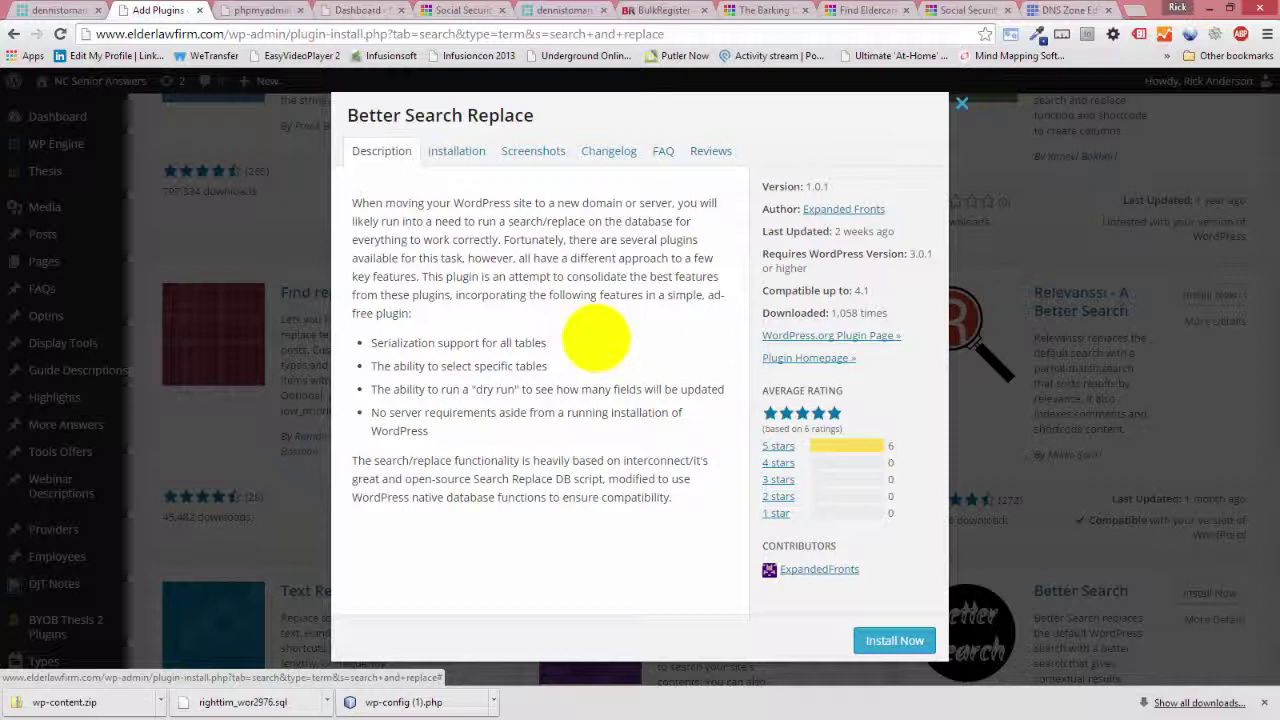
pyautogui.click(449, 151)
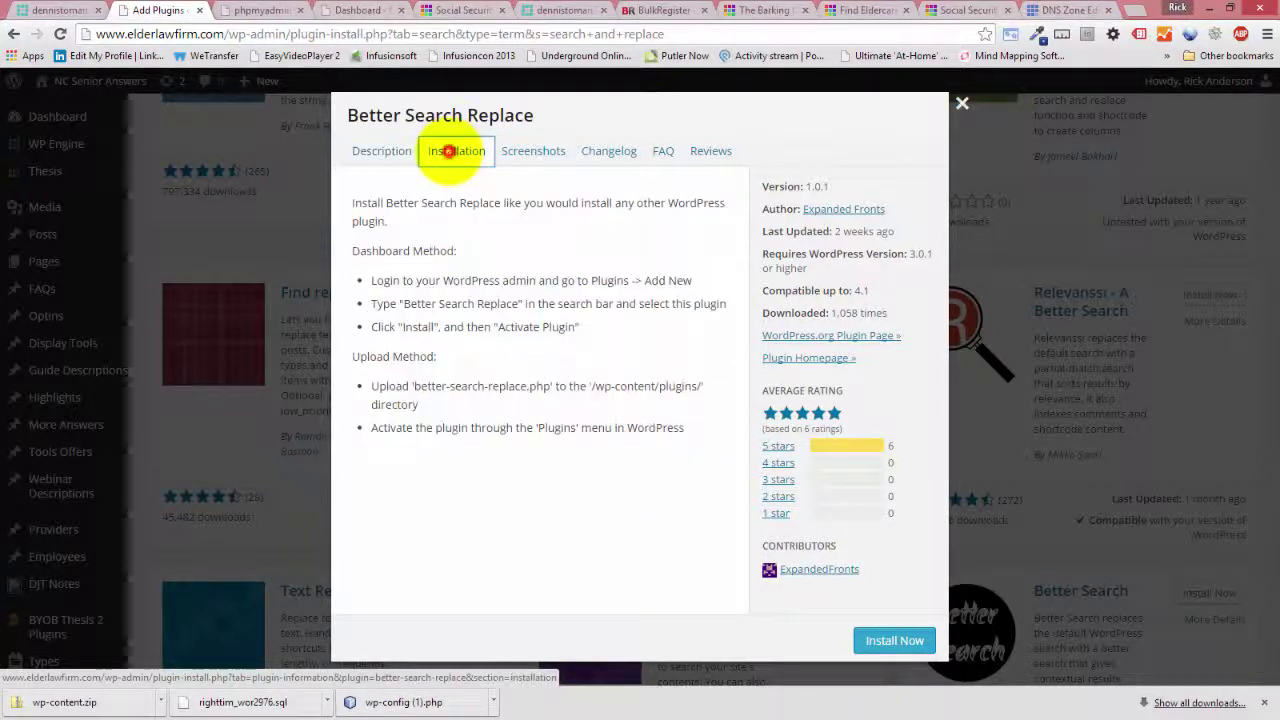
pyautogui.click(530, 151)
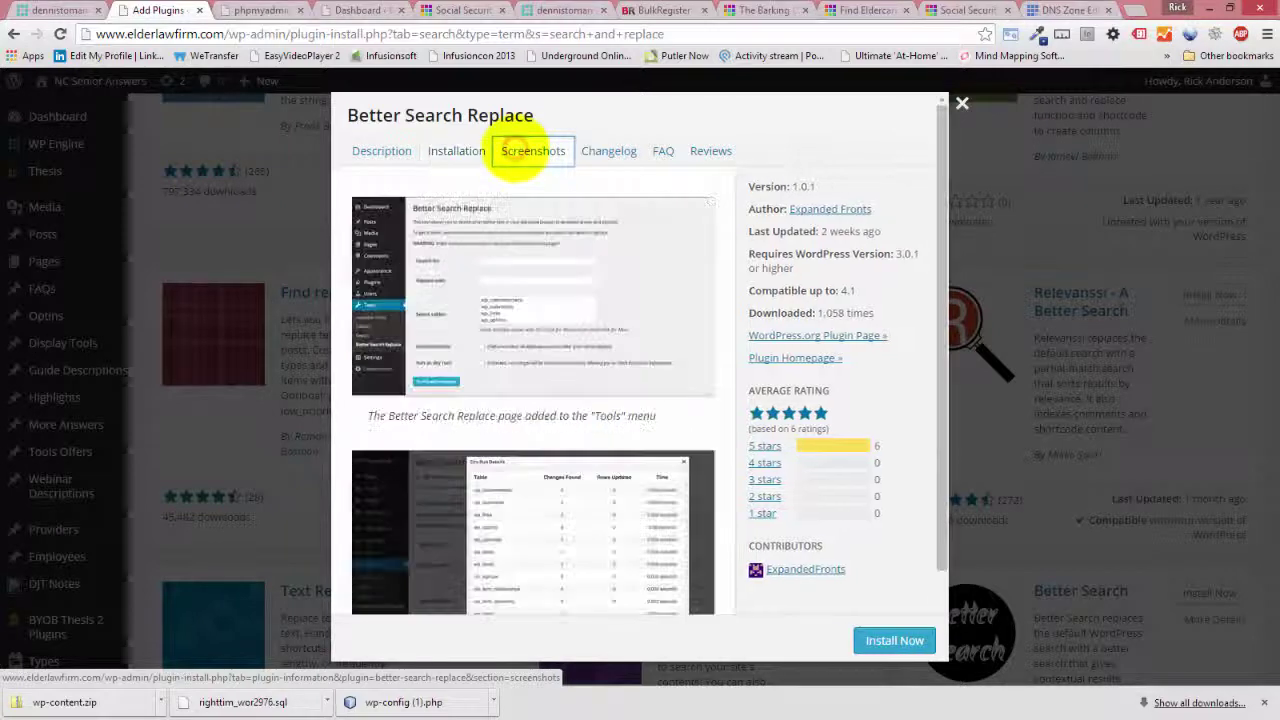
pyautogui.scroll(-3, 500, 229)
pyautogui.scroll(3, 514, 243)
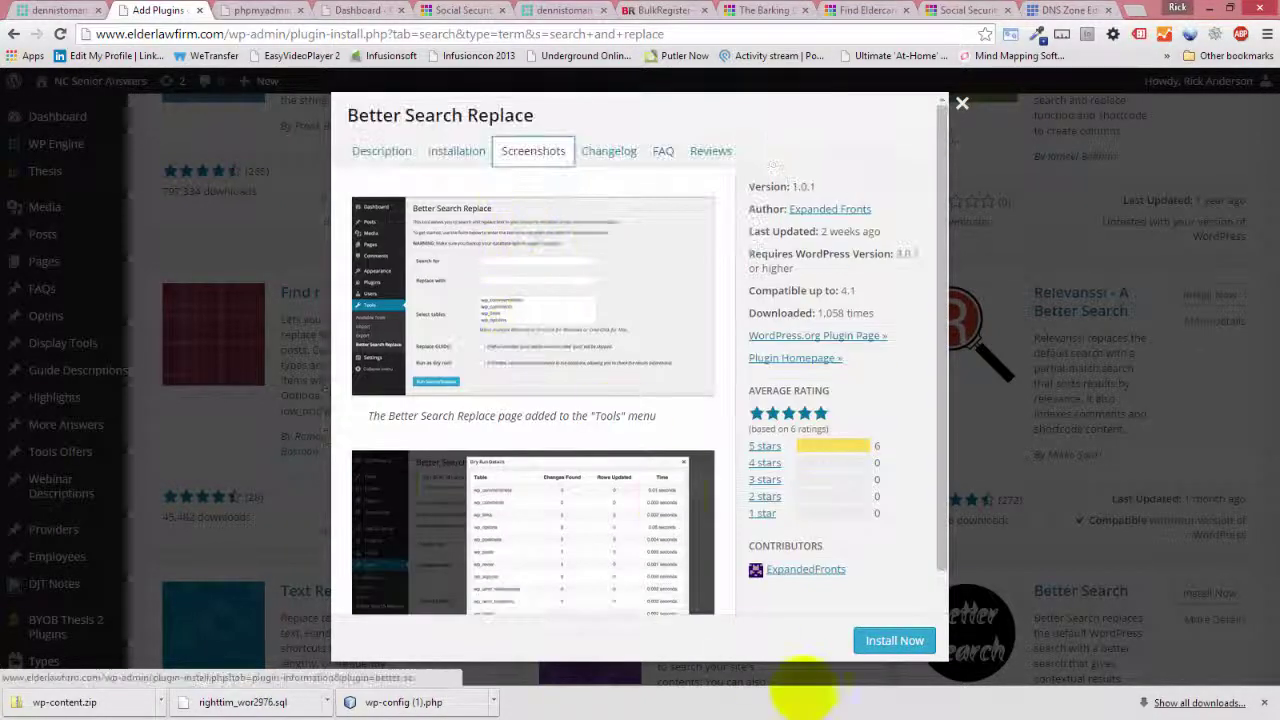
pyautogui.click(894, 640)
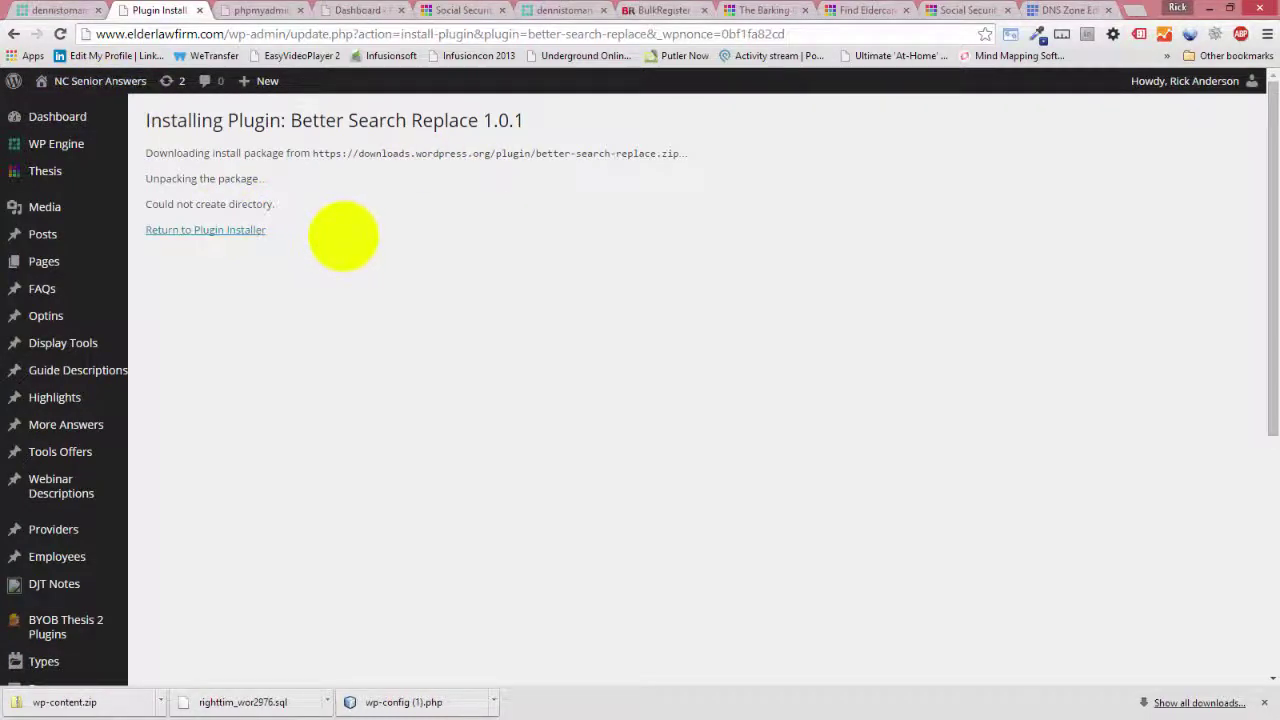
# - Reset the file permissions in the site's WP Engine general settings and confirm the request
pyautogui.moveTo(110, 116)
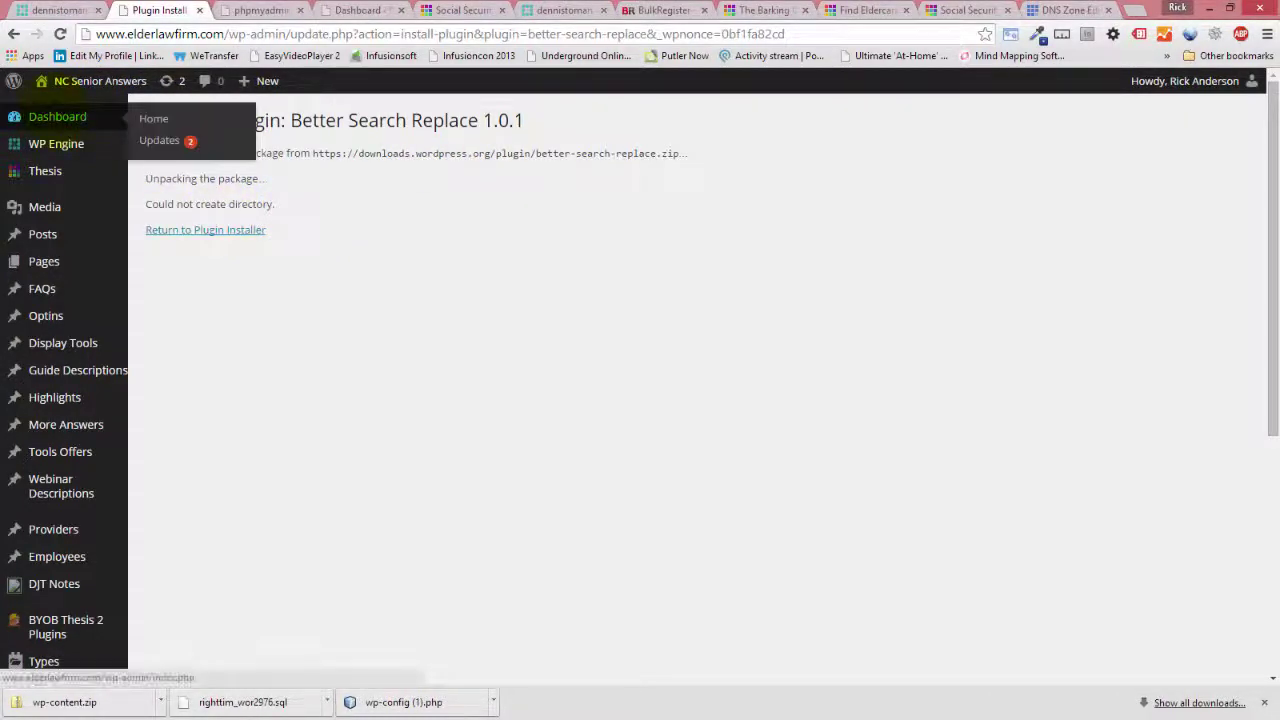
pyautogui.moveTo(170, 145)
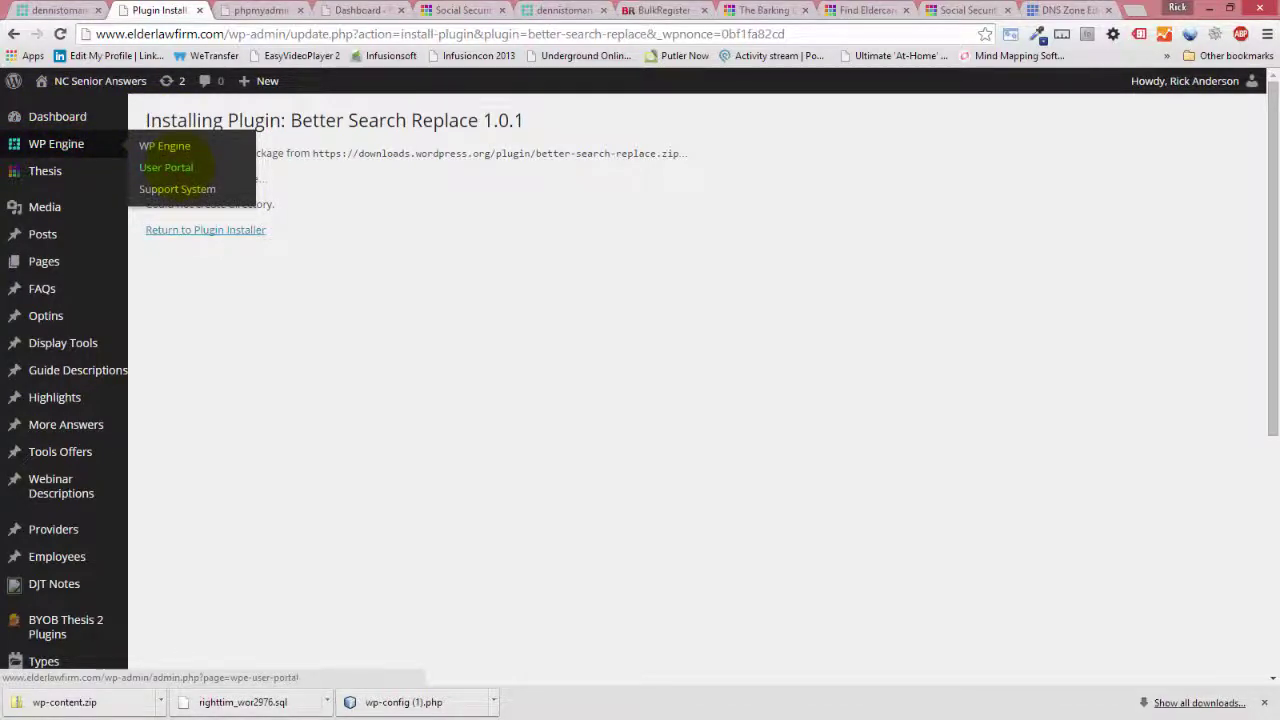
pyautogui.click(165, 146)
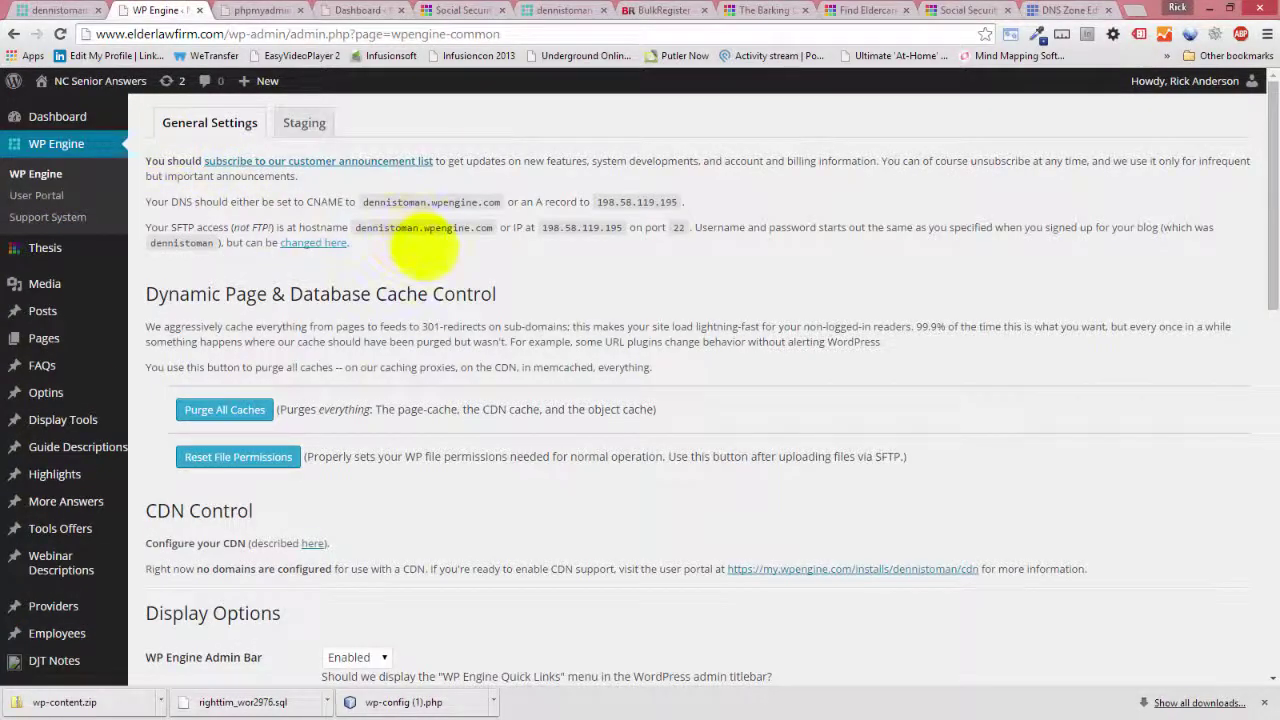
pyautogui.scroll(-8, 425, 255)
pyautogui.scroll(3, 427, 266)
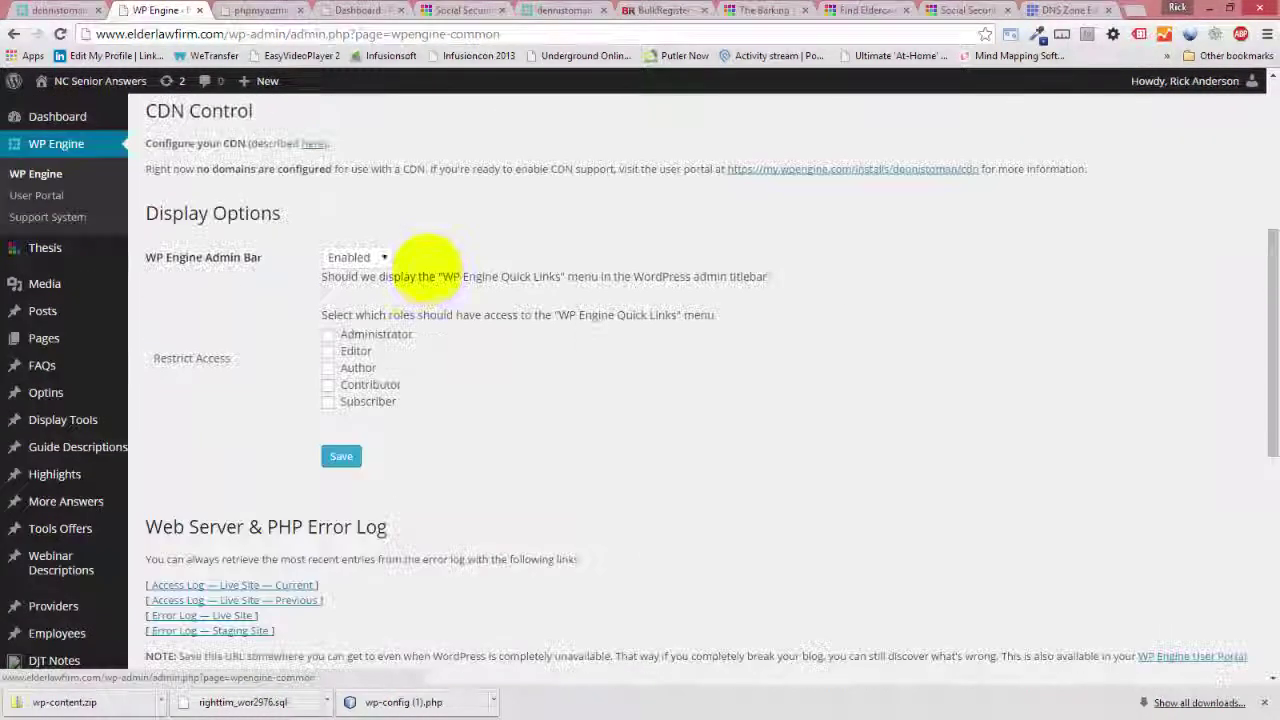
pyautogui.scroll(2, 425, 262)
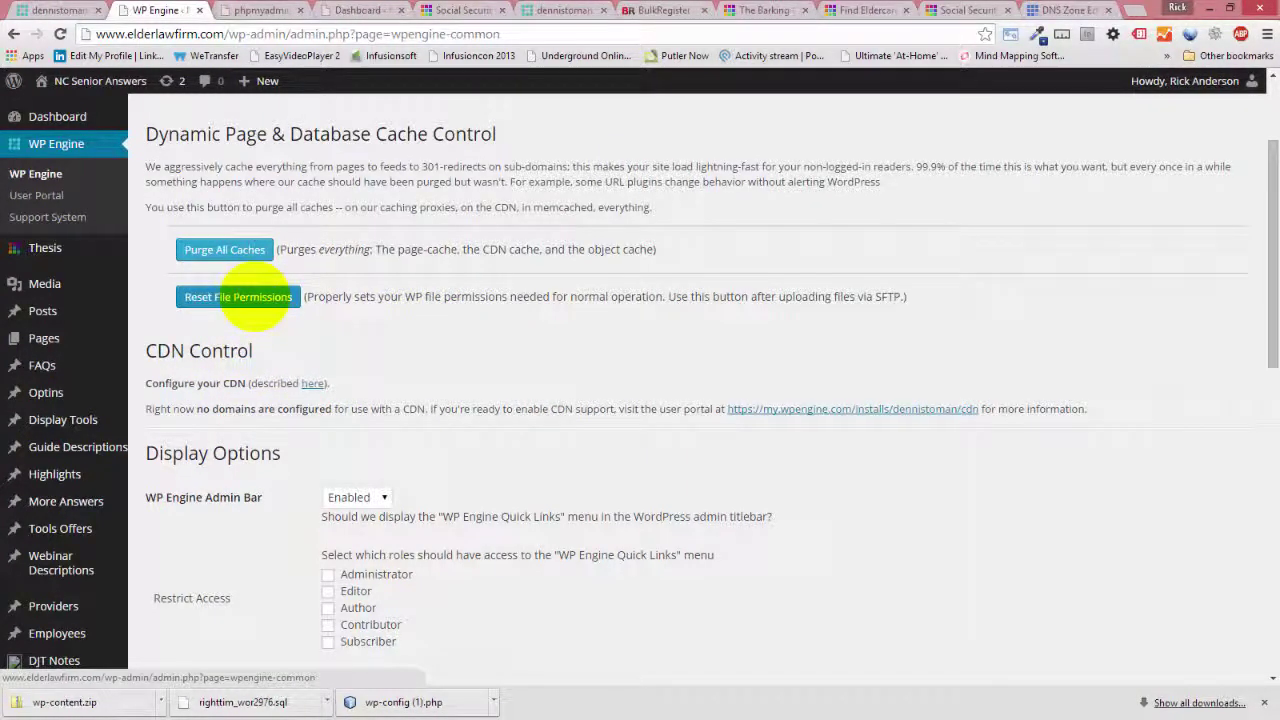
pyautogui.click(255, 297)
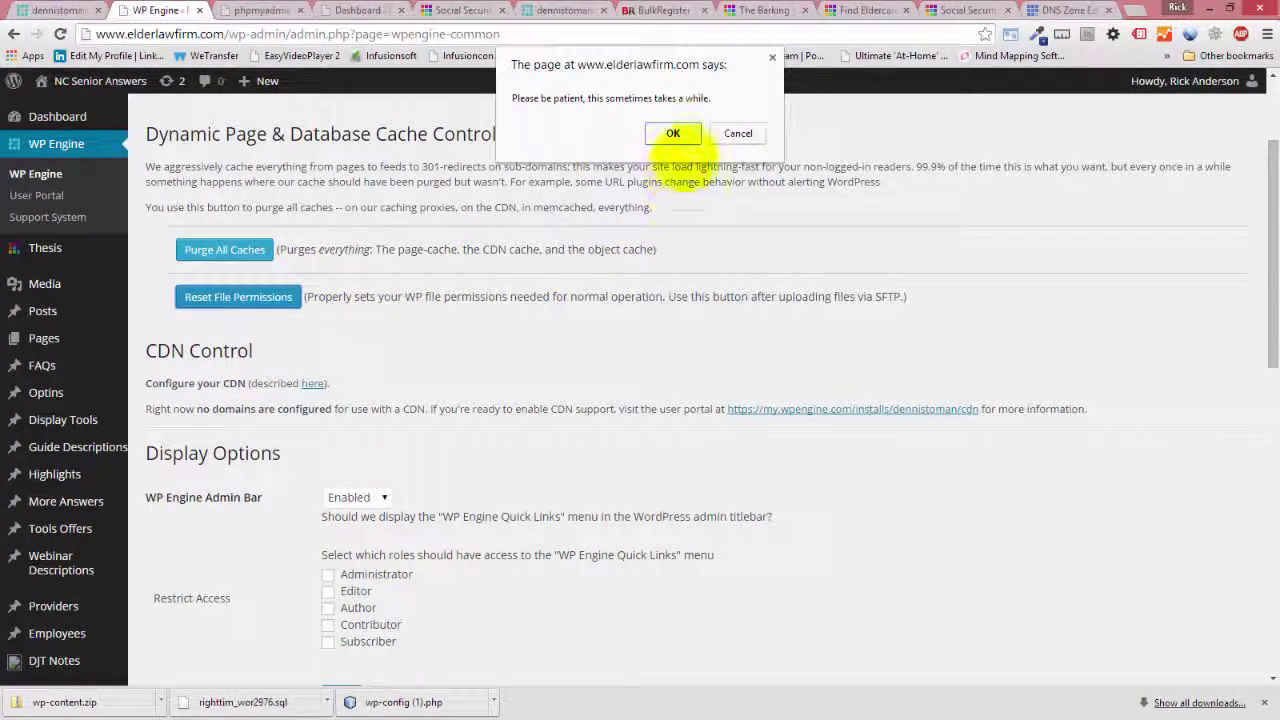
pyautogui.click(670, 133)
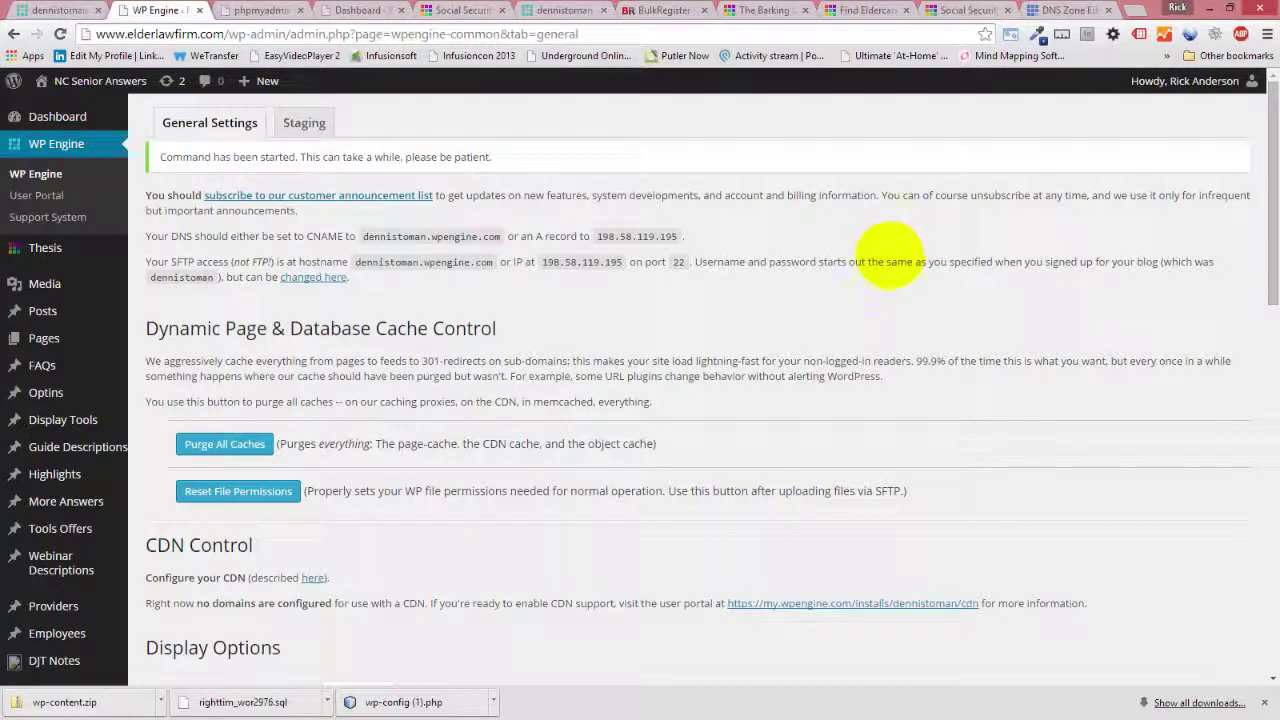
pyautogui.scroll(-4, 855, 268)
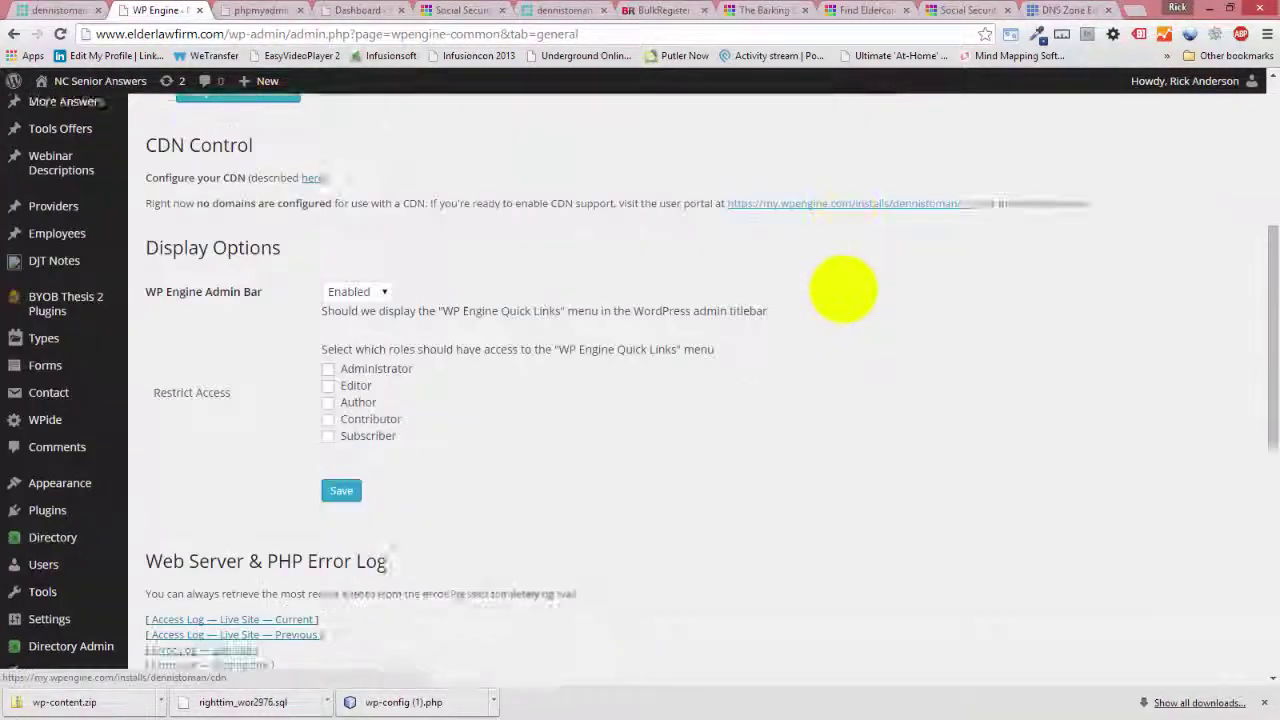
pyautogui.scroll(-2, 843, 289)
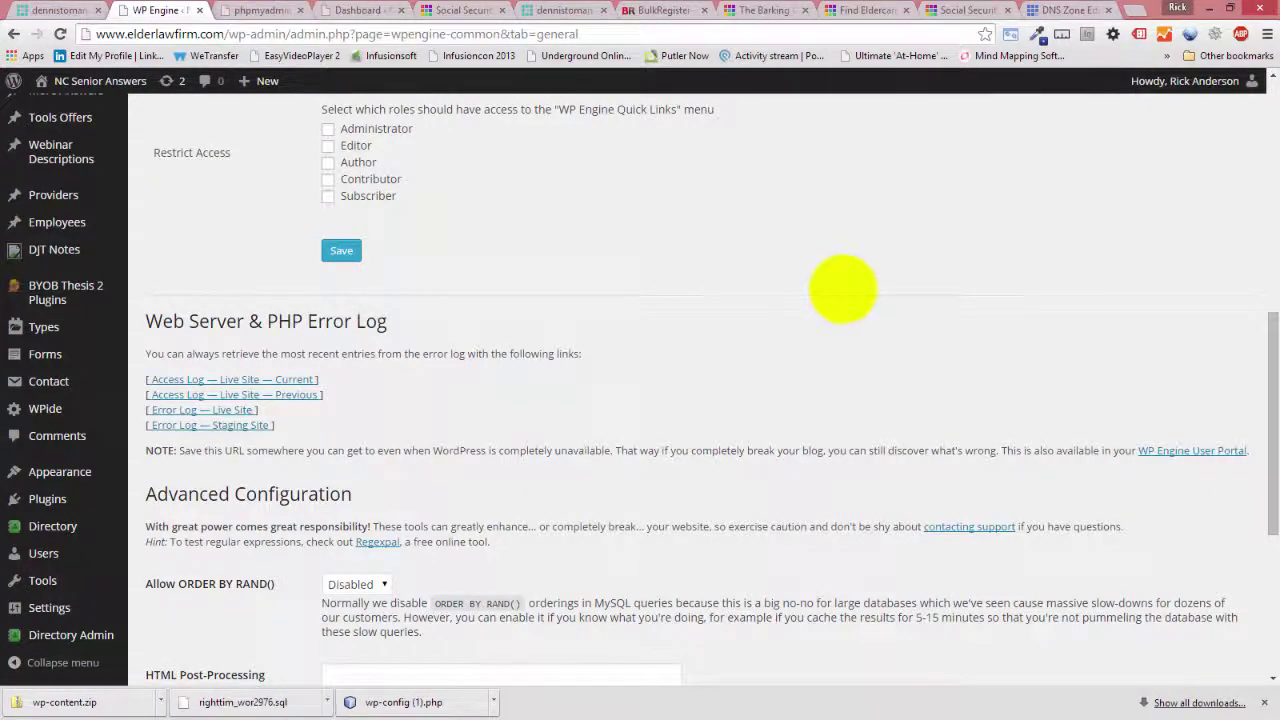
pyautogui.scroll(7, 843, 289)
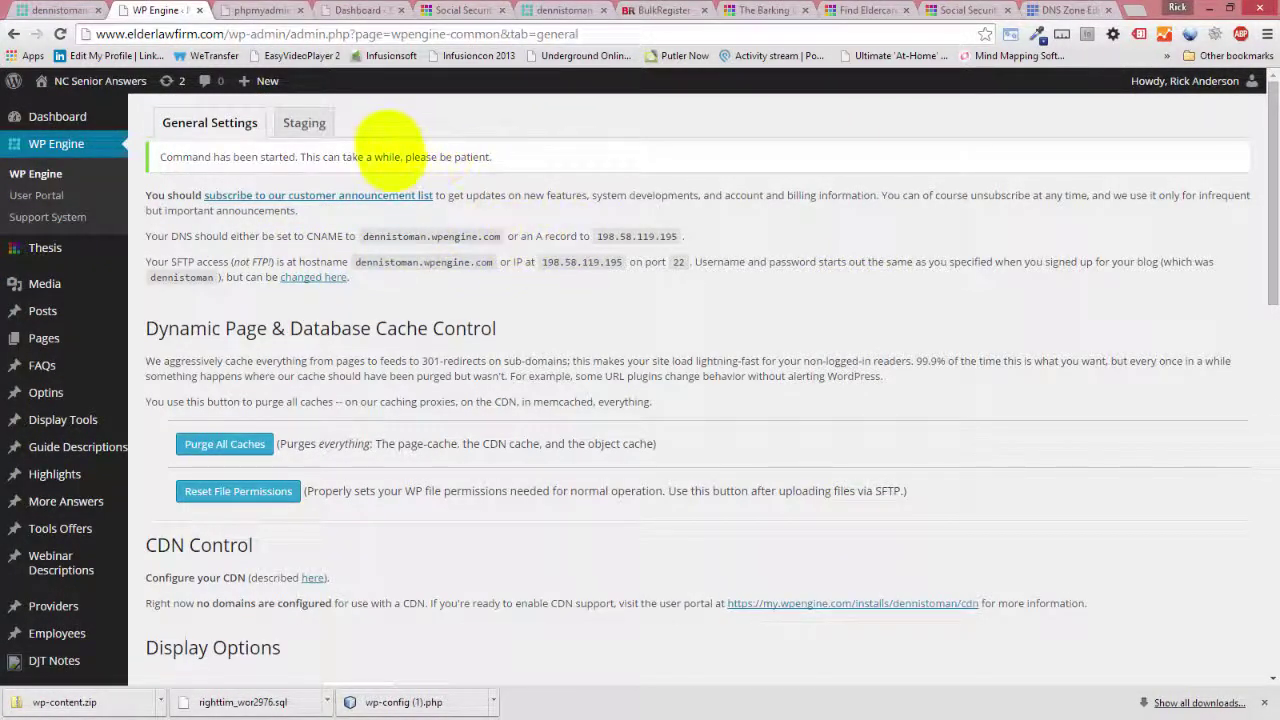
pyautogui.scroll(-2, 480, 200)
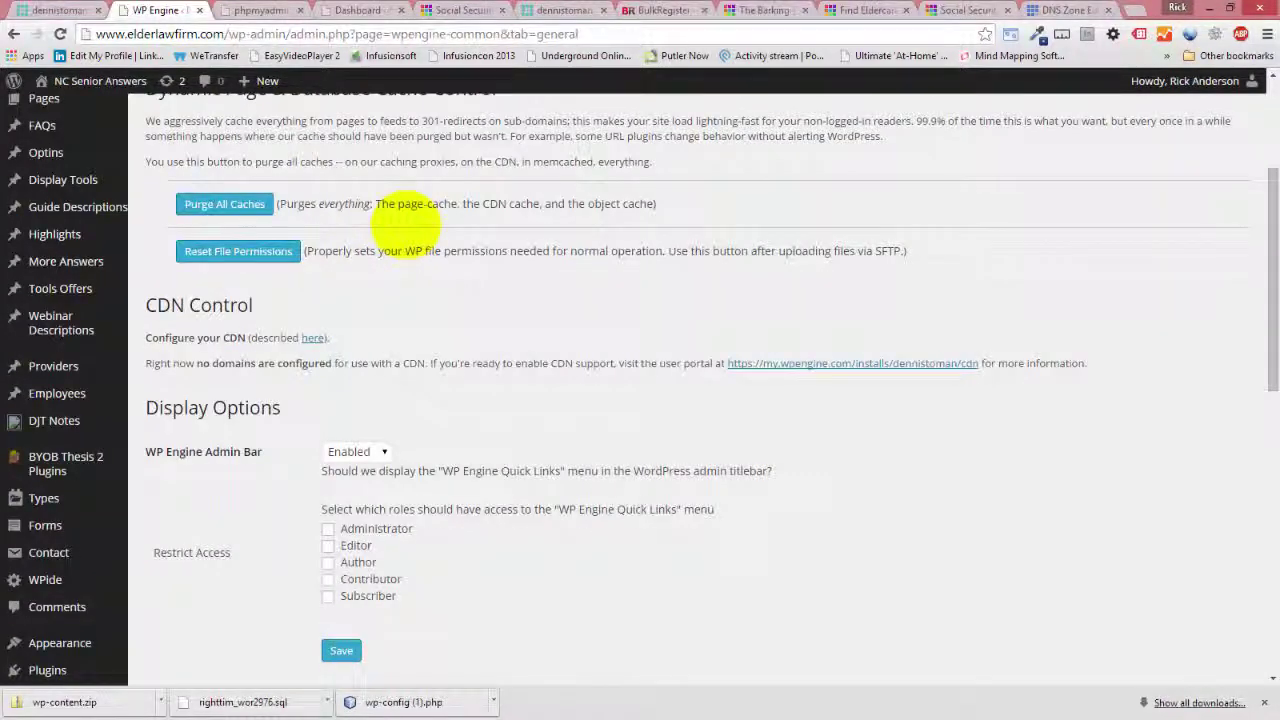
pyautogui.scroll(-3, 405, 222)
pyautogui.scroll(-2, 405, 228)
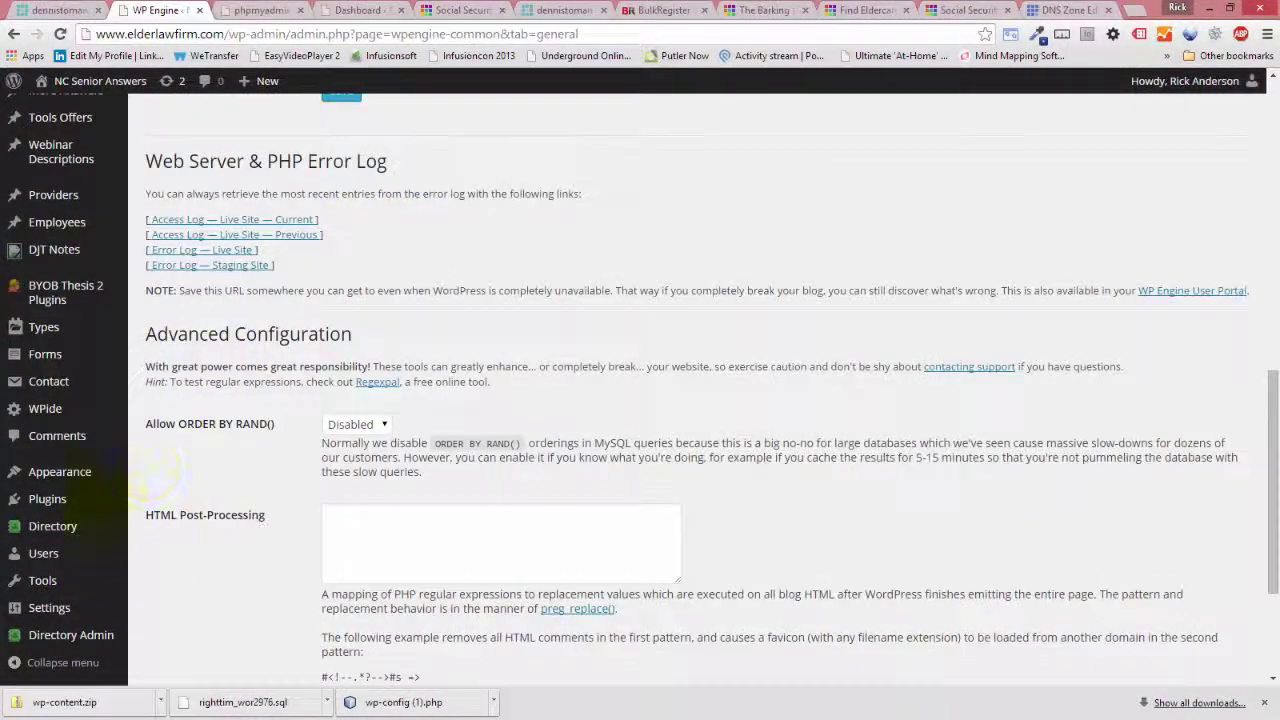
# - Search for "search and replace" on the page for adding plugins and start installing Better Search Replace
pyautogui.moveTo(47, 498)
pyautogui.click(160, 522)
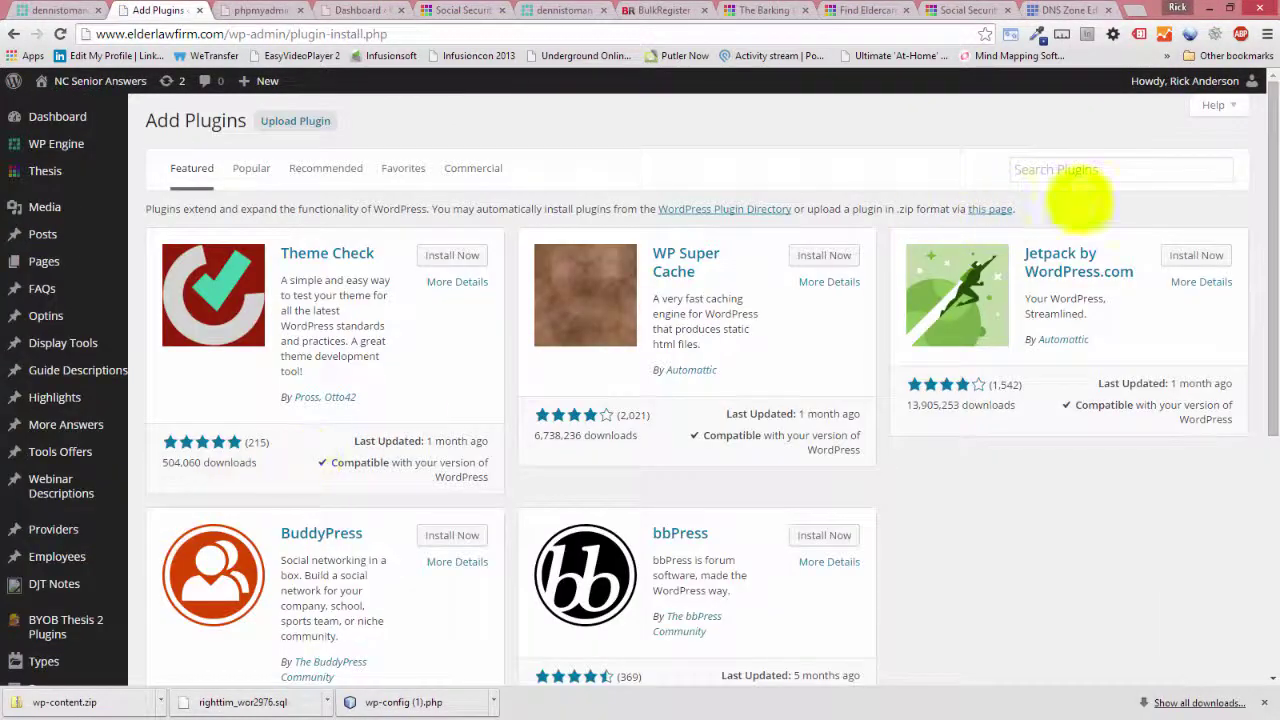
pyautogui.click(1071, 171)
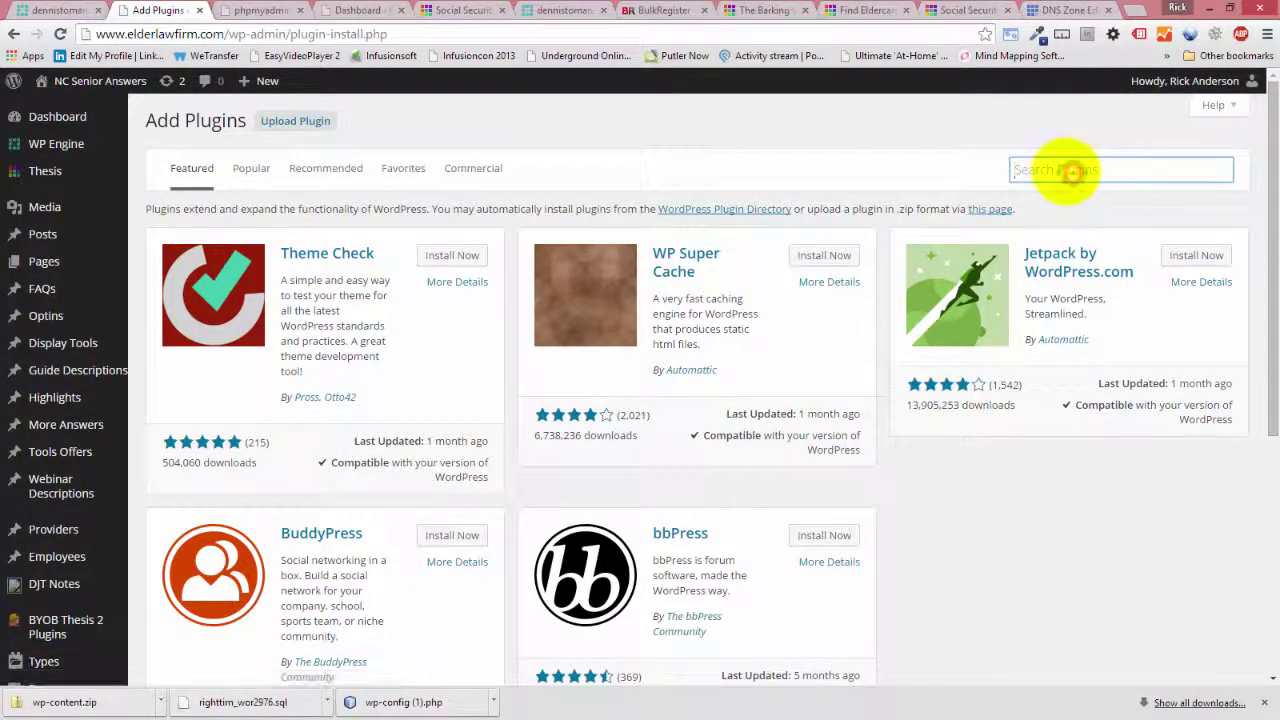
pyautogui.write('search and r')
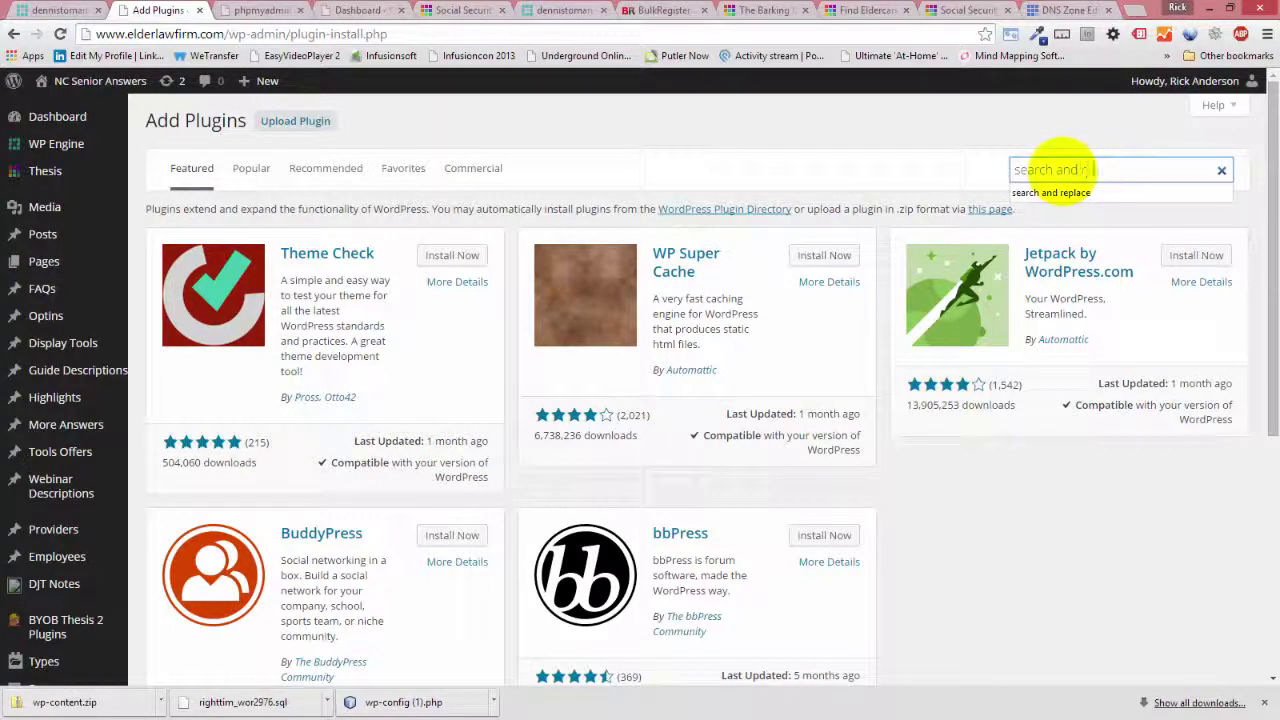
pyautogui.write('eplax')
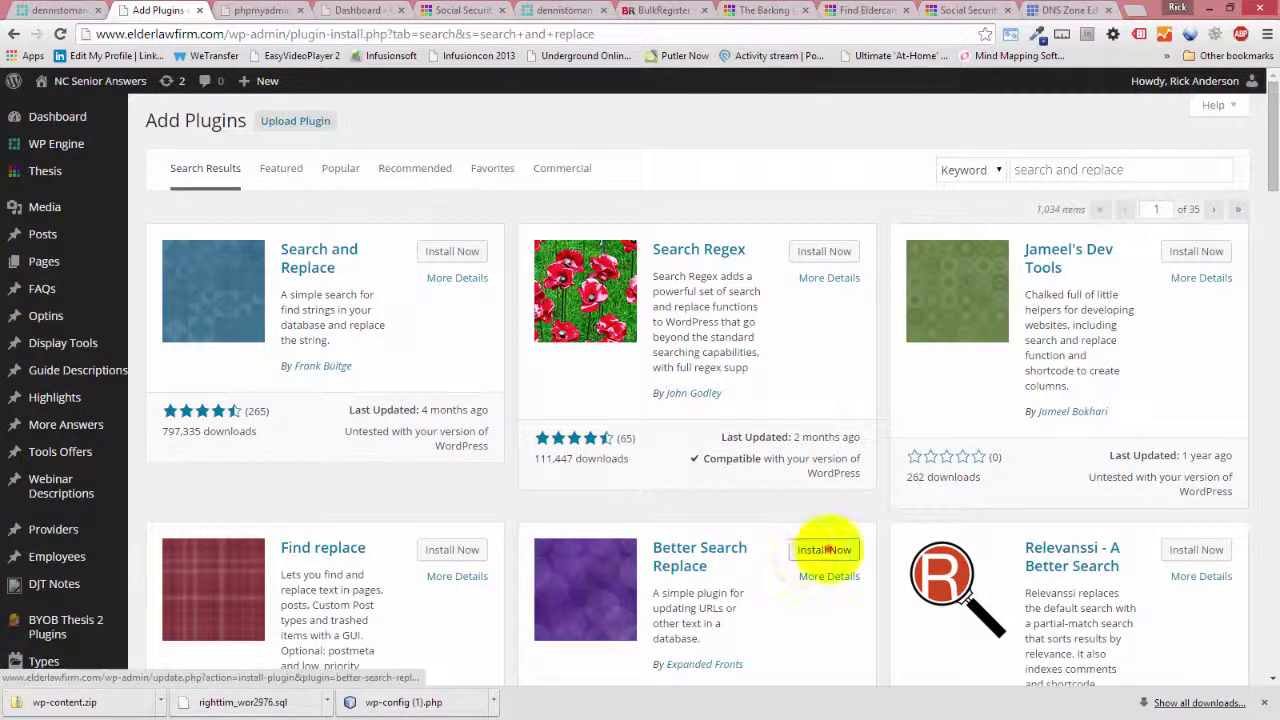
pyautogui.click(824, 549)
pyautogui.click(668, 133)
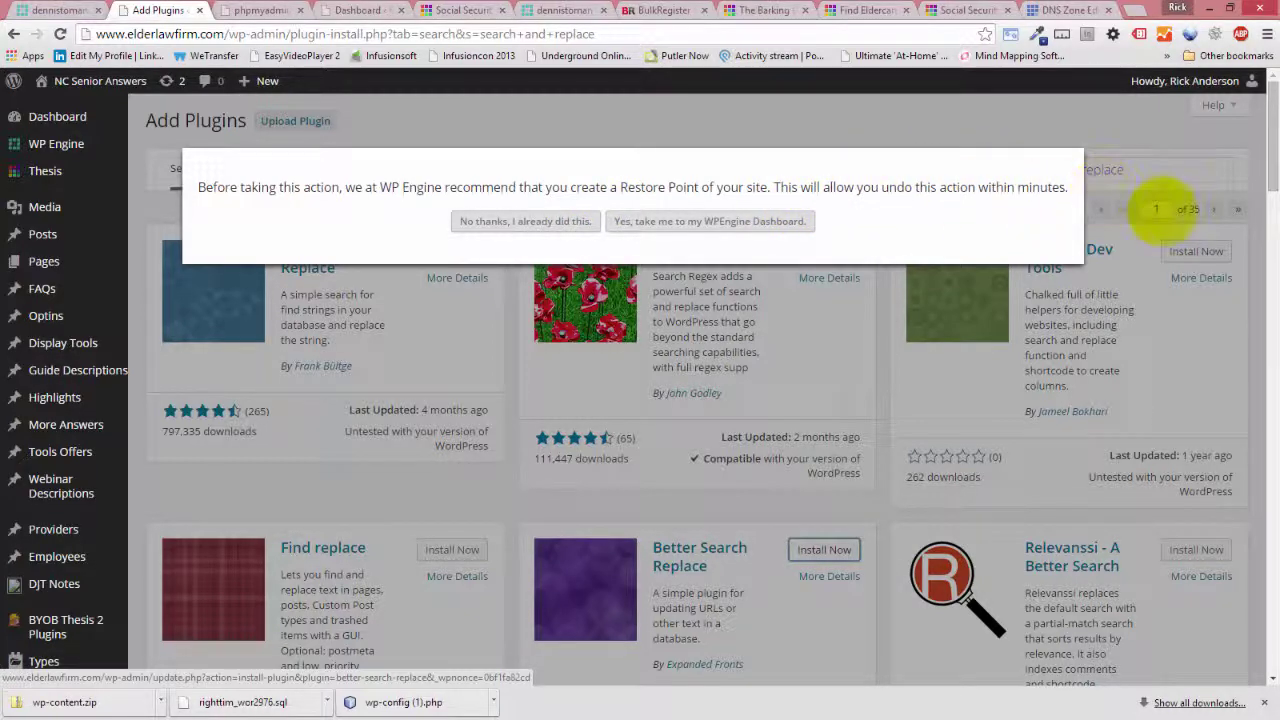
# - Create a WP Engine backup point described "before search and replace", add a notification e-mail address, and check the completion message
pyautogui.click(720, 224)
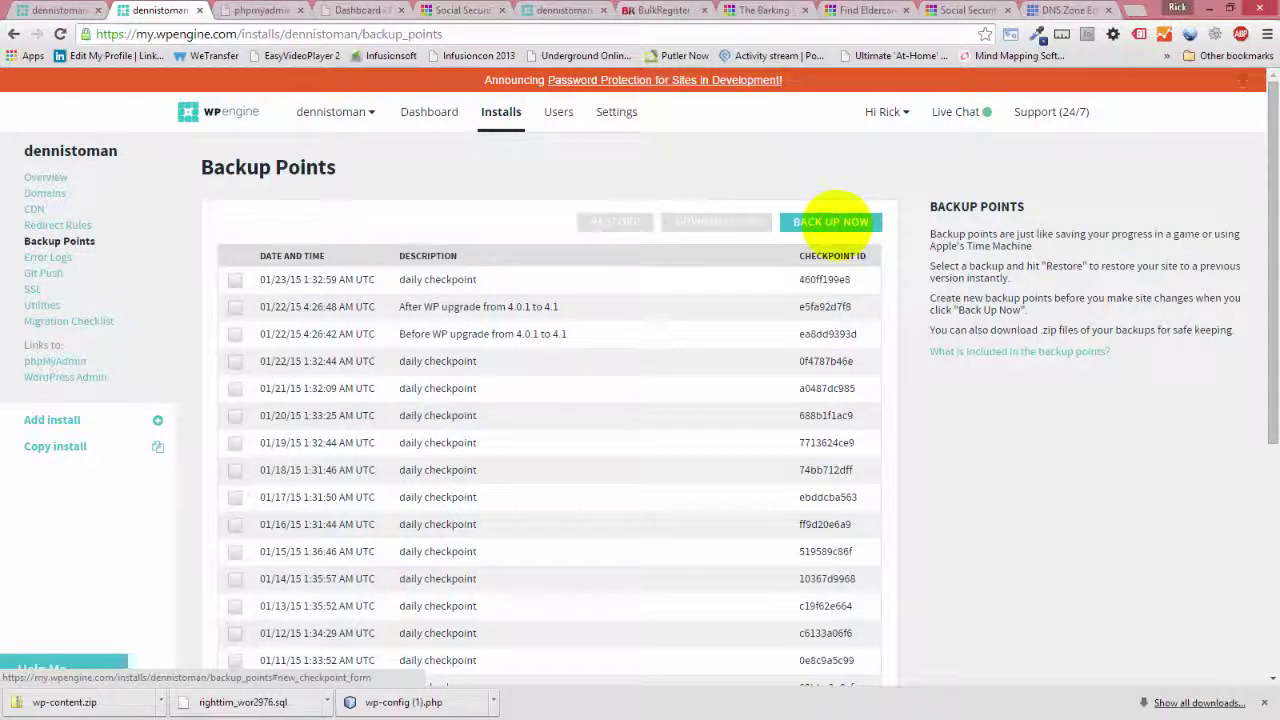
pyautogui.click(834, 222)
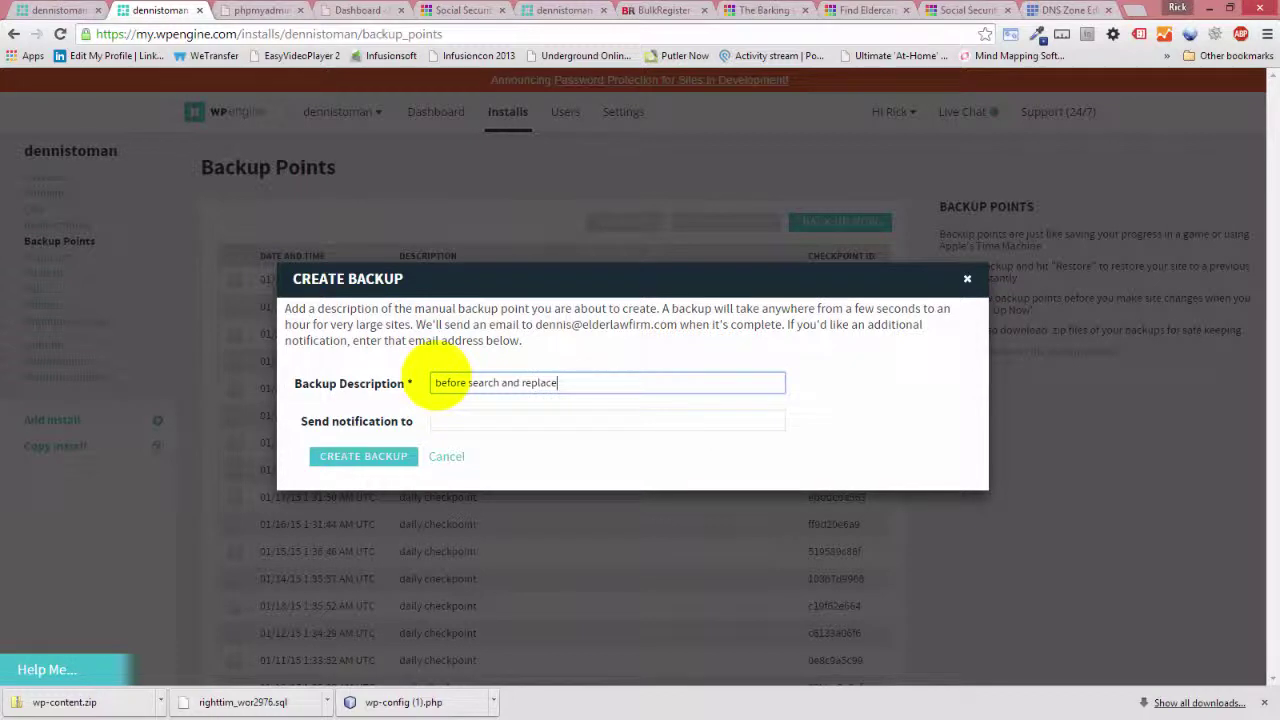
pyautogui.click(451, 421)
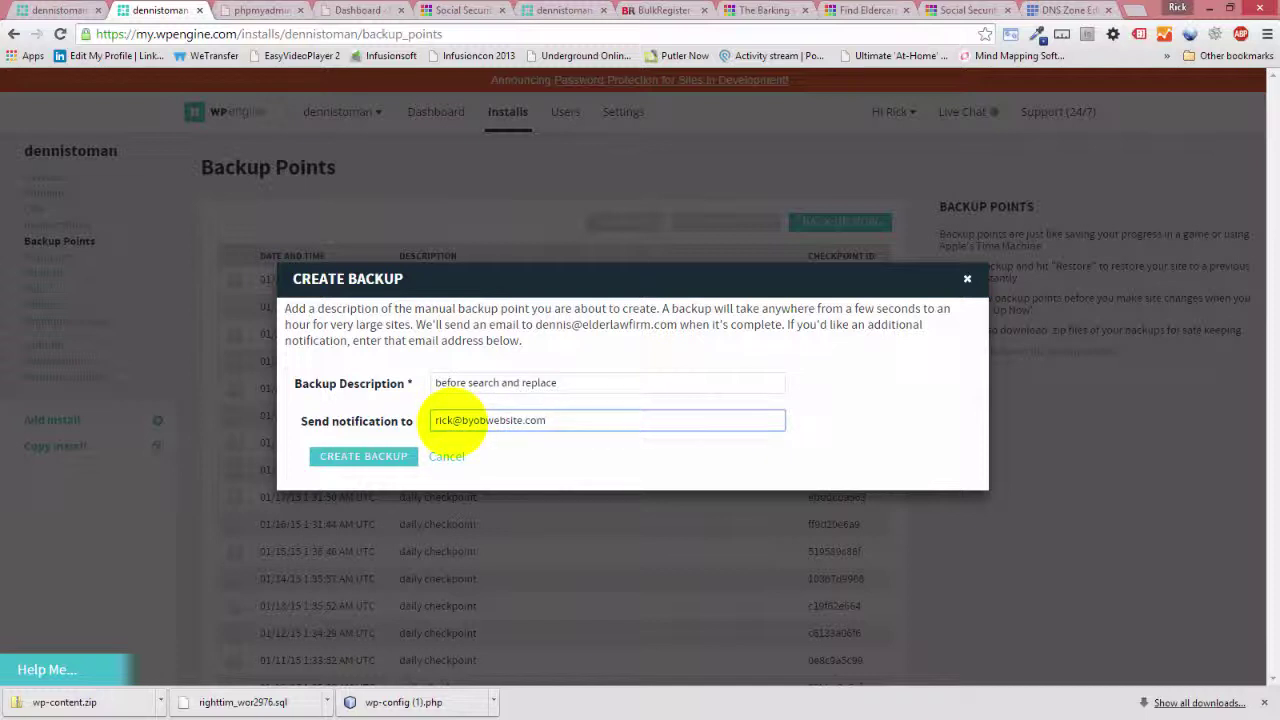
pyautogui.click(355, 456)
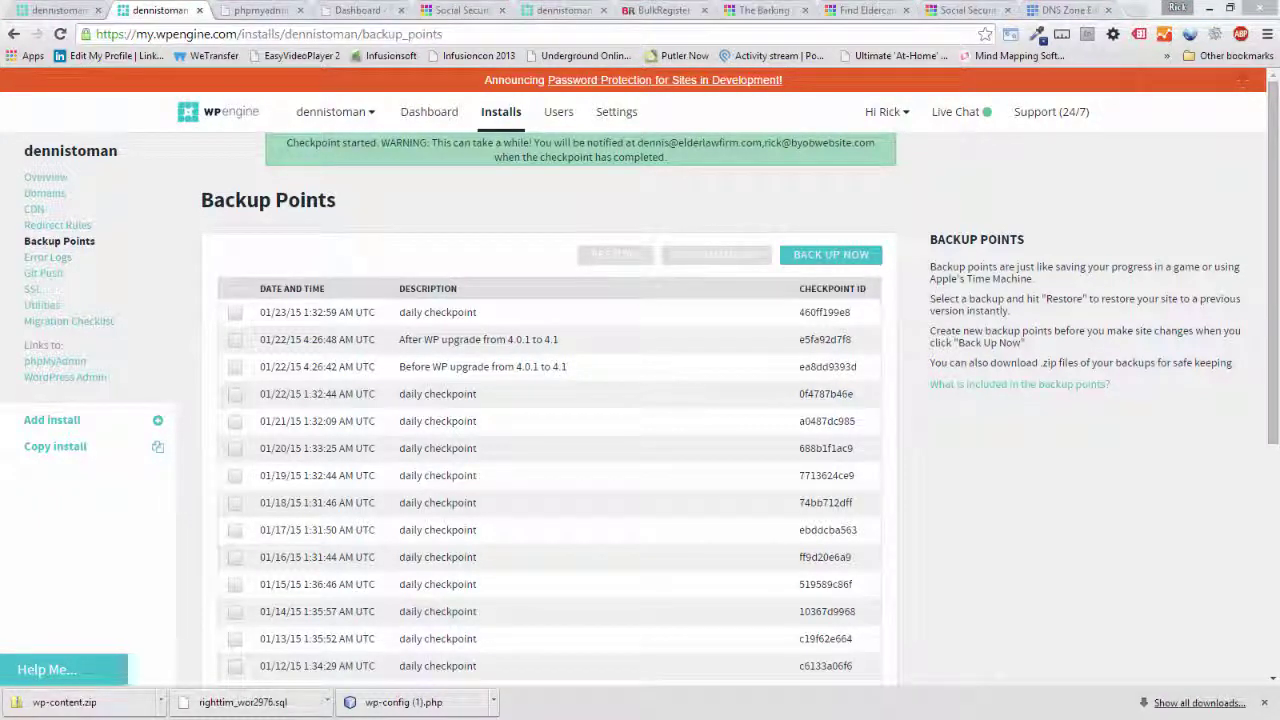
pyautogui.moveTo(0, 125); pyautogui.dragTo(622, 45)
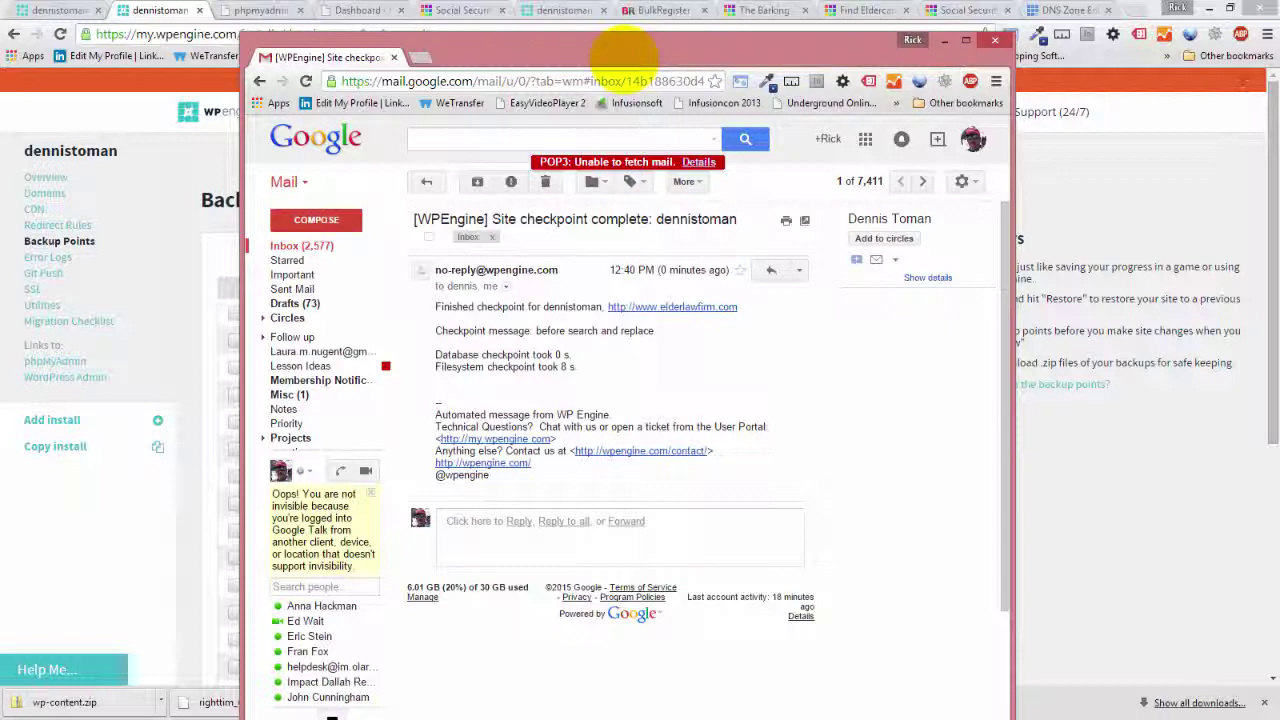
pyautogui.click(612, 38)
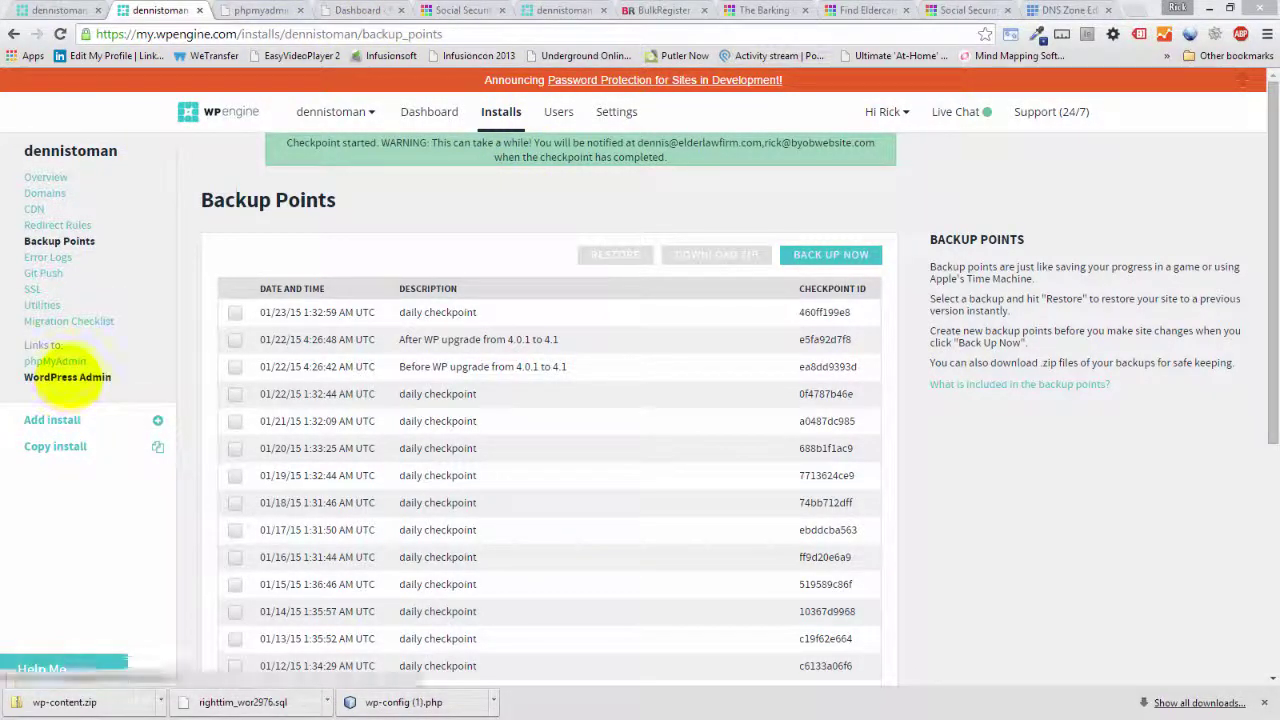
# - Log in to the site's WordPress admin with the account password and decline saving the password in the browser
pyautogui.click(68, 375)
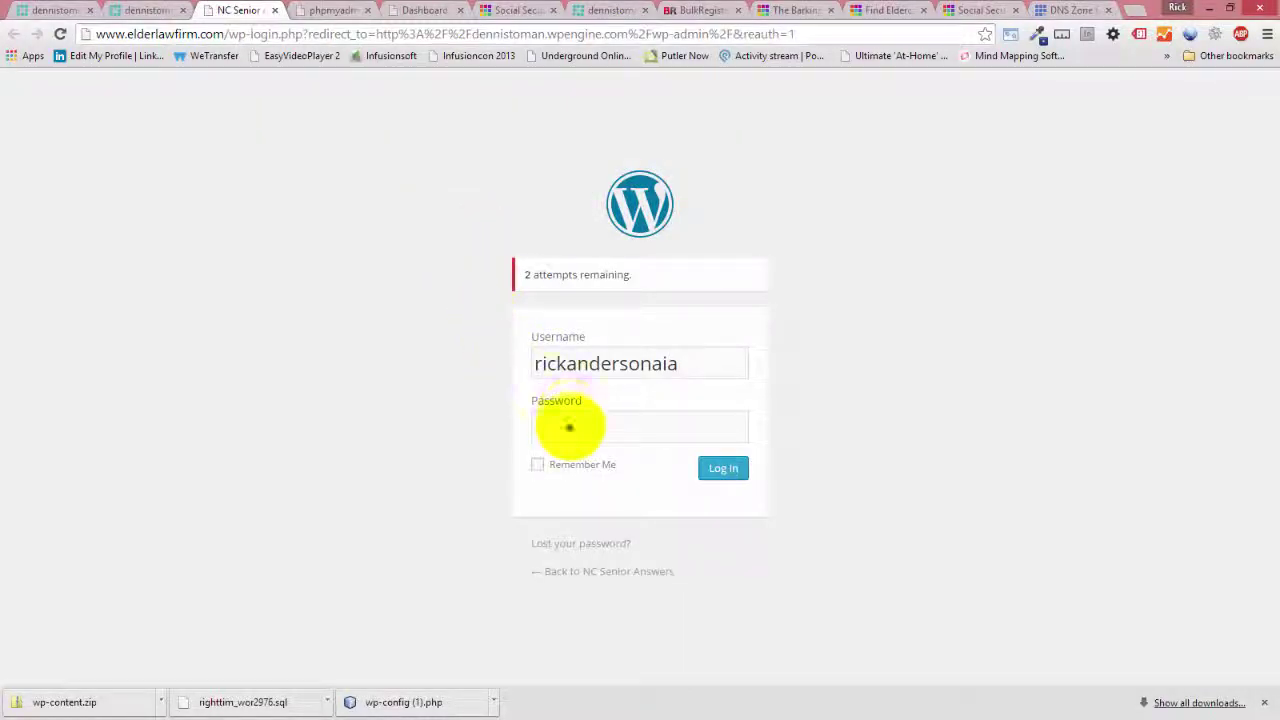
pyautogui.click(568, 427)
pyautogui.hotkey('ctrl', 'v')
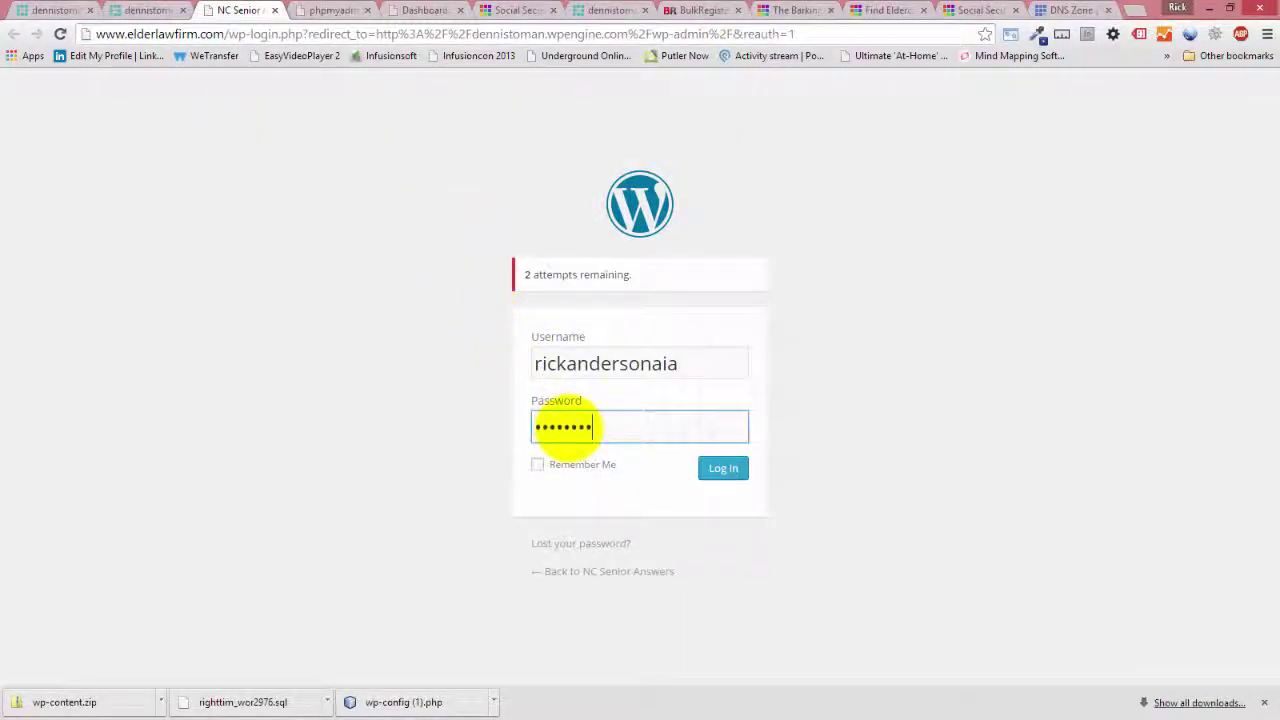
pyautogui.click(722, 468)
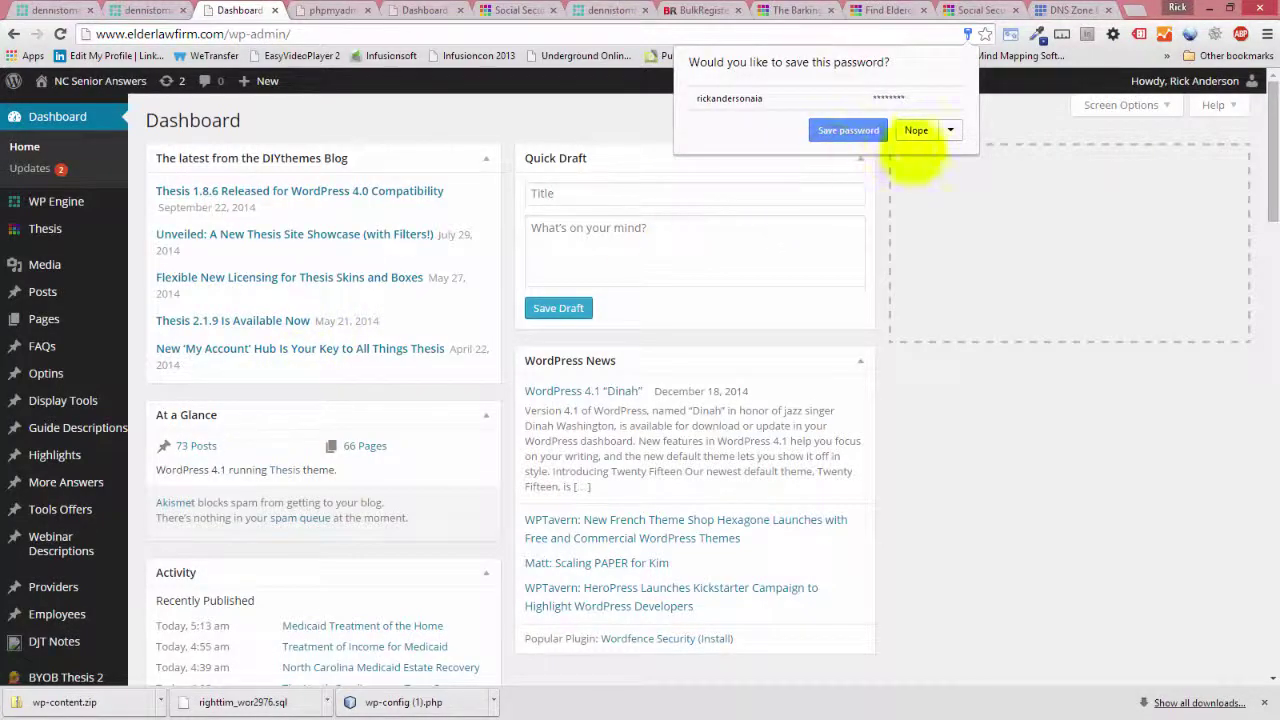
pyautogui.click(918, 131)
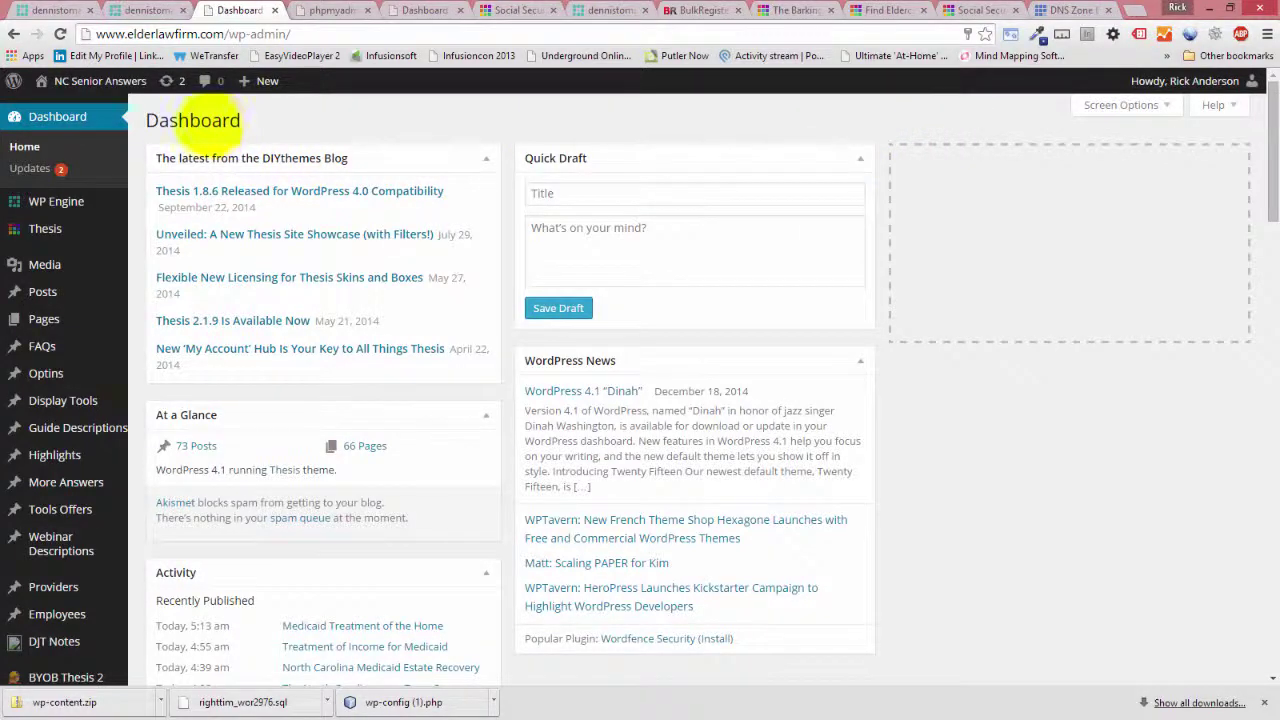
# - Search for "search and replace" on the page for adding new plugins
pyautogui.scroll(-4, 42, 346)
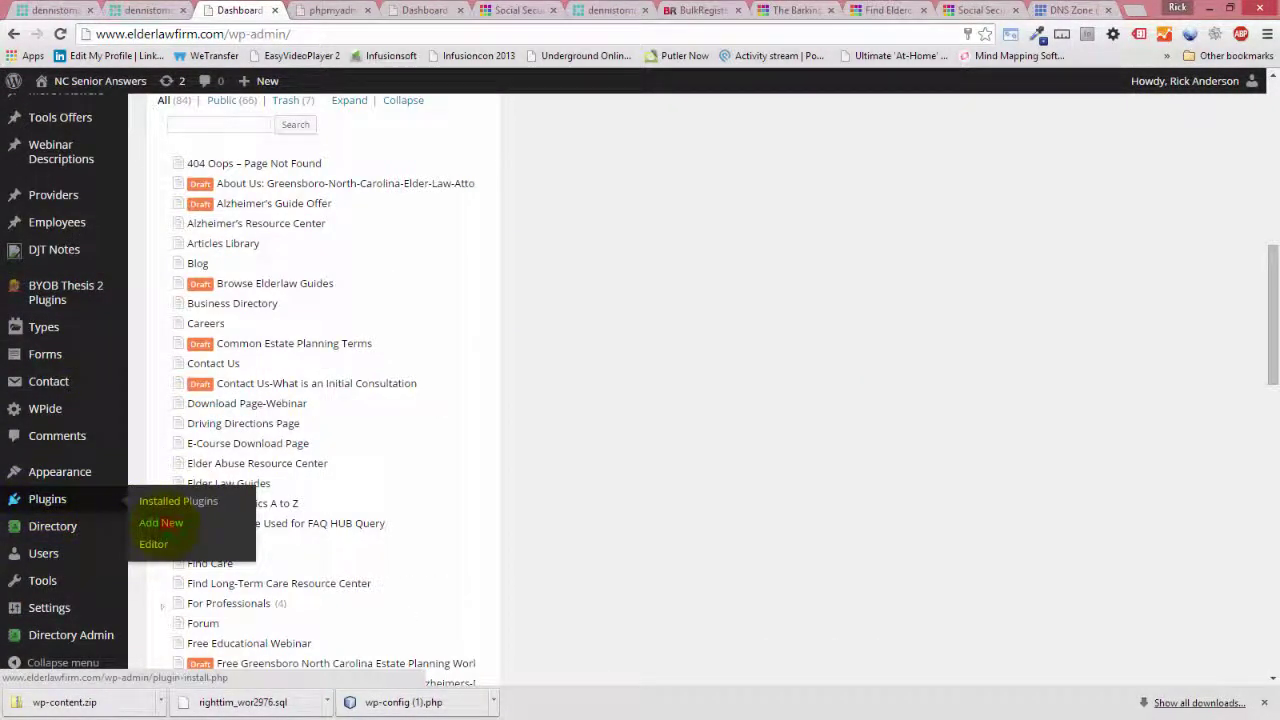
pyautogui.click(160, 522)
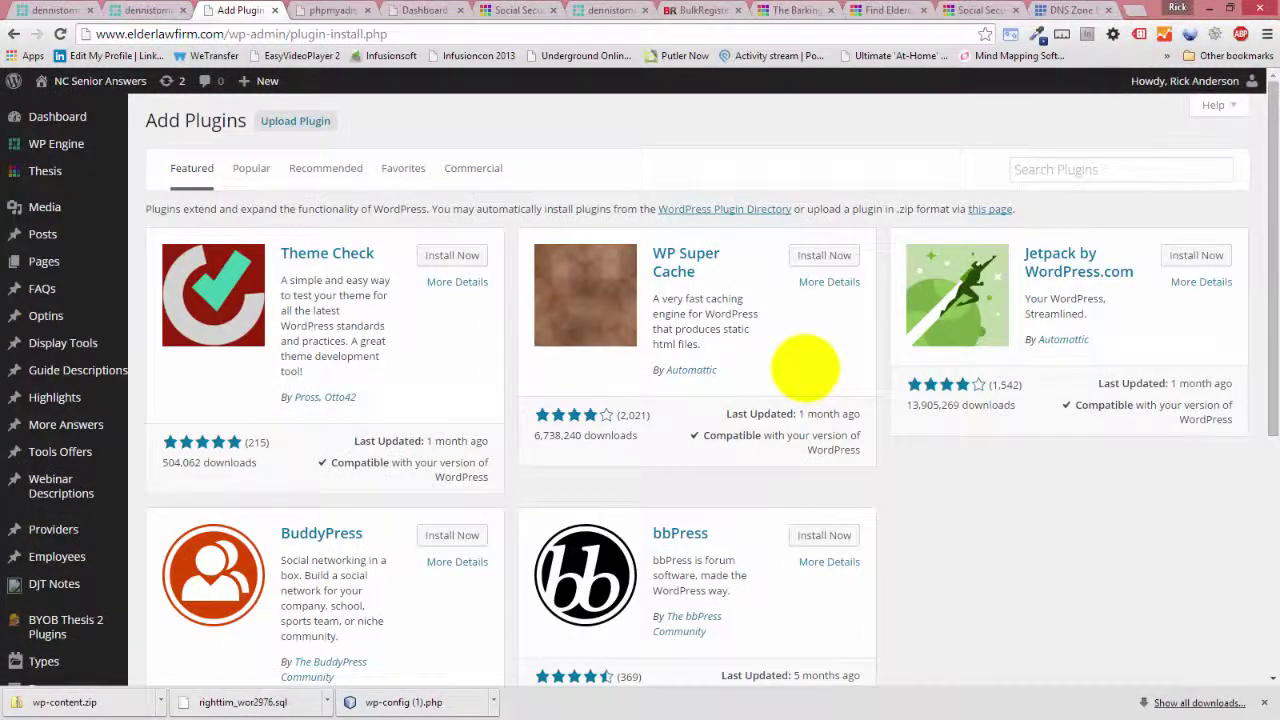
pyautogui.click(1037, 177)
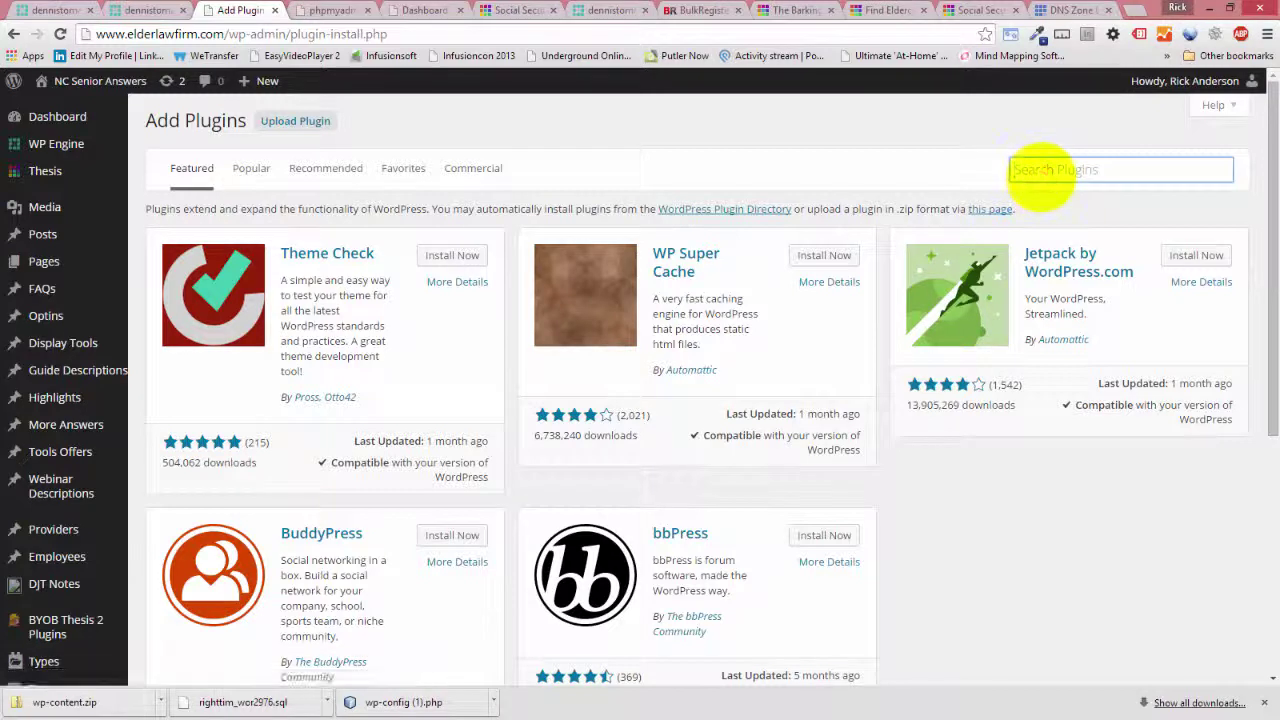
pyautogui.write('s')
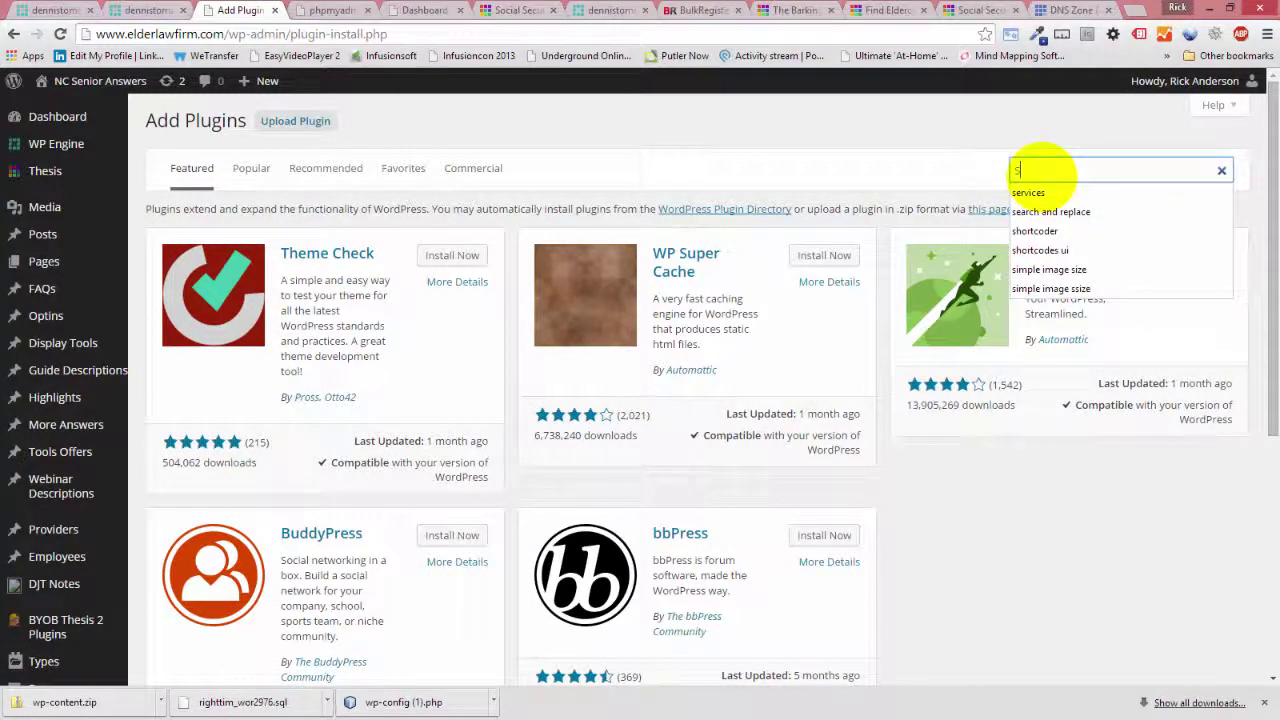
pyautogui.write('ea')
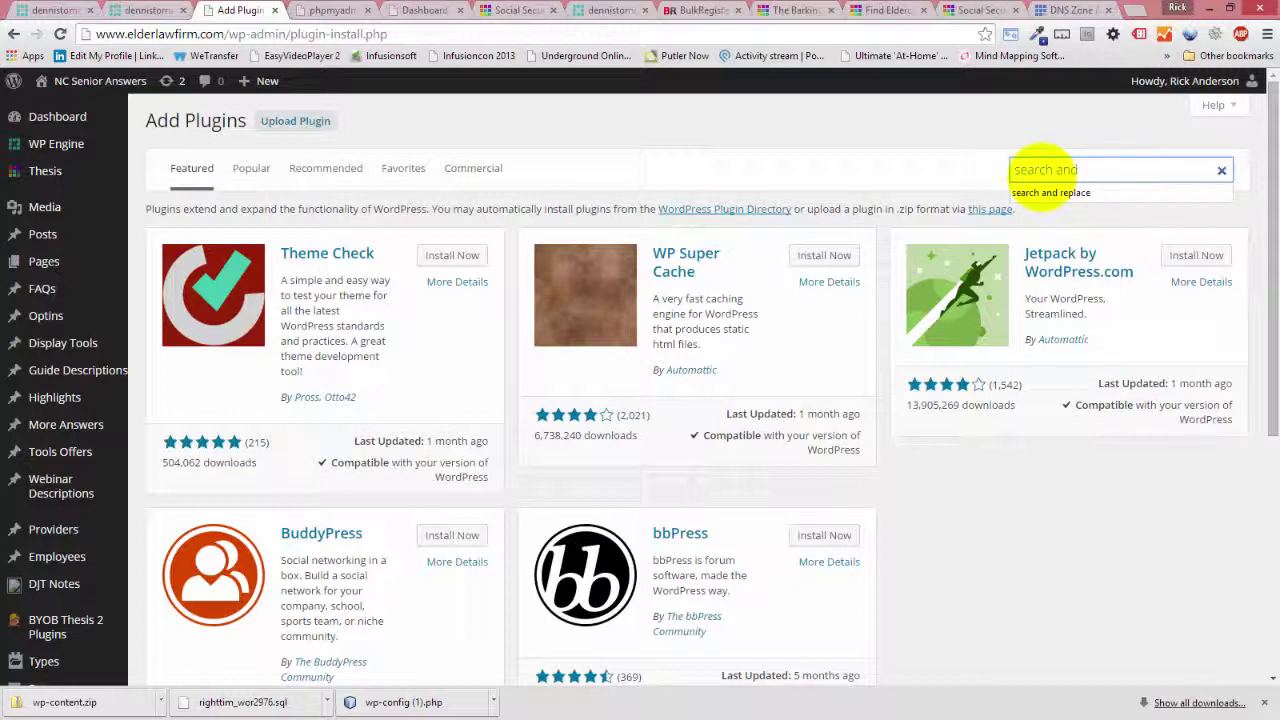
pyautogui.write('rch and')
pyautogui.click(1068, 192)
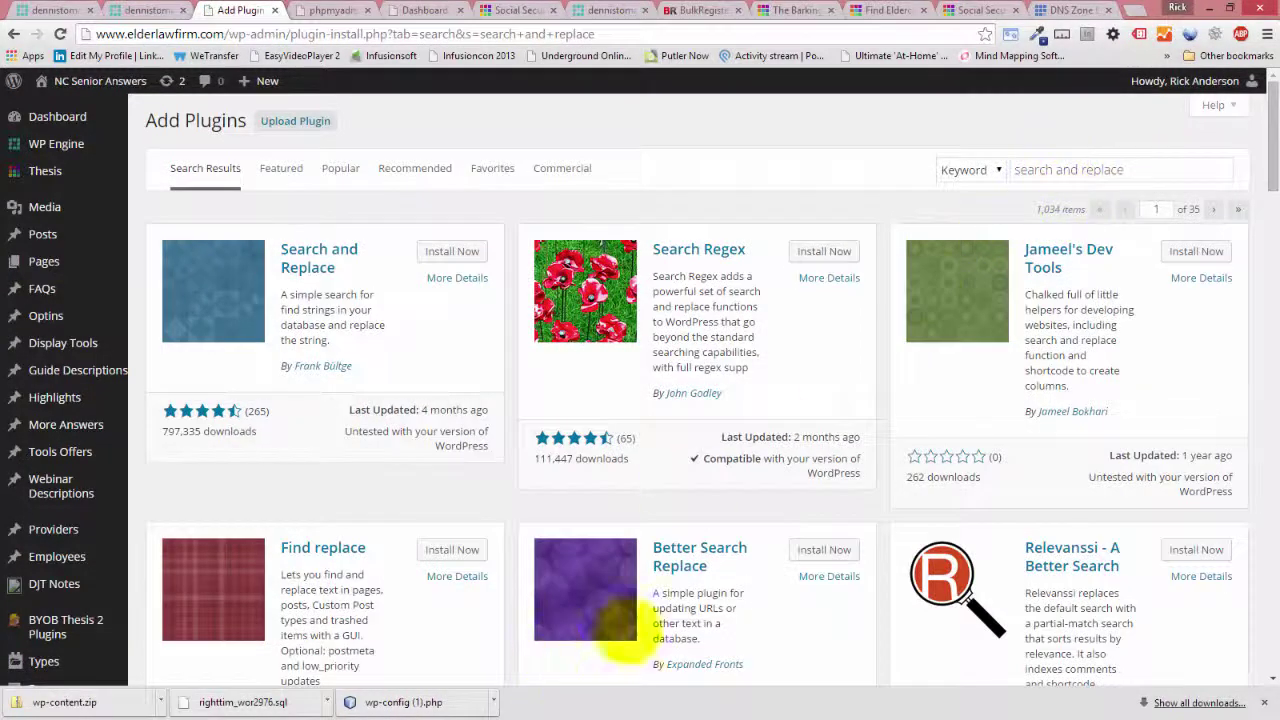
# - Install Better Search Replace, skipping the restore point recommendation, and activate the plugin
pyautogui.click(824, 549)
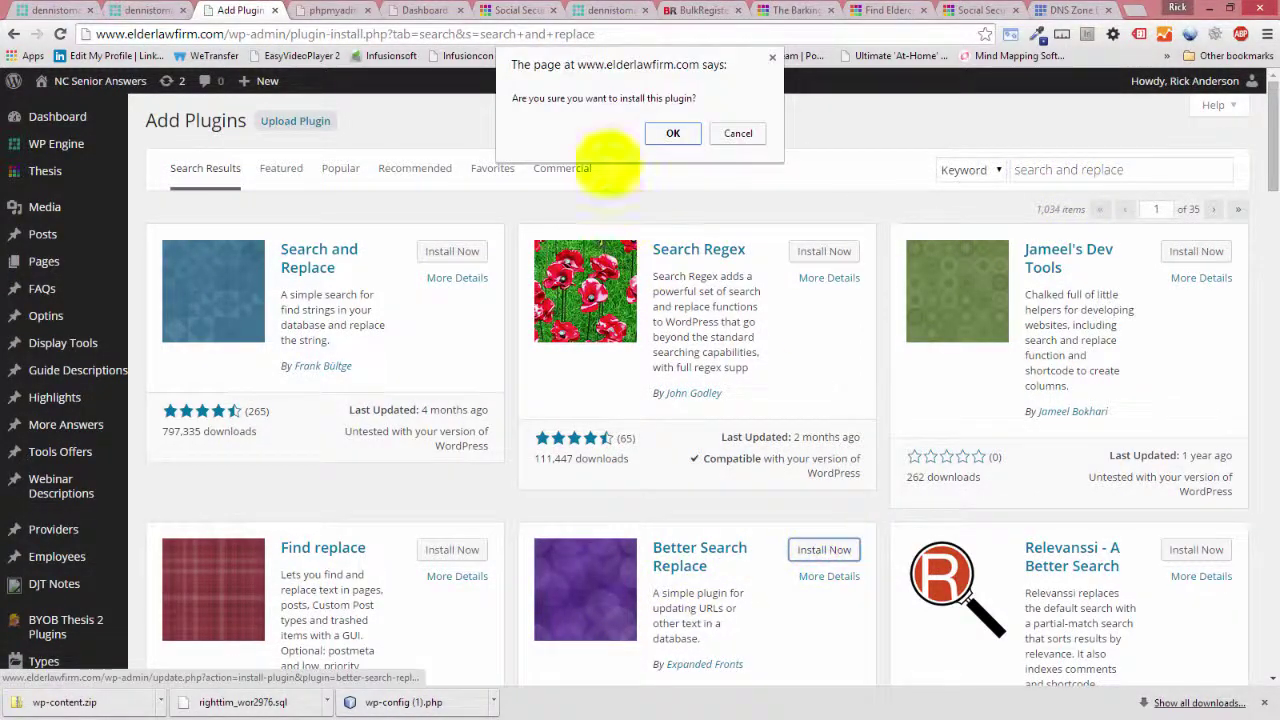
pyautogui.click(670, 133)
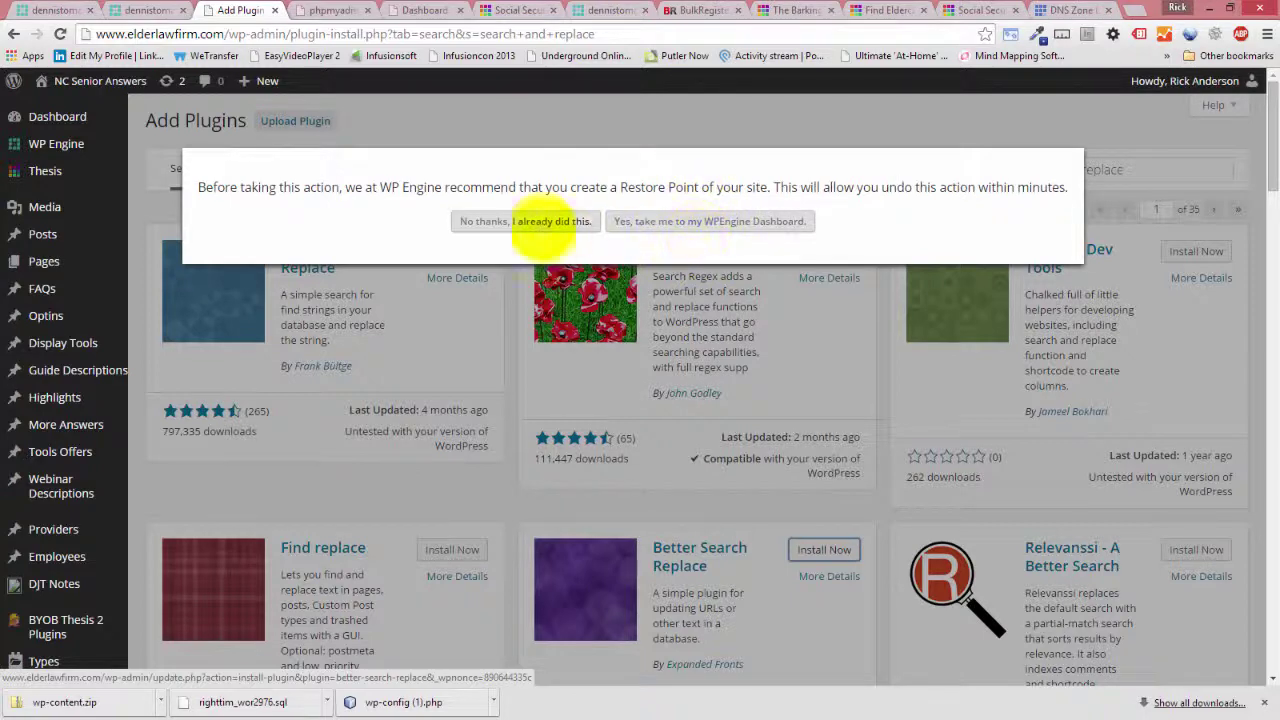
pyautogui.click(531, 222)
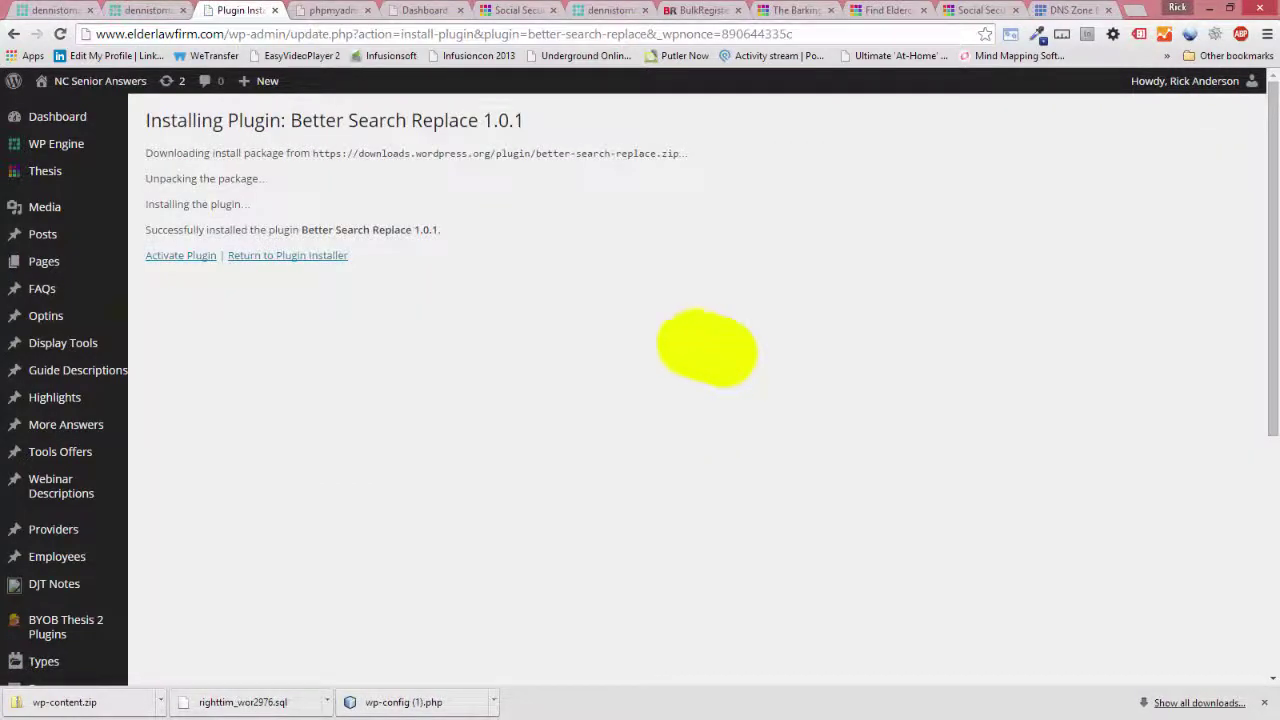
pyautogui.click(180, 256)
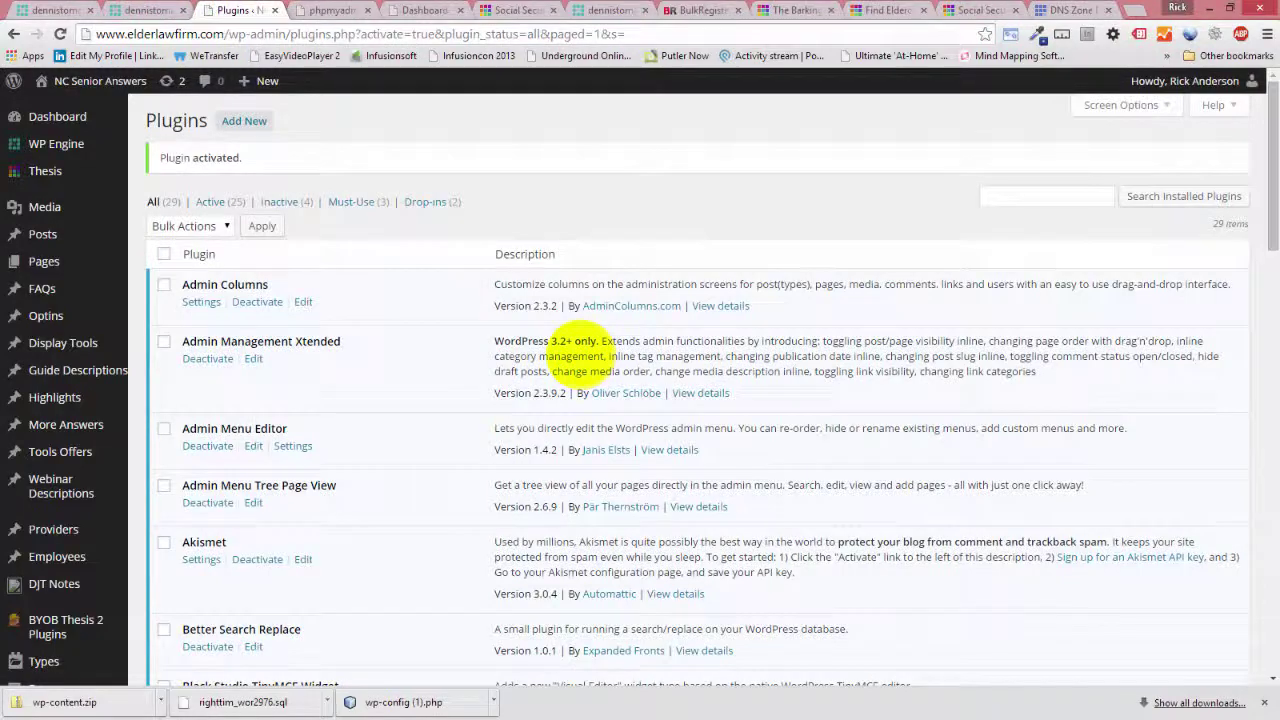
# - Find Better Search Replace among the installed plugins and open its search and replace tool
pyautogui.scroll(-4, 472, 358)
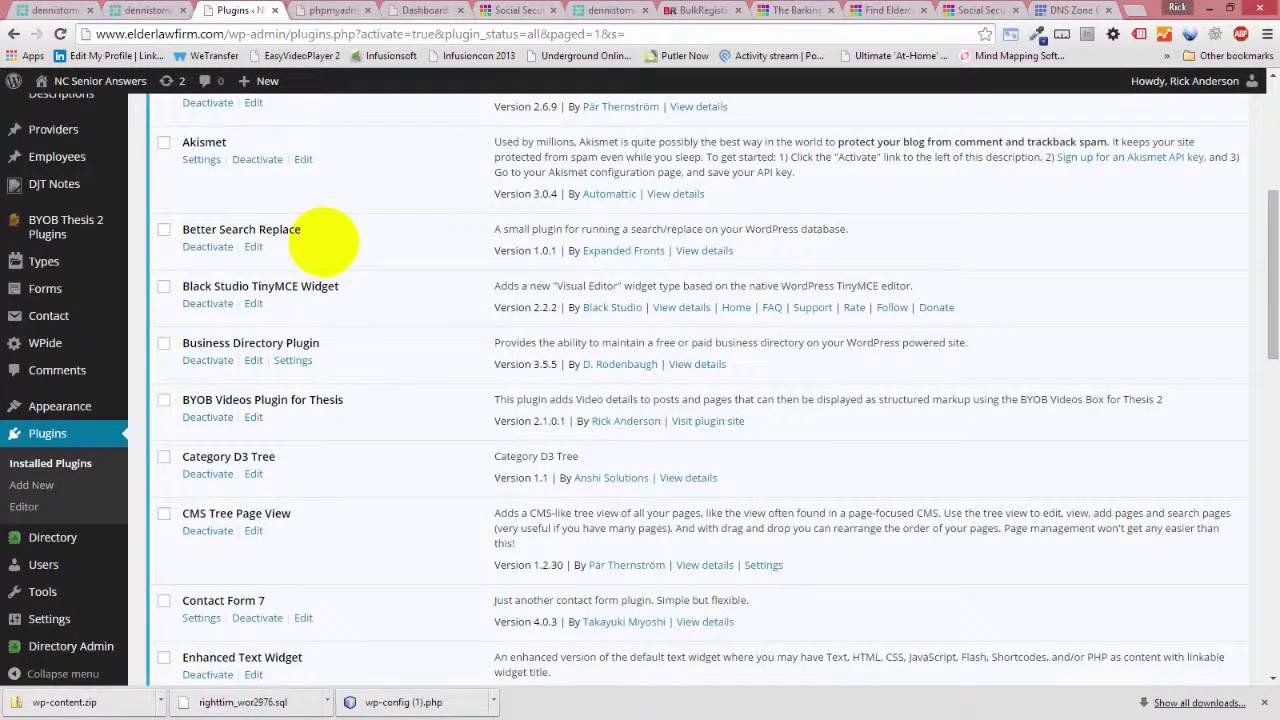
pyautogui.scroll(-2, 322, 240)
pyautogui.moveTo(45, 553)
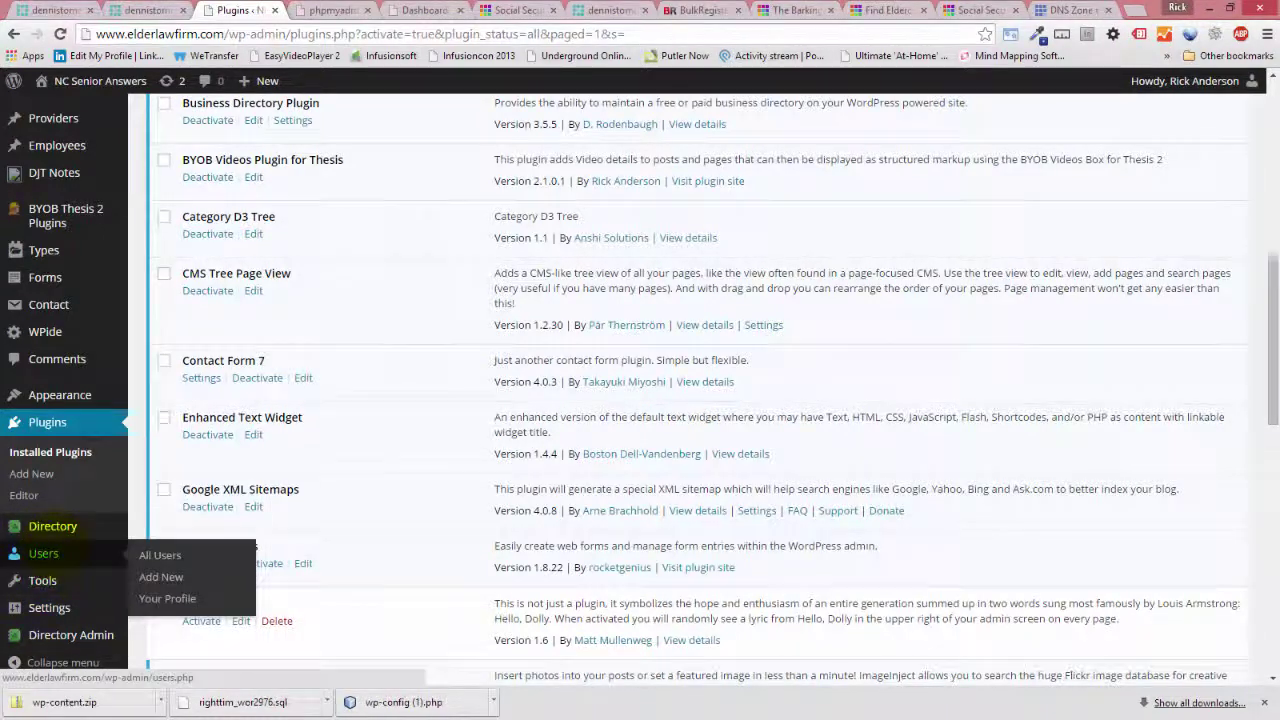
pyautogui.moveTo(42, 580)
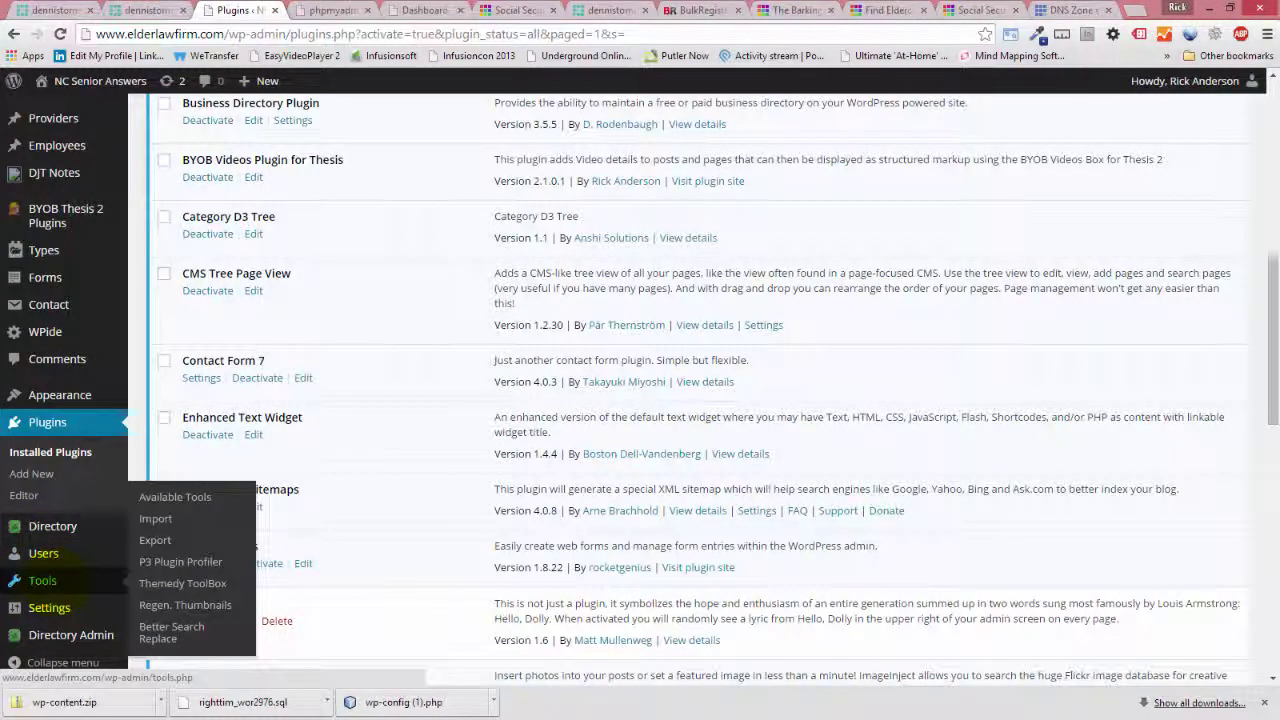
pyautogui.click(186, 622)
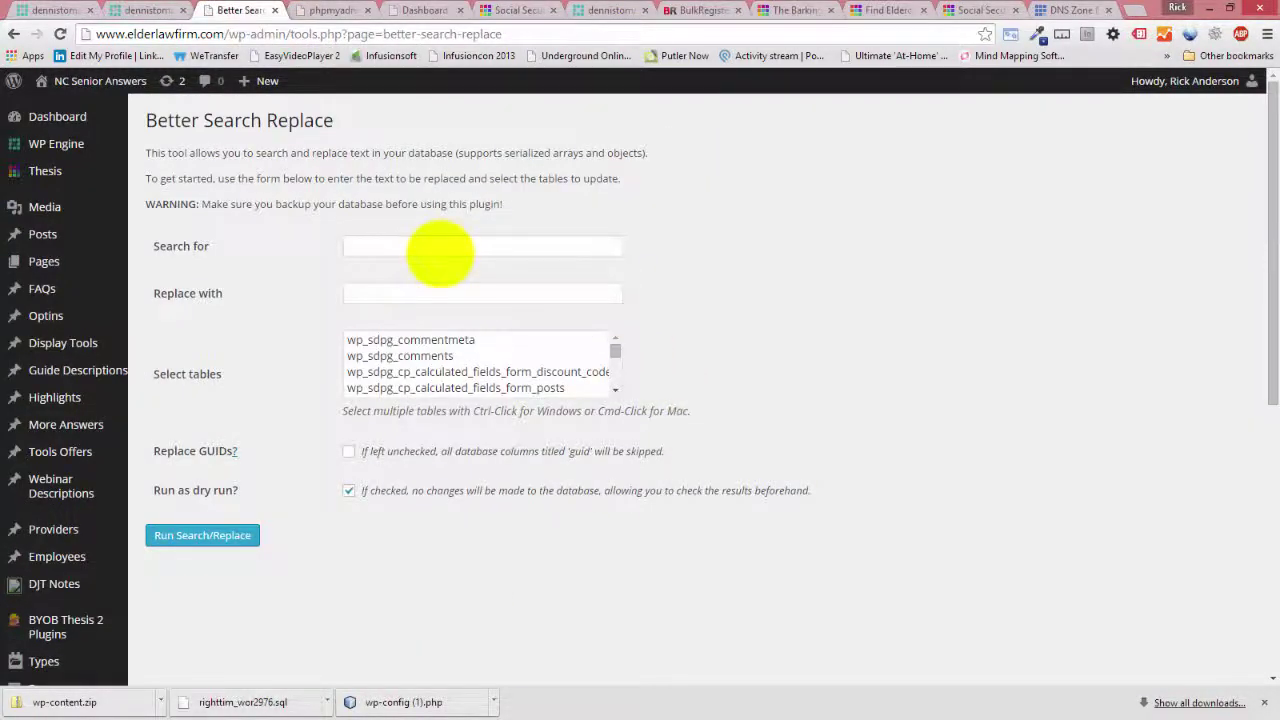
pyautogui.click(423, 246)
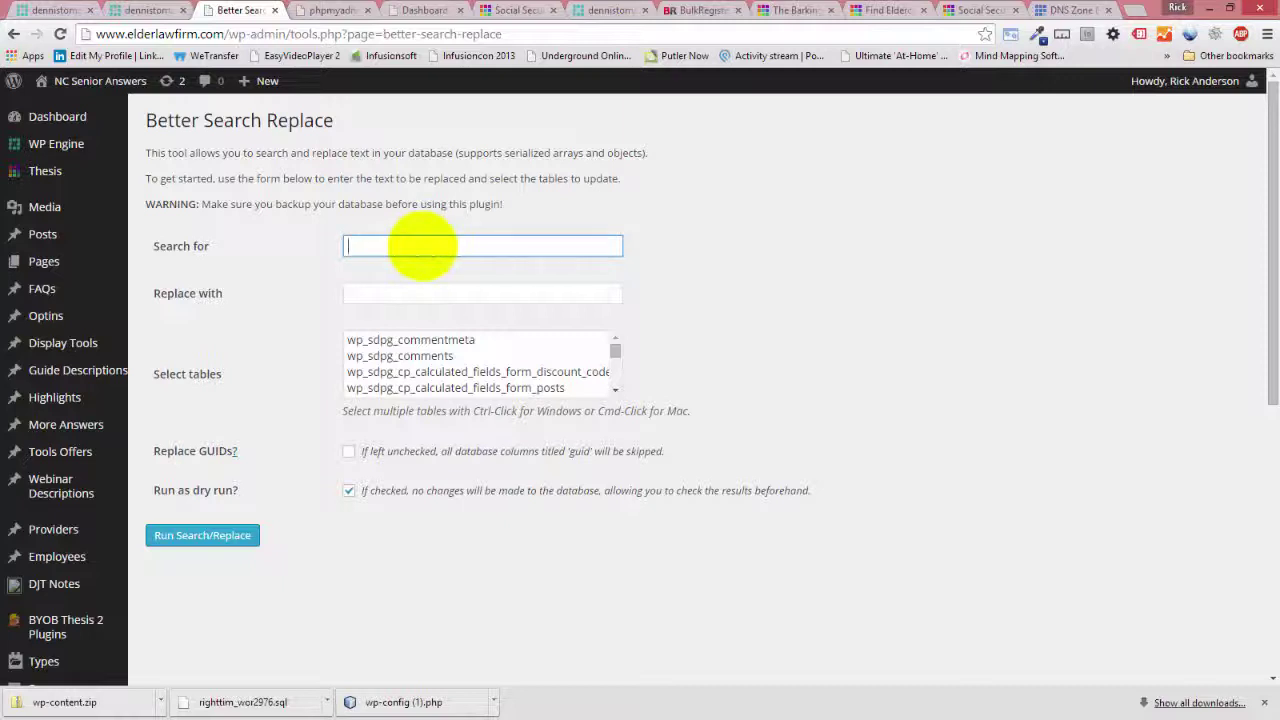
pyautogui.write('/')
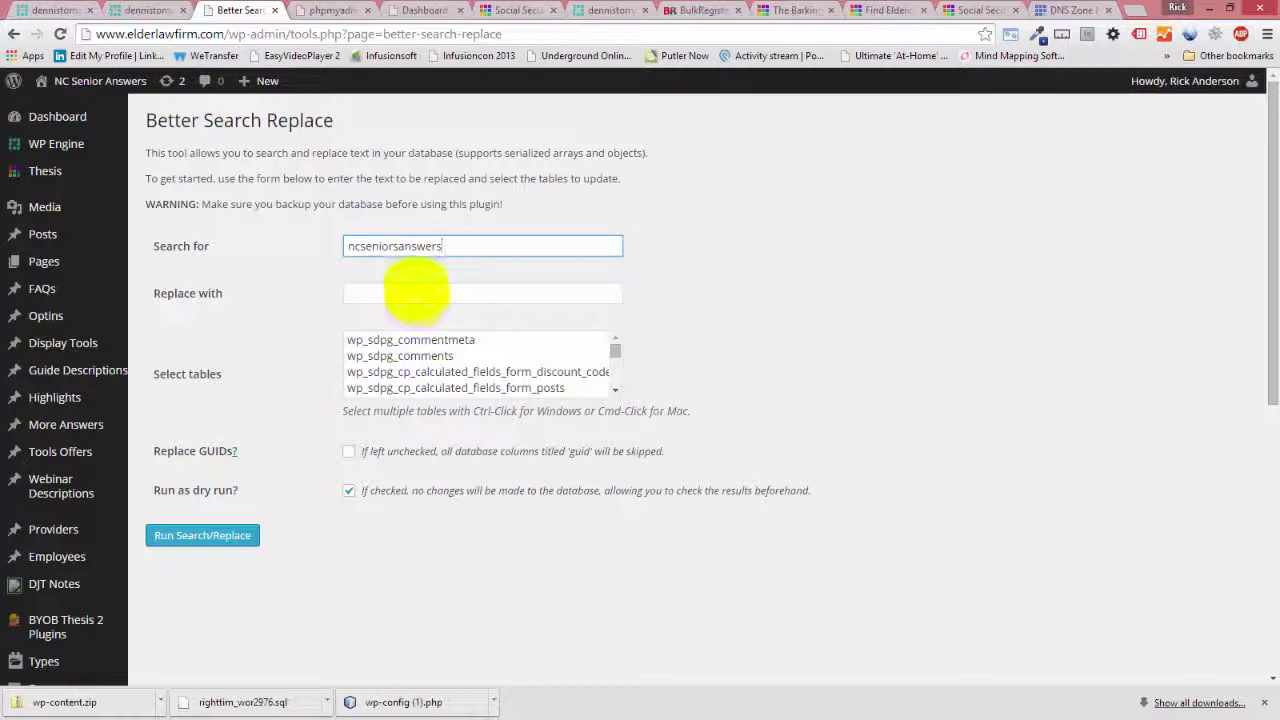
pyautogui.click(415, 292)
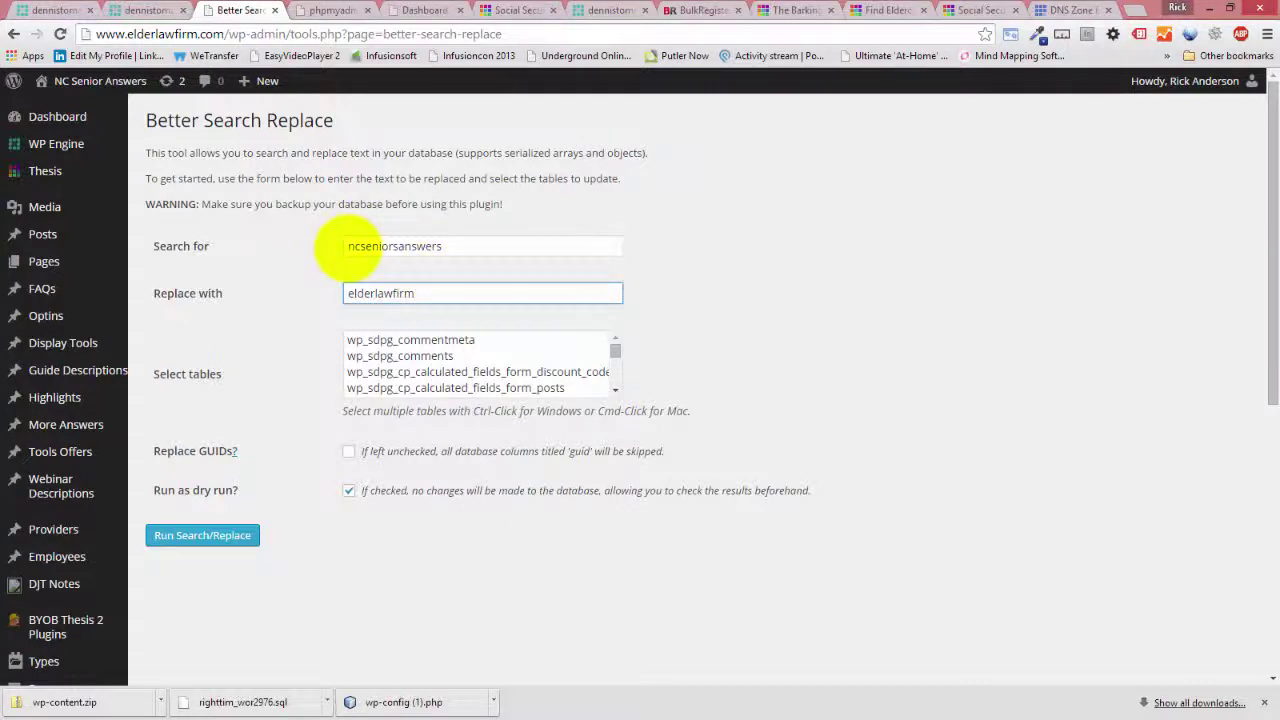
pyautogui.click(349, 245)
pyautogui.write('www.')
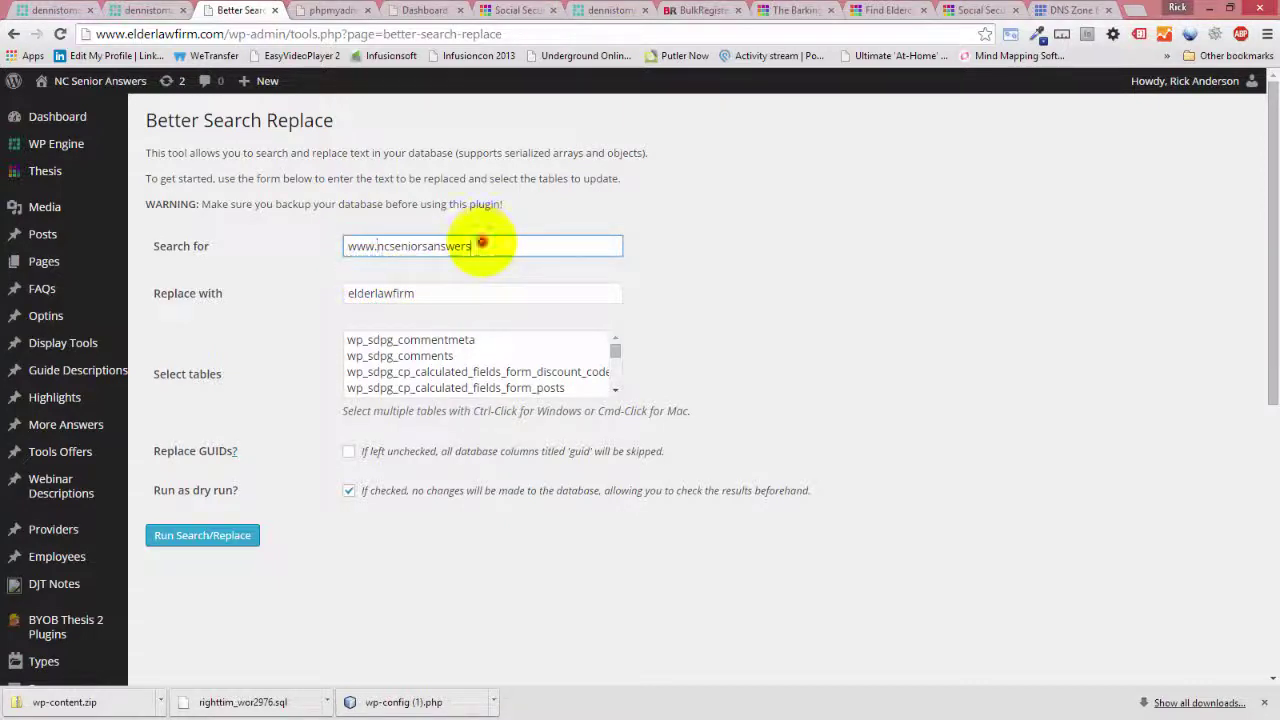
pyautogui.write('.com')
pyautogui.click(346, 294)
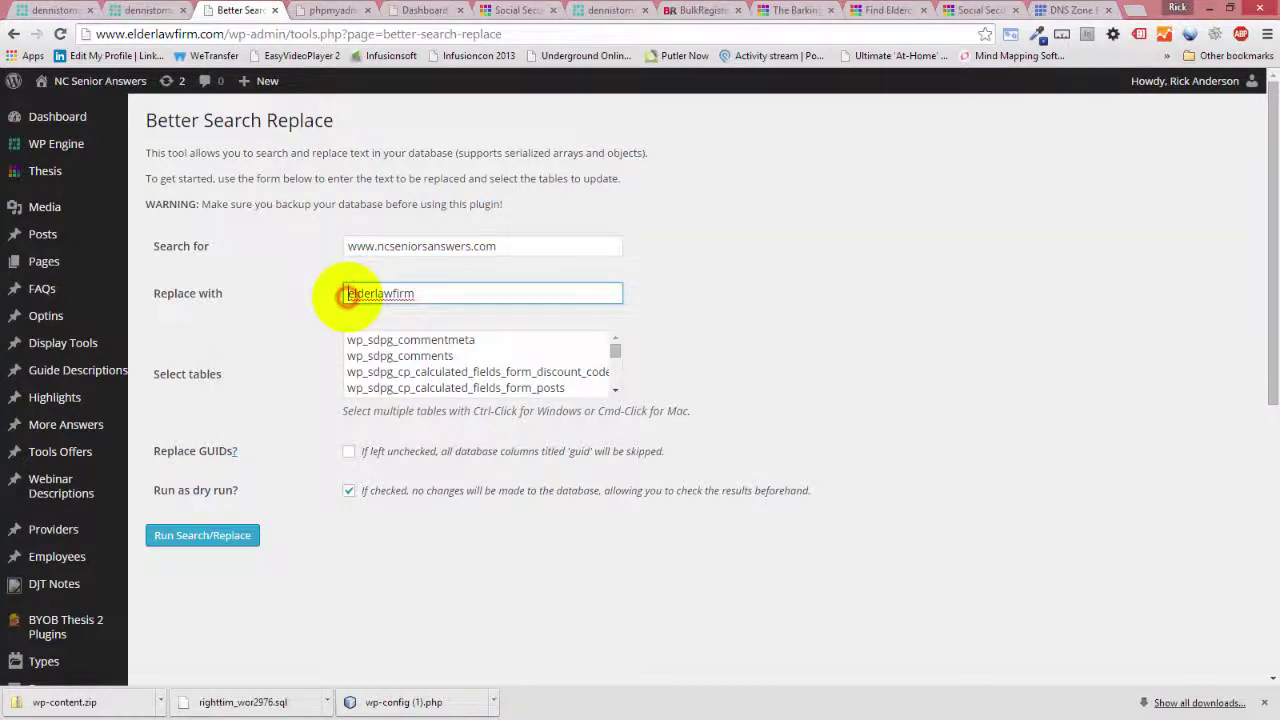
pyautogui.write('www.')
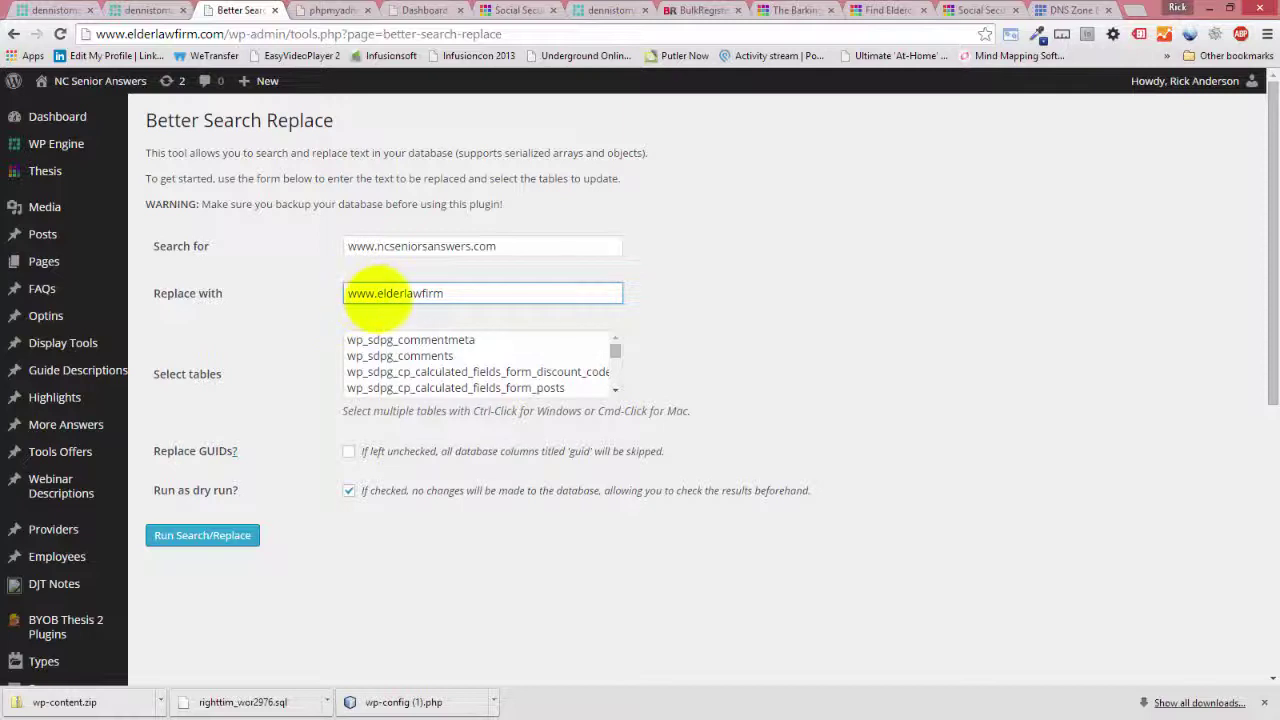
pyautogui.click(478, 289)
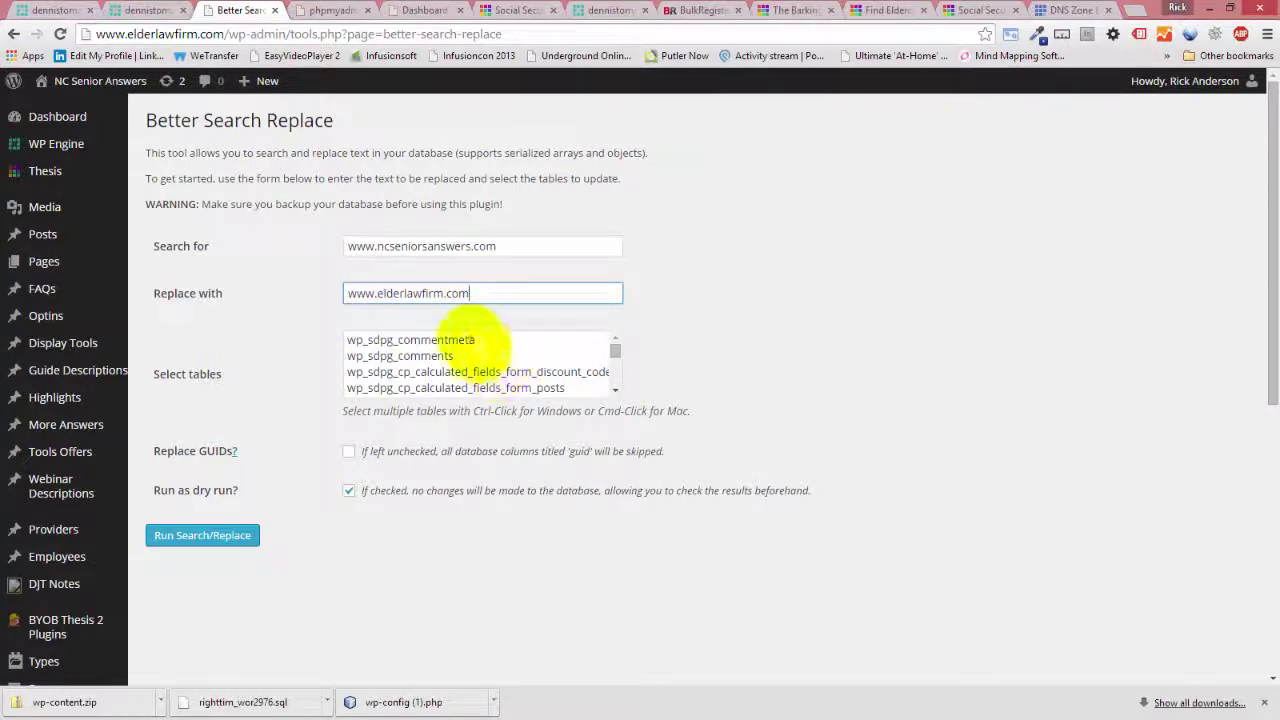
# - Select all database tables from wp_sdpg_commentmeta to wp_sdpg_wpbdp_submit_state and execute the search and replace as a dry run
pyautogui.click(490, 340)
pyautogui.moveTo(614, 349); pyautogui.dragTo(614, 376)
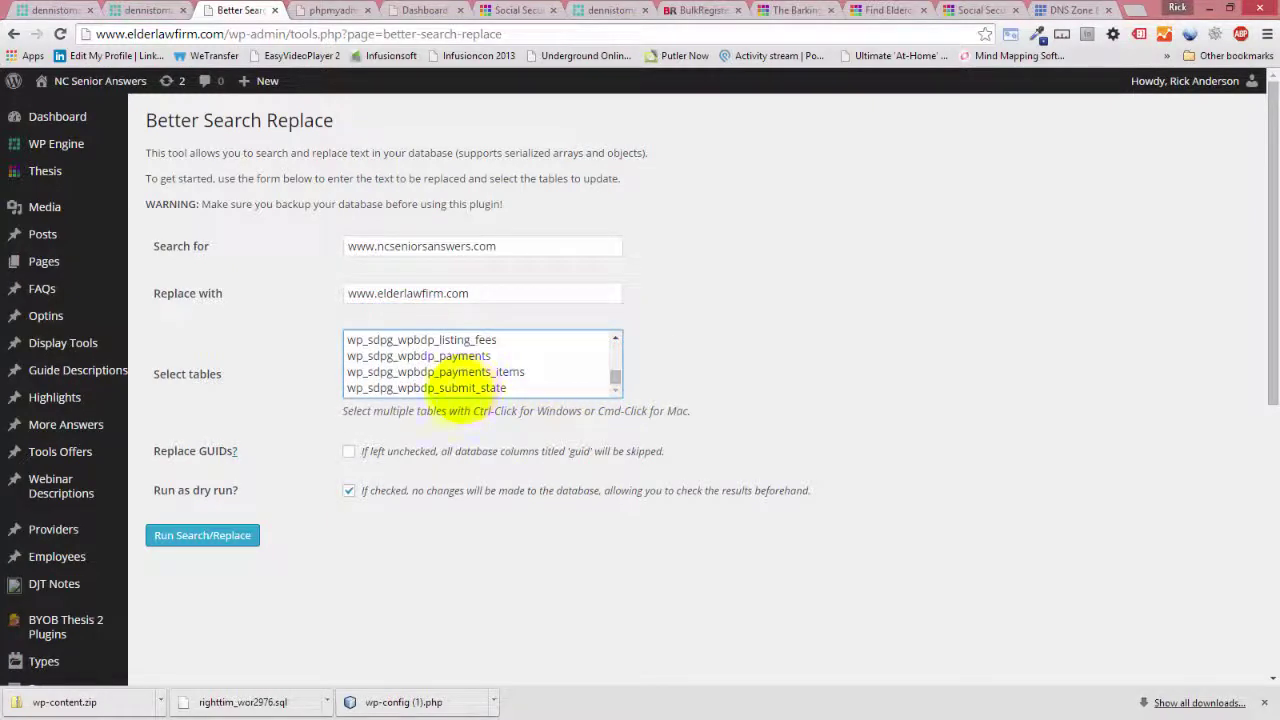
pyautogui.keyDown('shift'); pyautogui.click(460, 388); pyautogui.keyUp('shift')
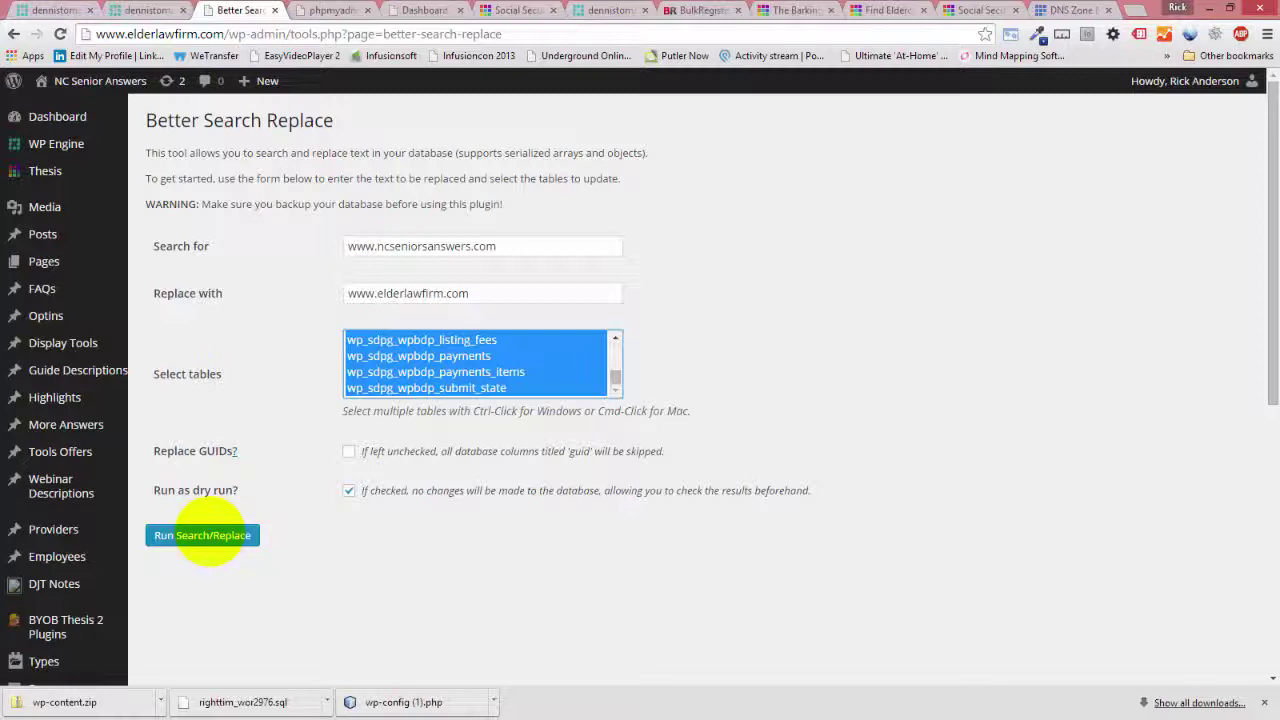
pyautogui.click(205, 536)
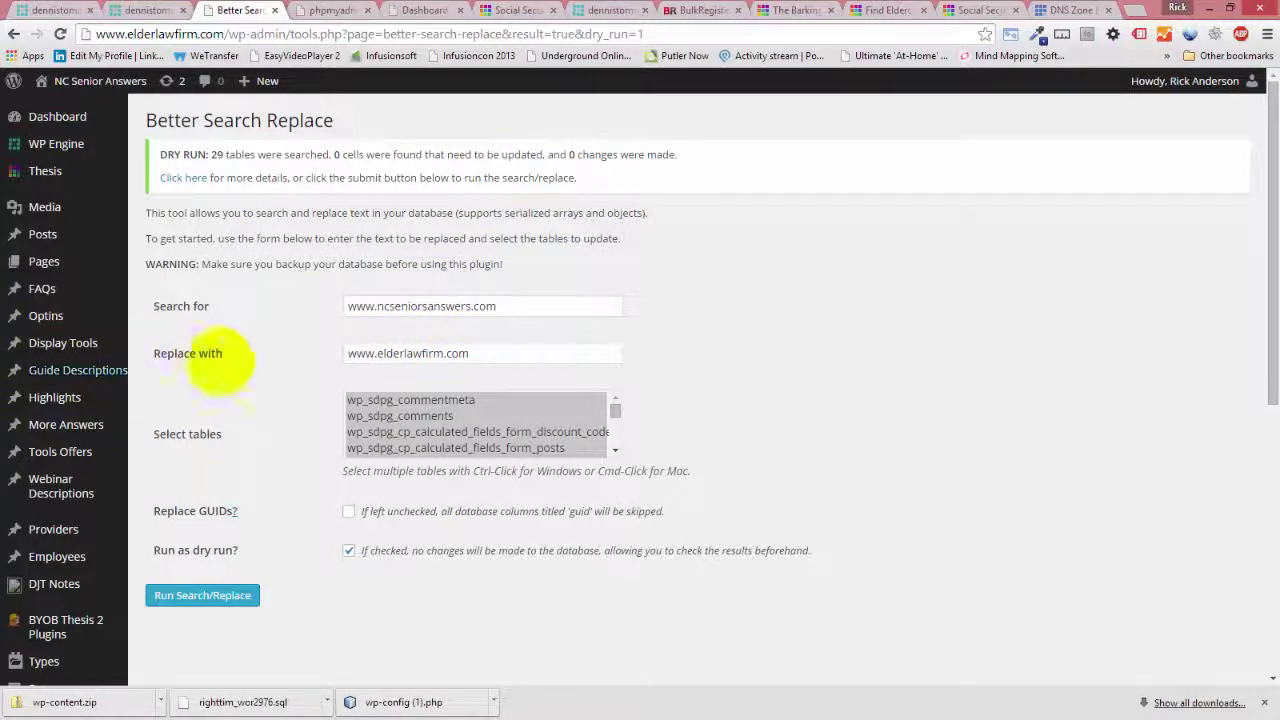
pyautogui.click(425, 306)
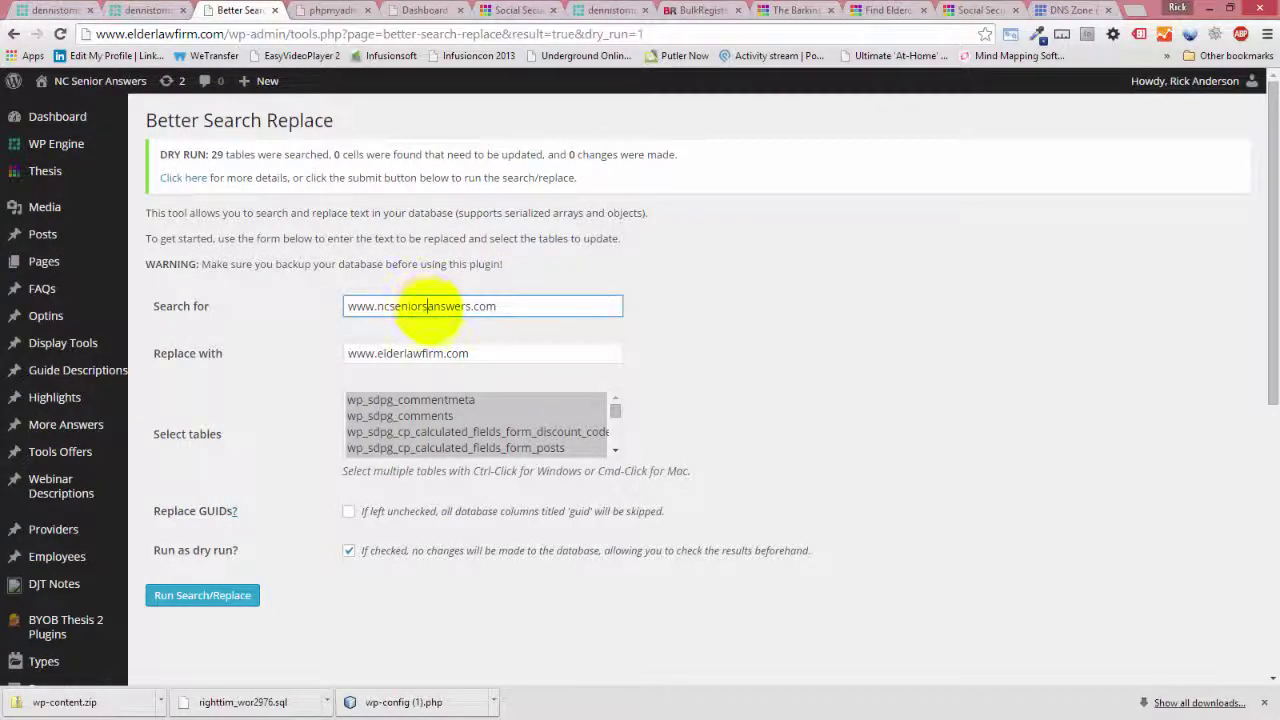
pyautogui.press('BackSpace')
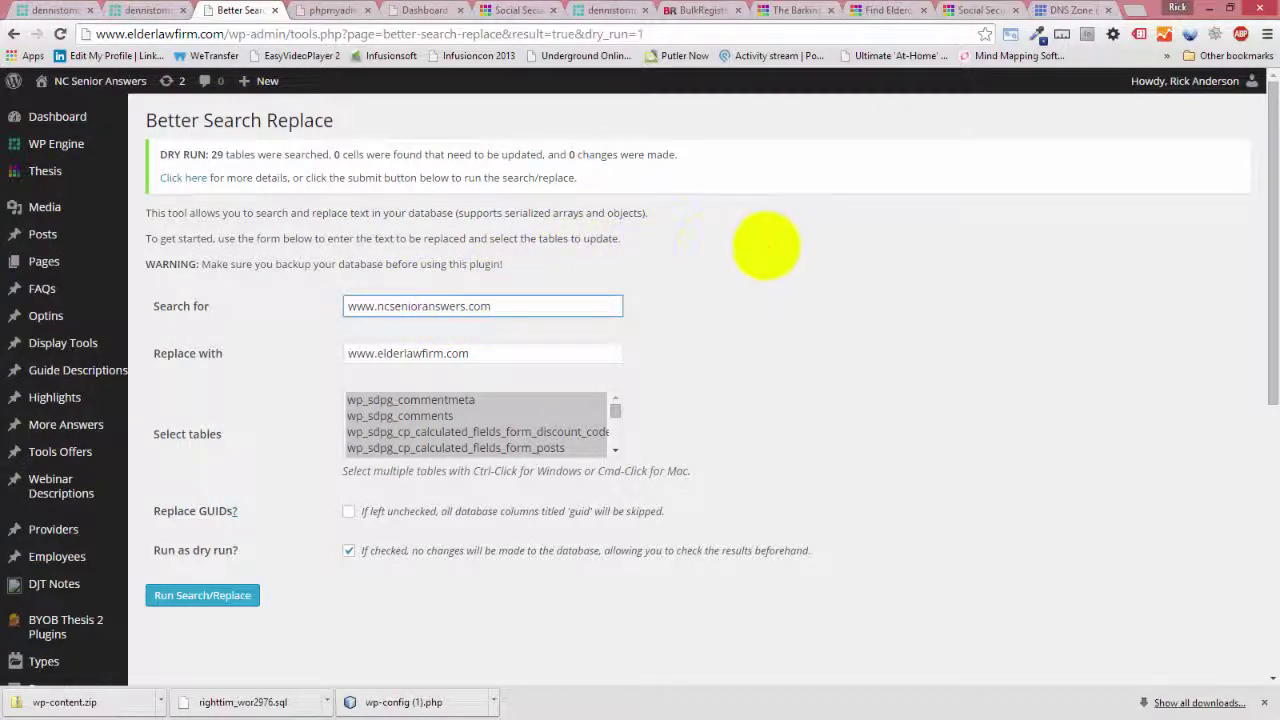
pyautogui.click(777, 257)
pyautogui.click(215, 595)
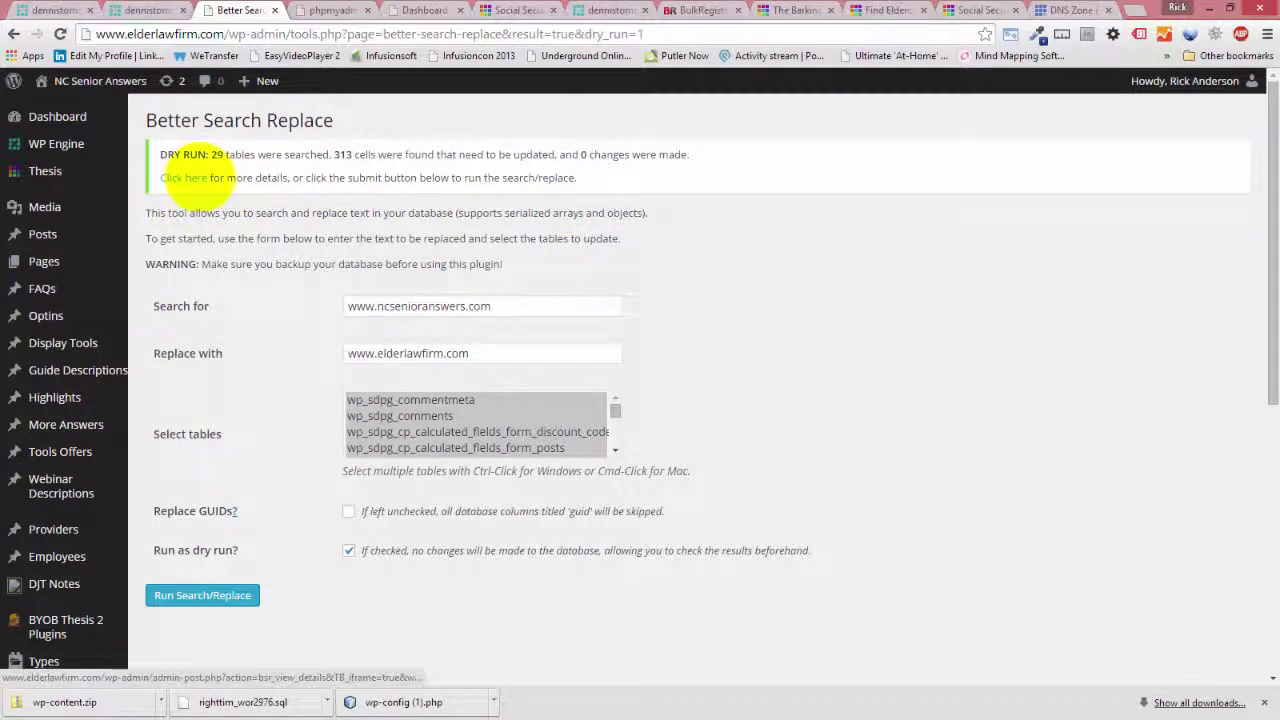
# - Review the dry run details for the affected database tables, then close them
pyautogui.click(194, 177)
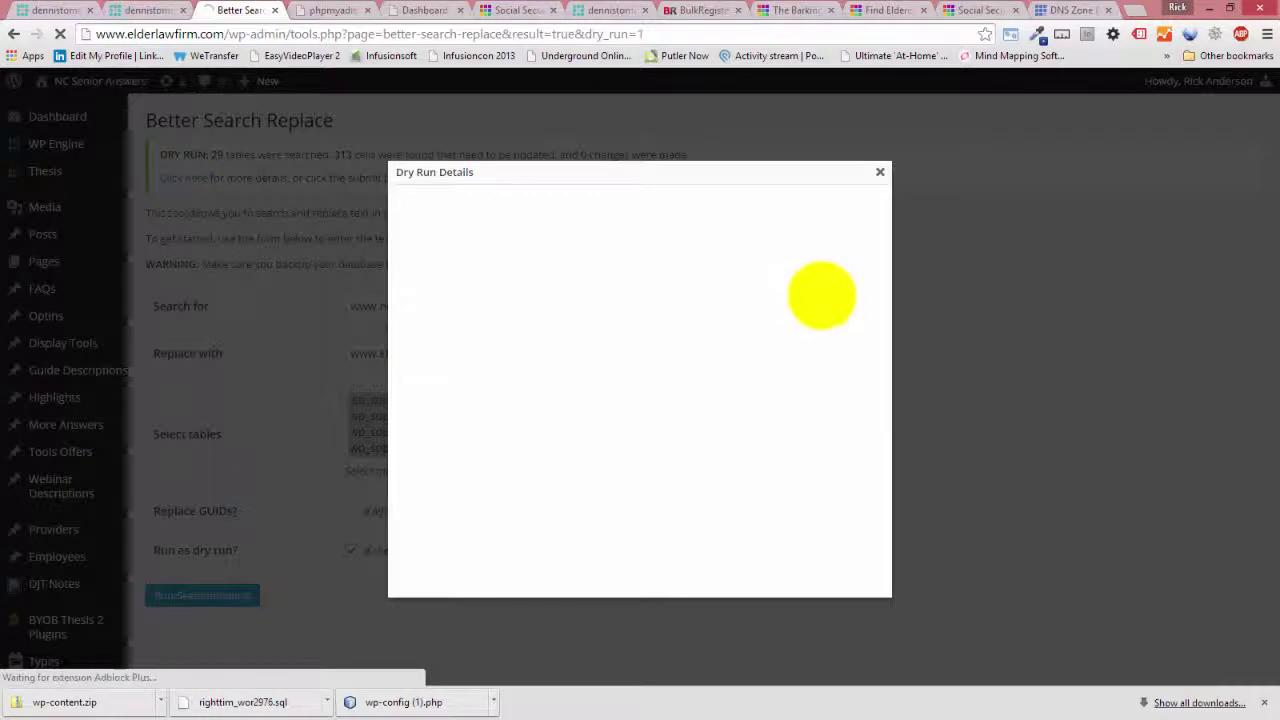
pyautogui.moveTo(880, 249); pyautogui.dragTo(888, 330)
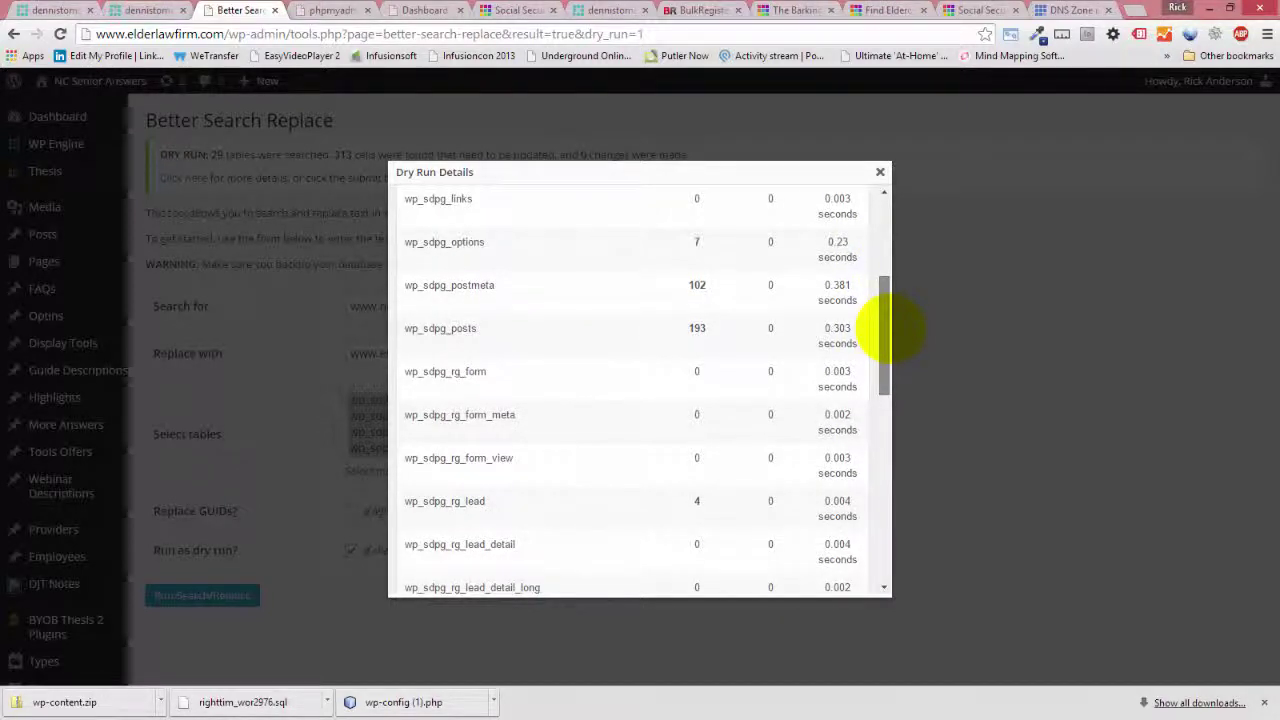
pyautogui.moveTo(887, 327)
pyautogui.mouseDown()
pyautogui.moveTo(891, 534)
pyautogui.moveTo(886, 309)
pyautogui.mouseUp()
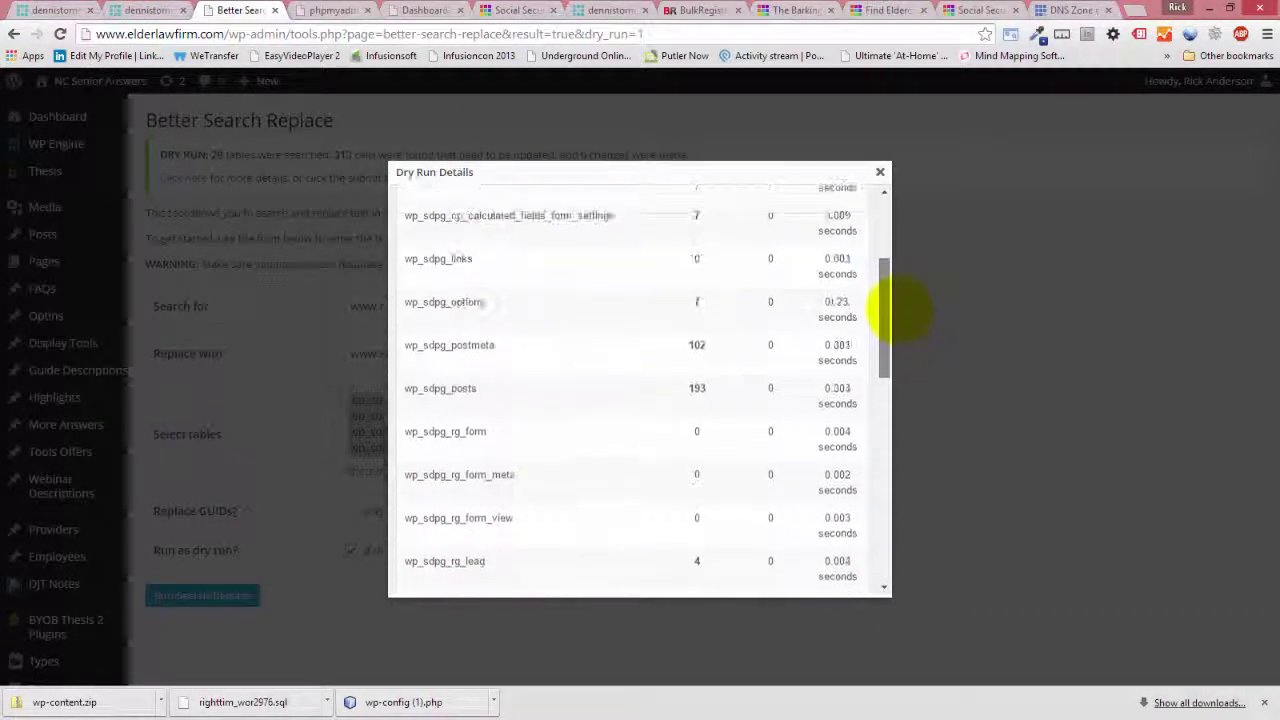
pyautogui.click(880, 172)
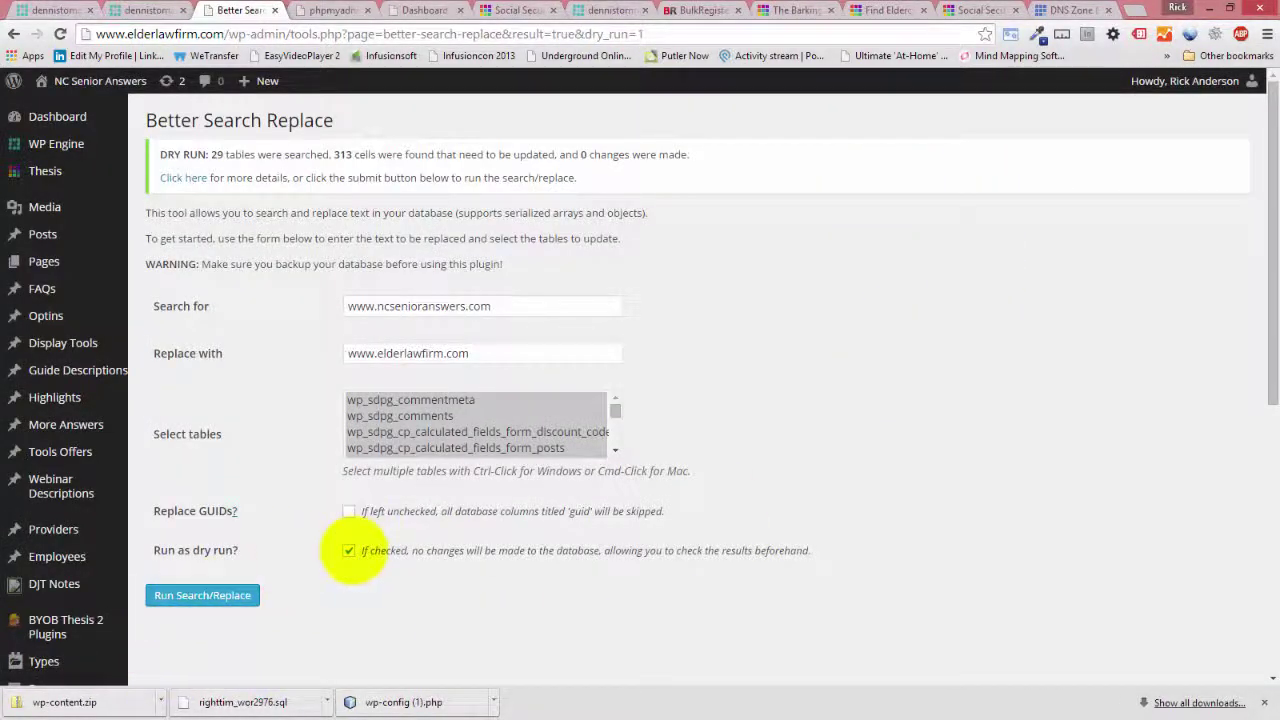
# - Execute the search and replace with dry run turned off, repeat it once, and re-enable the dry run option
pyautogui.click(348, 550)
pyautogui.click(200, 595)
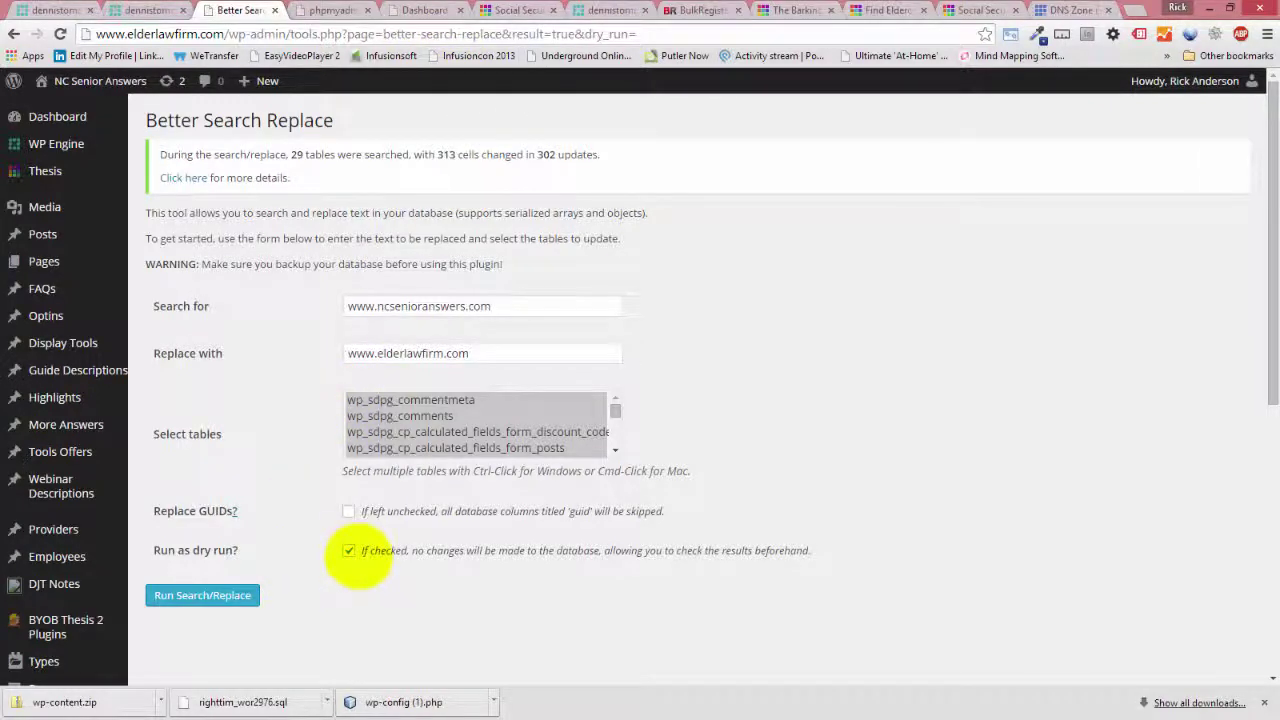
pyautogui.click(349, 550)
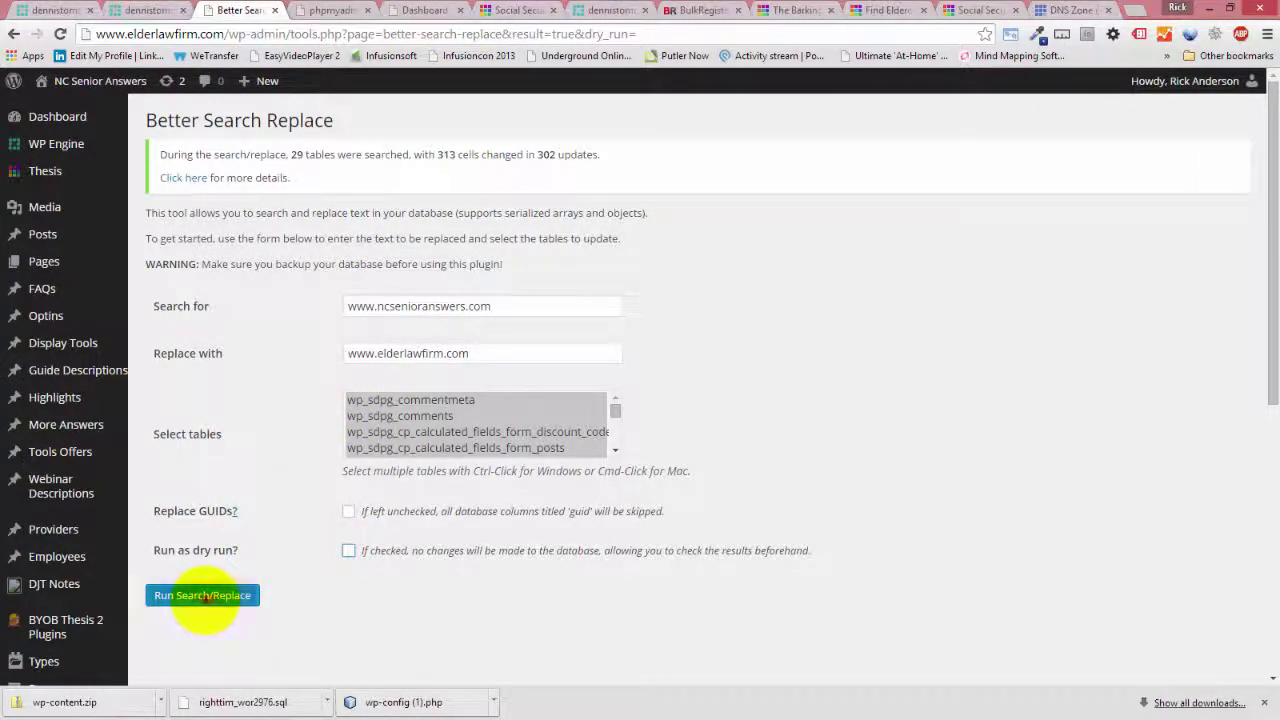
pyautogui.click(203, 597)
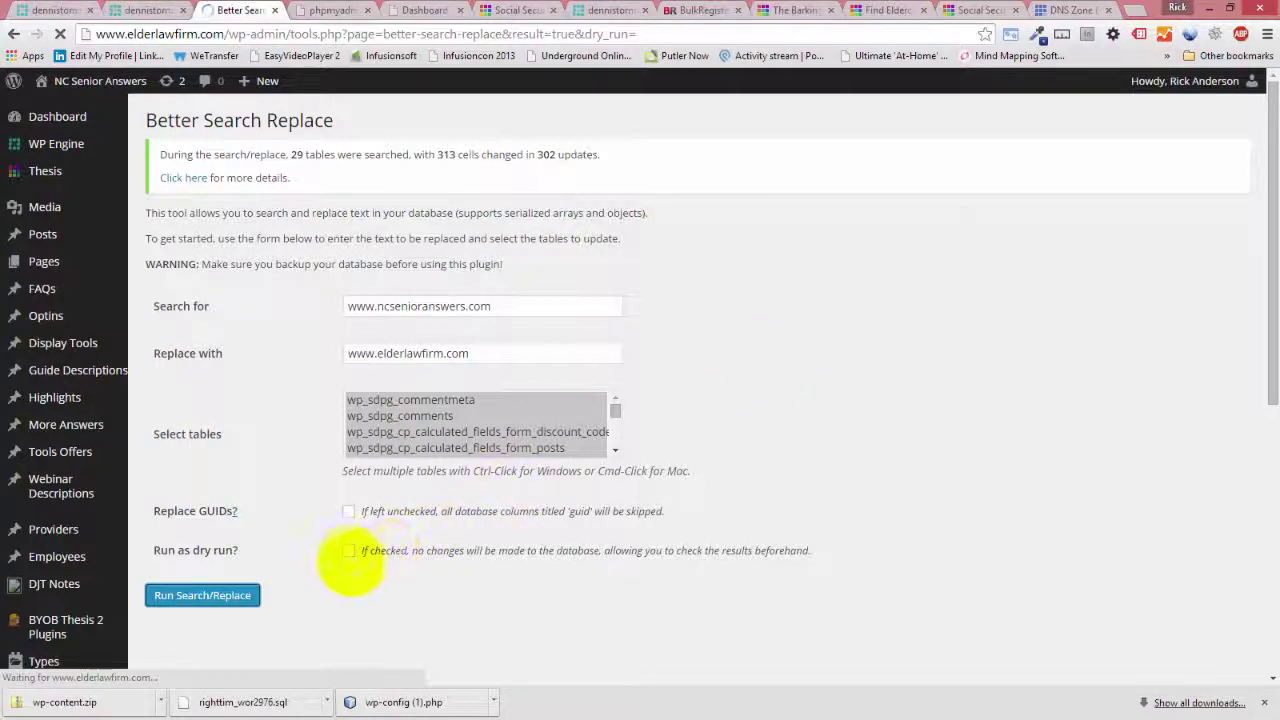
pyautogui.click(349, 551)
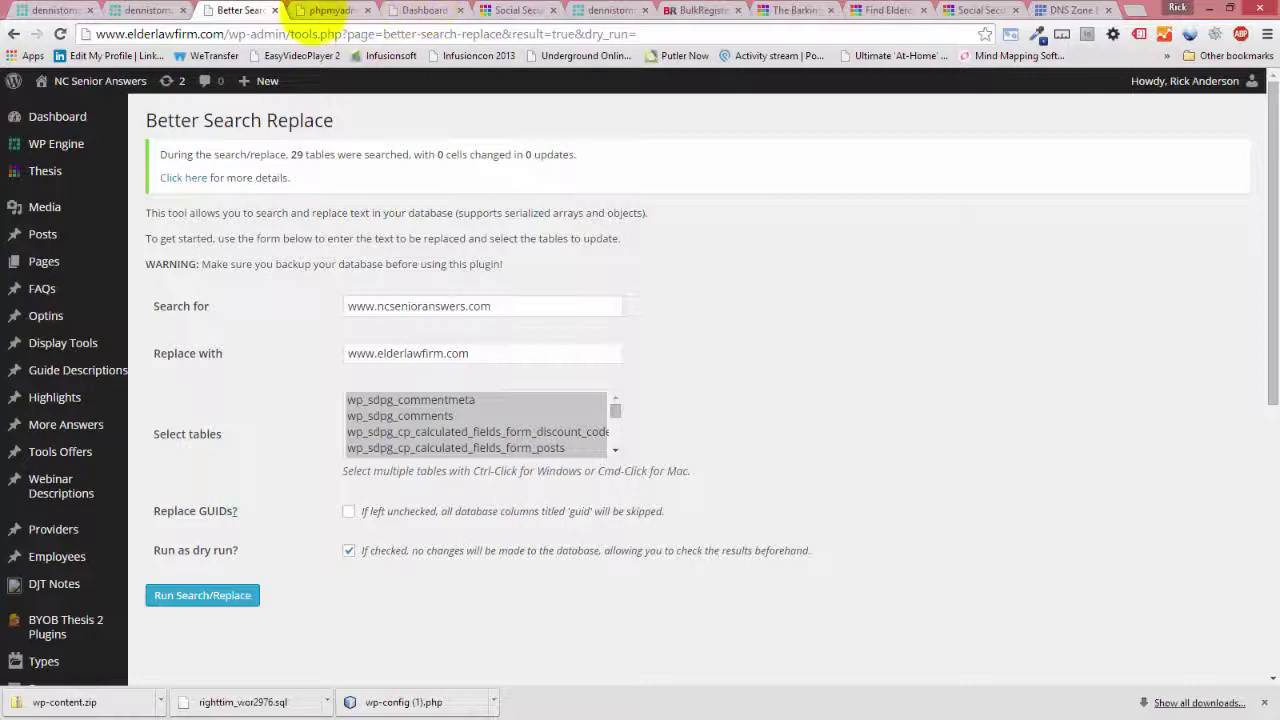
# - Go to the dennistoman.wpengine.com dashboard and request its General Settings page
pyautogui.click(330, 10)
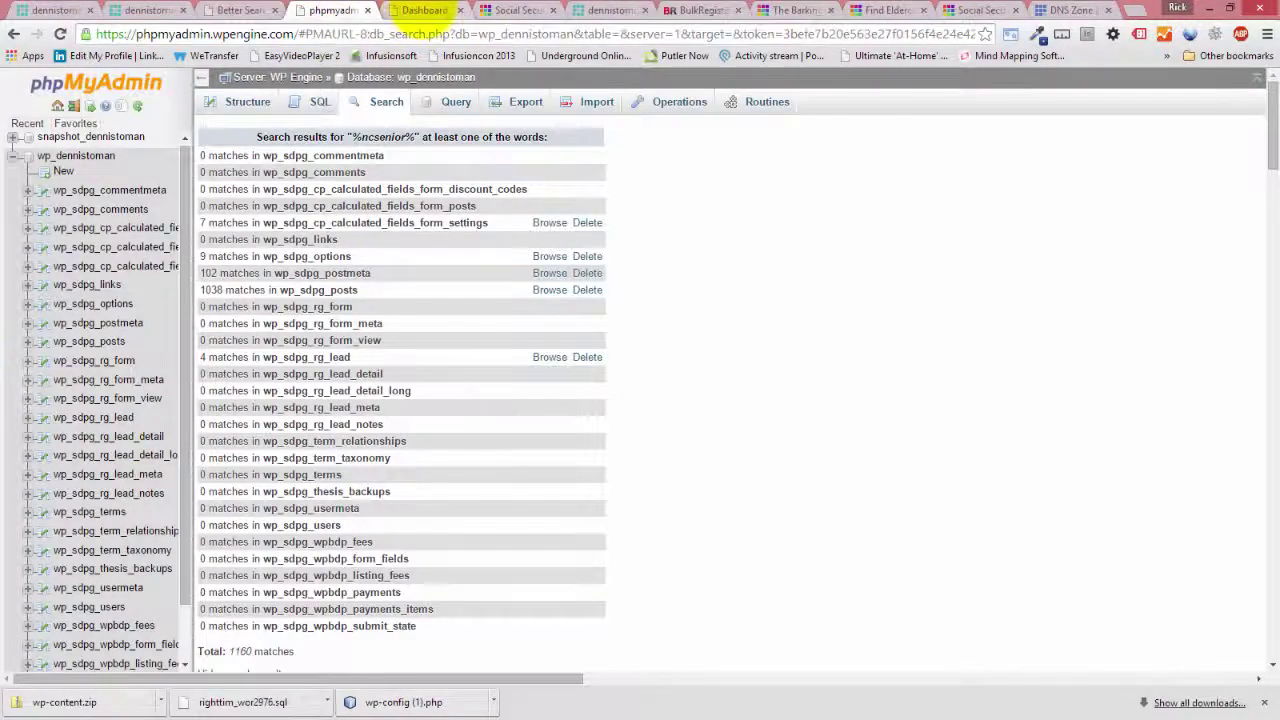
pyautogui.click(424, 11)
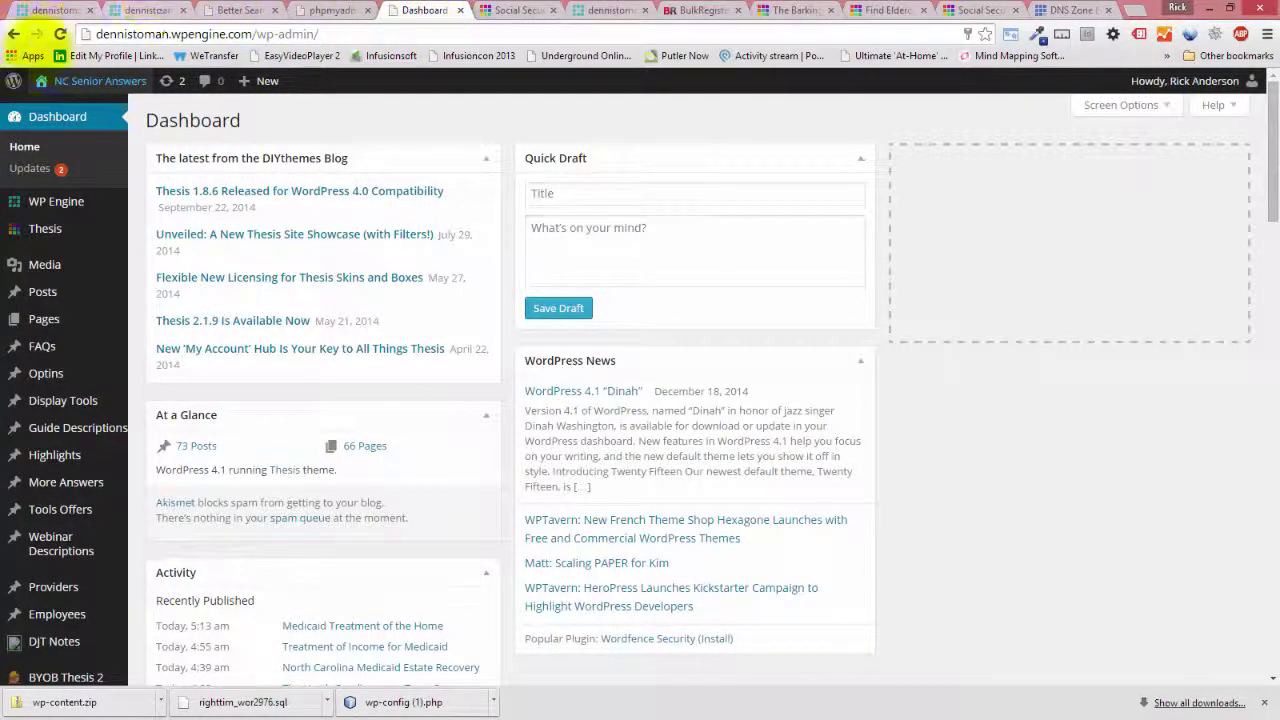
pyautogui.scroll(-5, 60, 420)
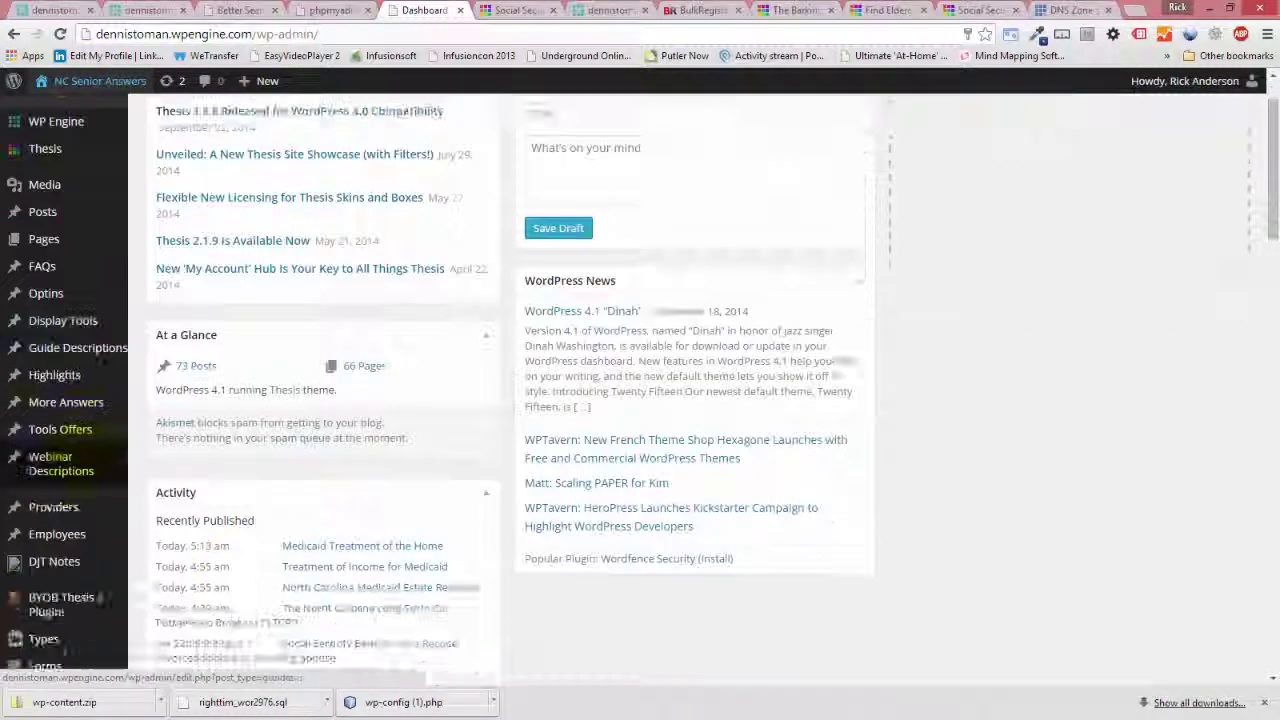
pyautogui.moveTo(60, 472)
pyautogui.scroll(-2, 60, 472)
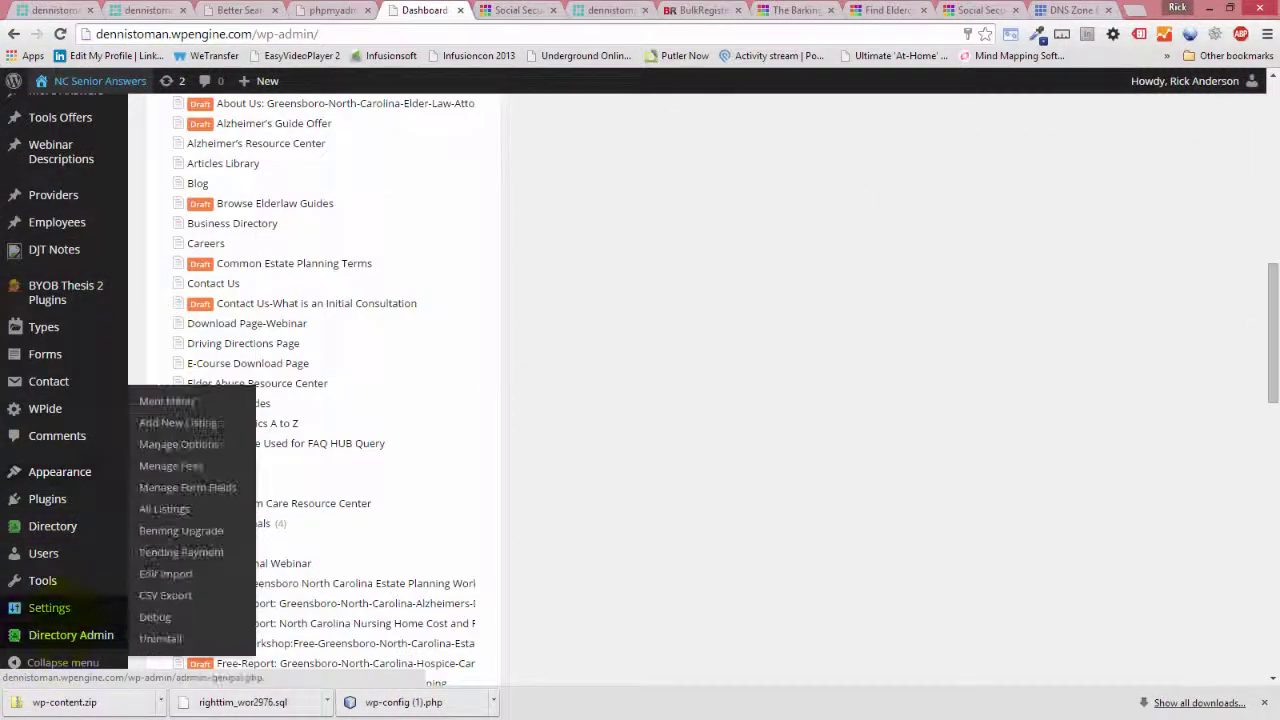
pyautogui.moveTo(49, 607)
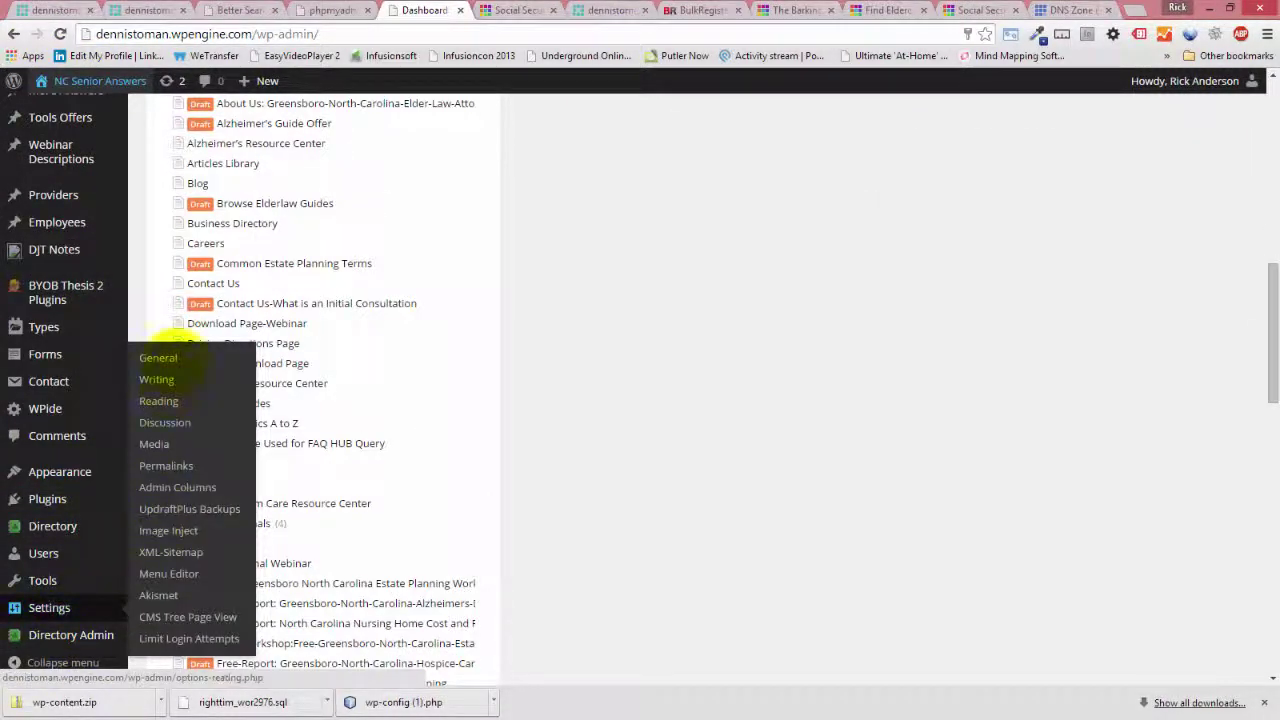
pyautogui.click(162, 360)
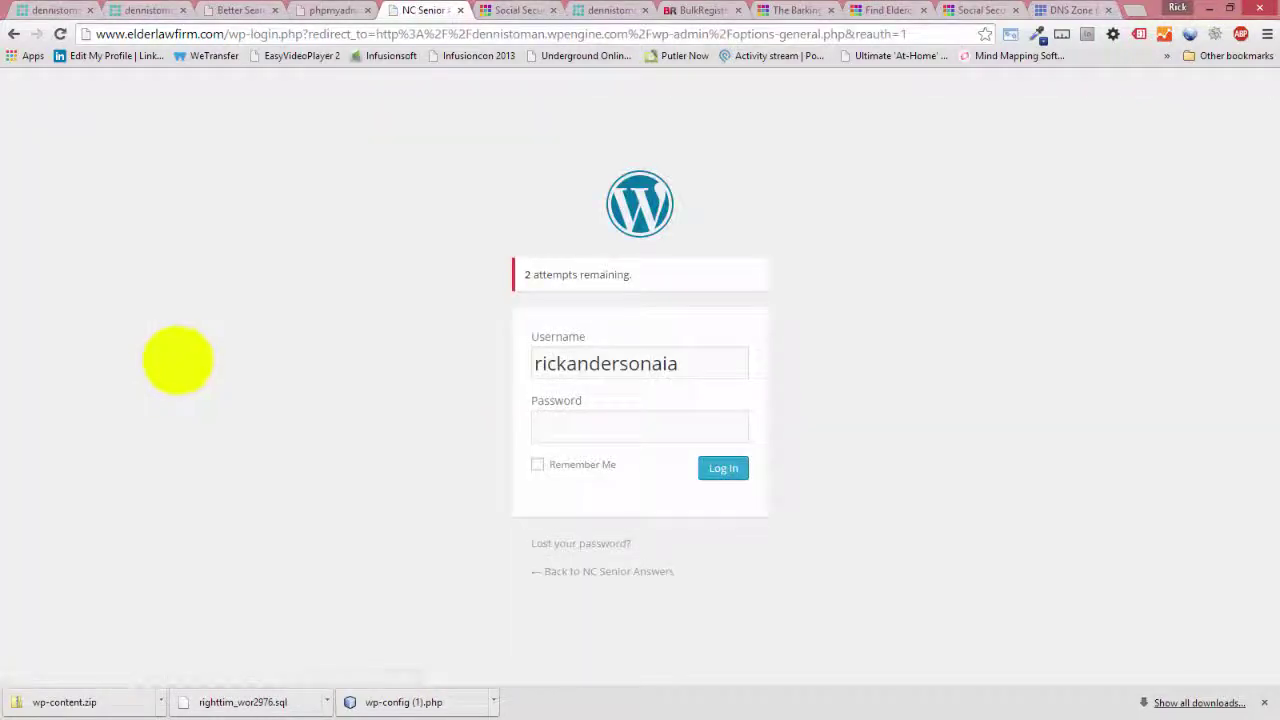
pyautogui.click(591, 430)
pyautogui.click(590, 431)
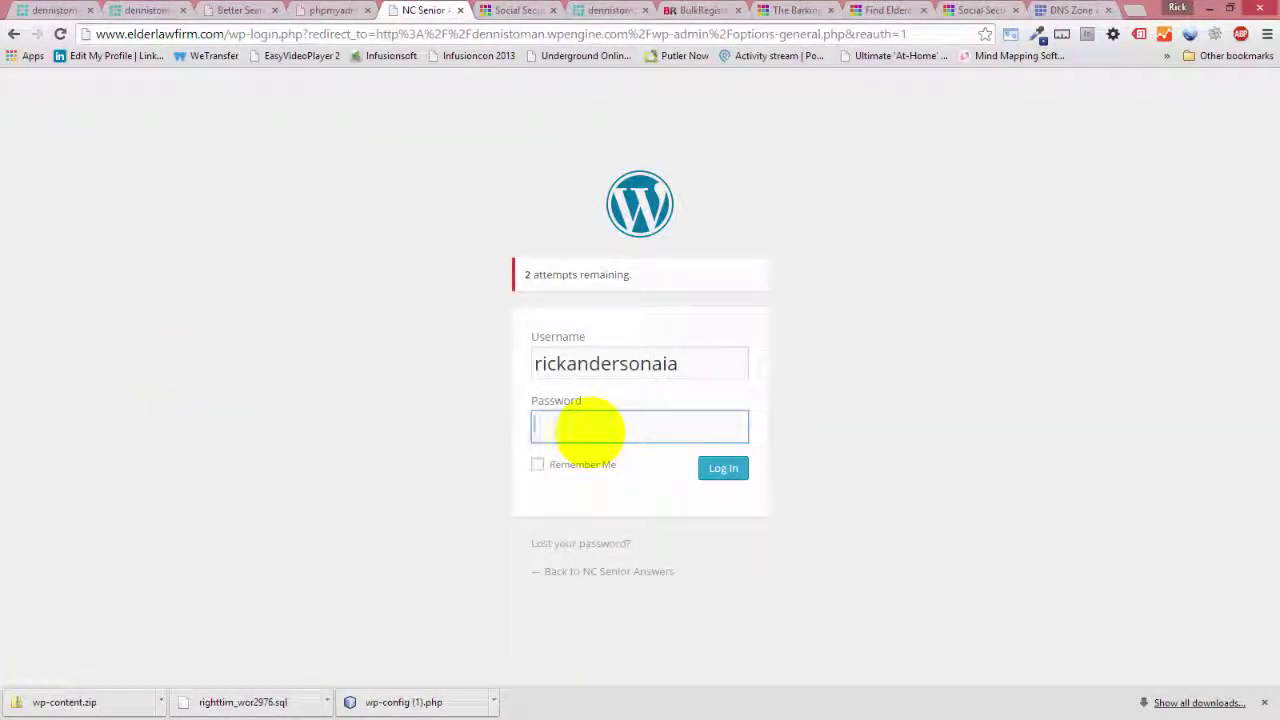
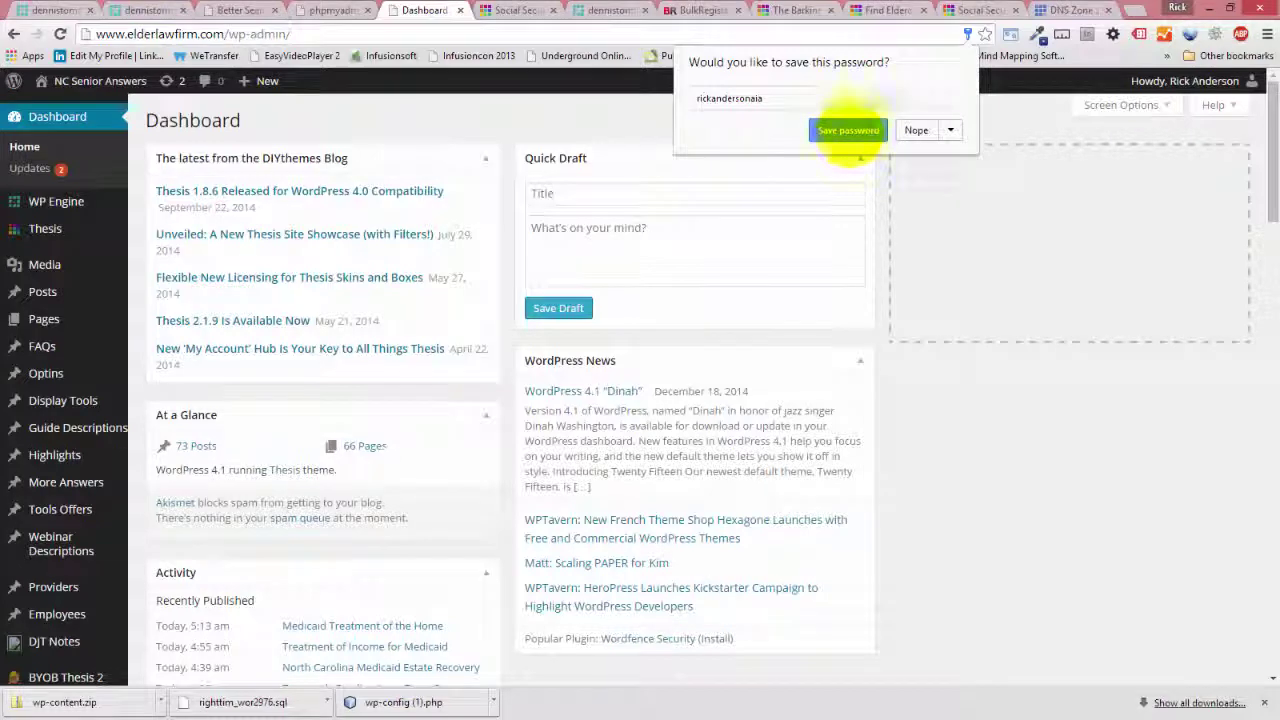
pyautogui.click(848, 130)
pyautogui.scroll(-3, 360, 340)
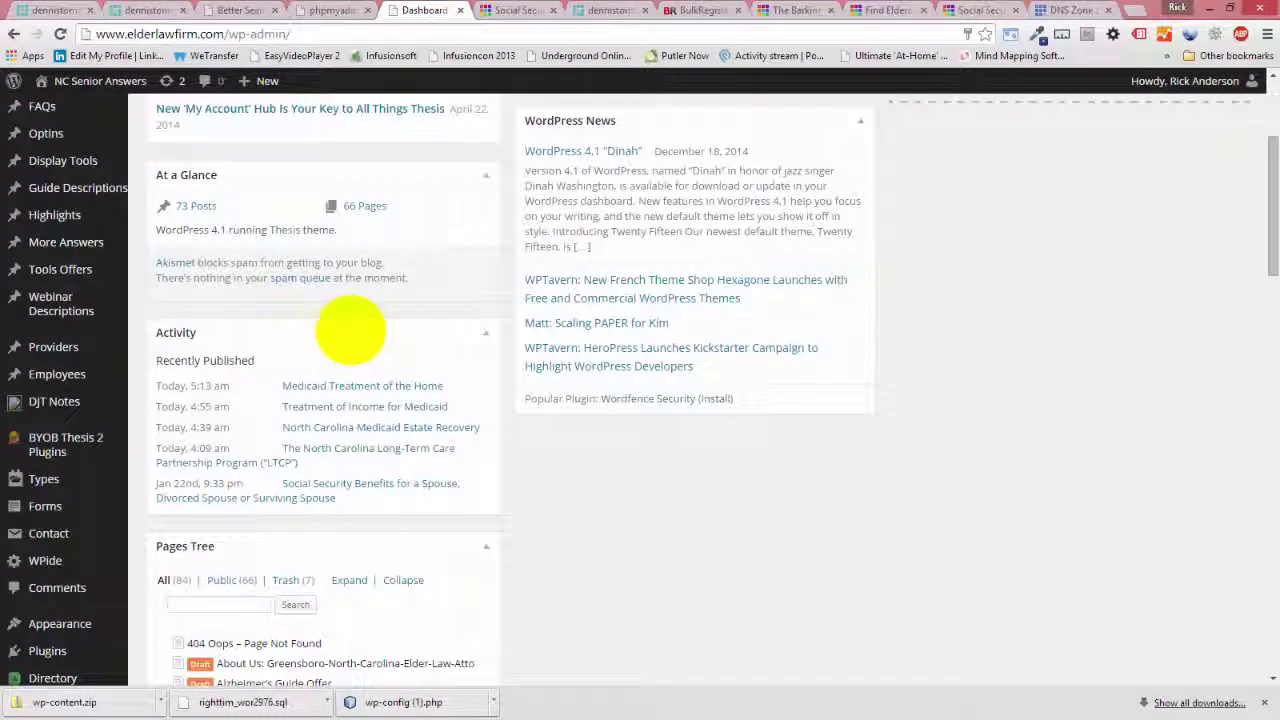
pyautogui.scroll(-2, 350, 330)
pyautogui.scroll(-1, 350, 335)
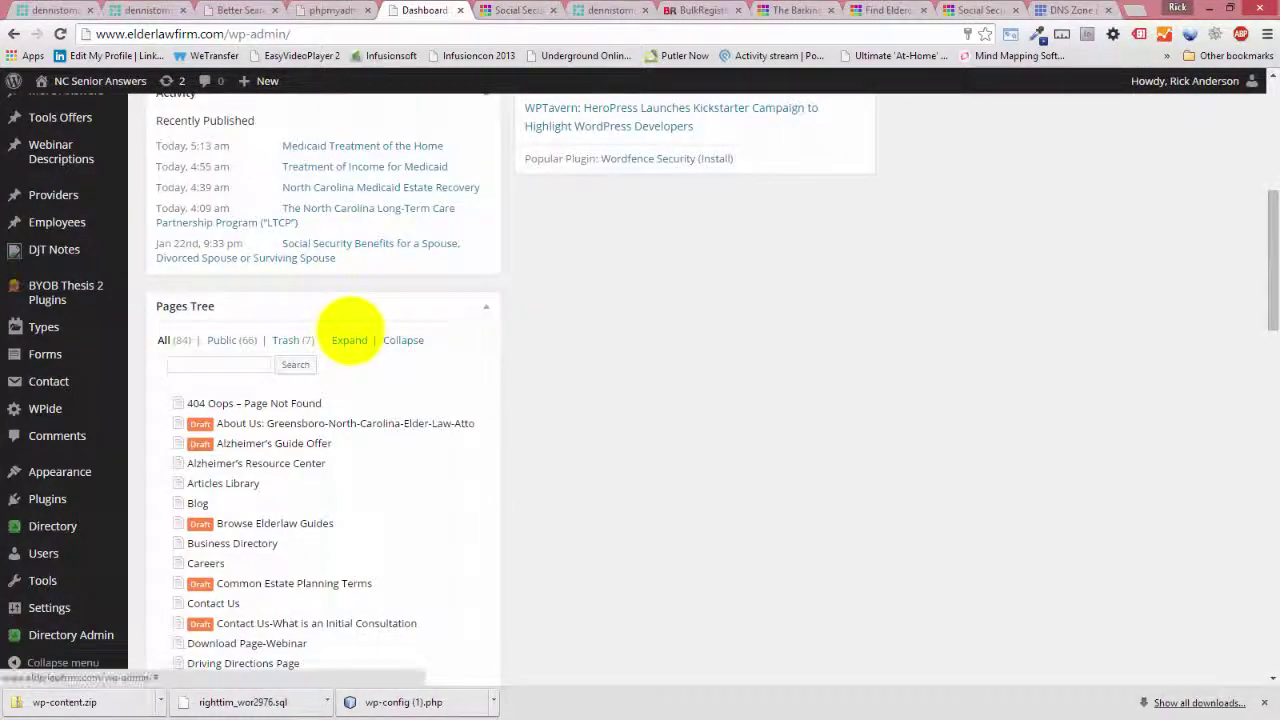
pyautogui.scroll(2, 385, 312)
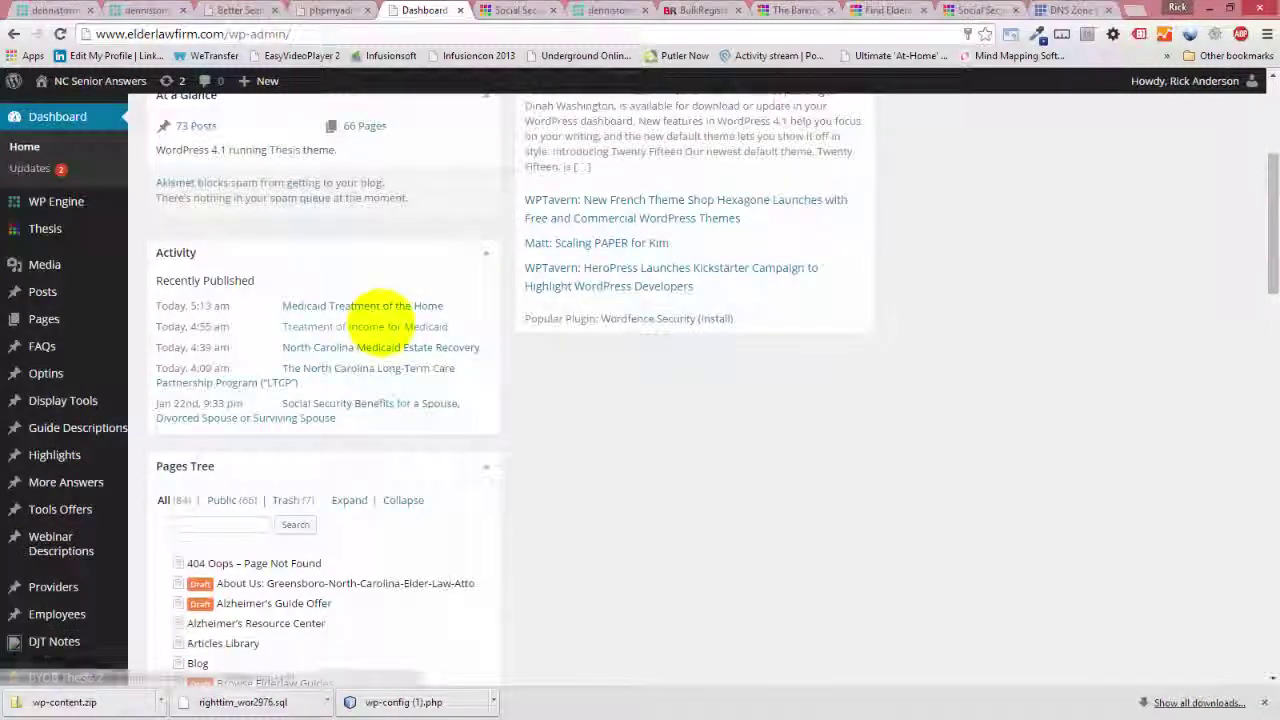
pyautogui.scroll(-3, 300, 380)
pyautogui.scroll(-4, 171, 557)
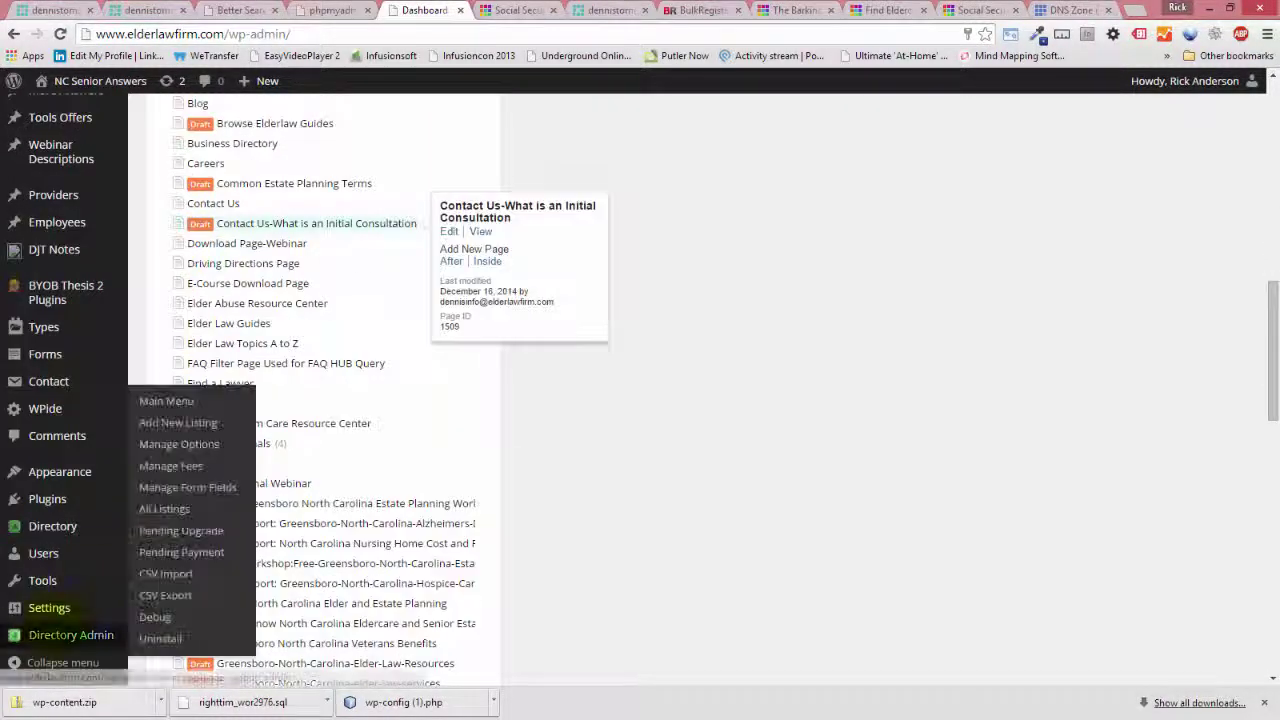
pyautogui.moveTo(100, 607)
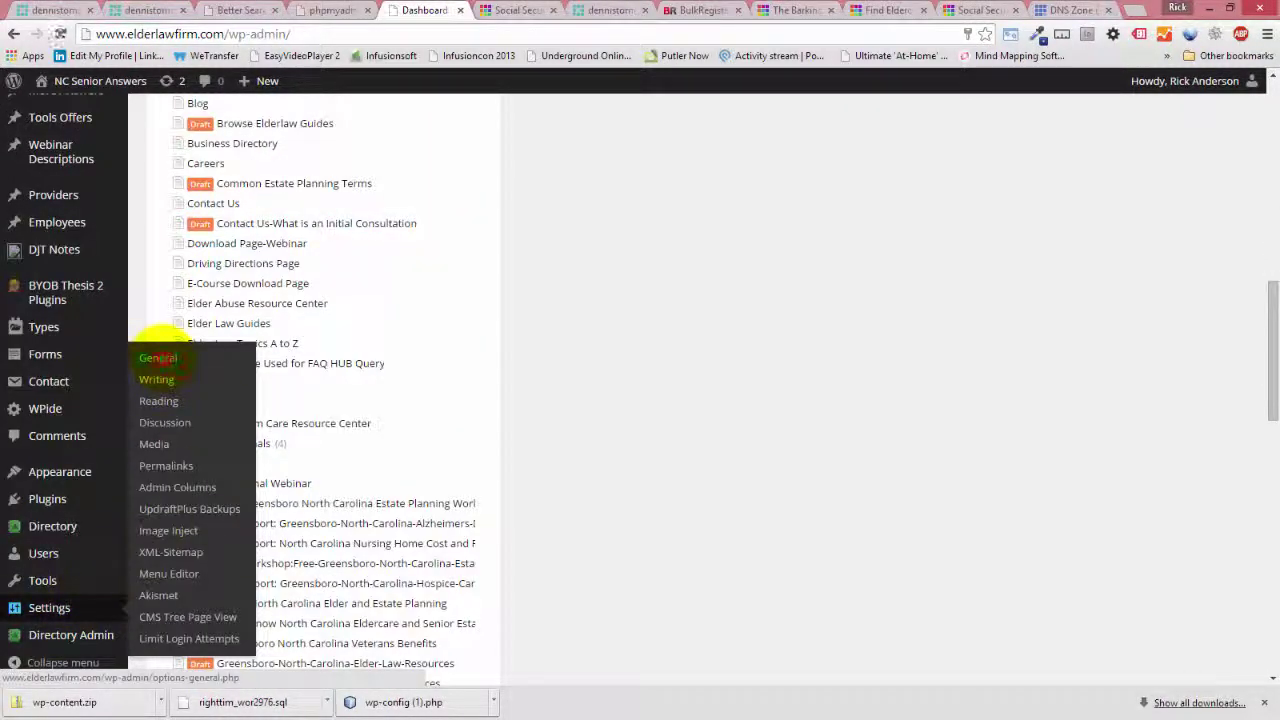
pyautogui.click(158, 357)
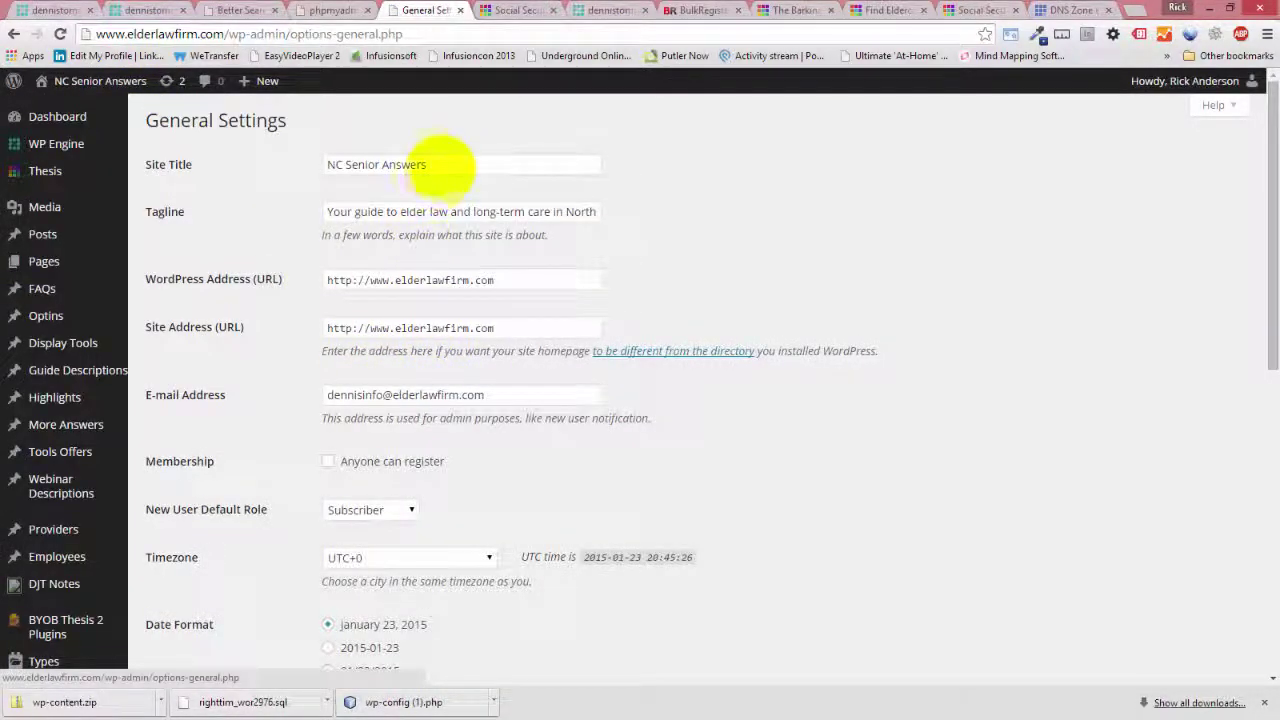
# - Change the site title to Elder Law Firm and save the general settings
pyautogui.moveTo(445, 164); pyautogui.dragTo(277, 166)
pyautogui.write('El')
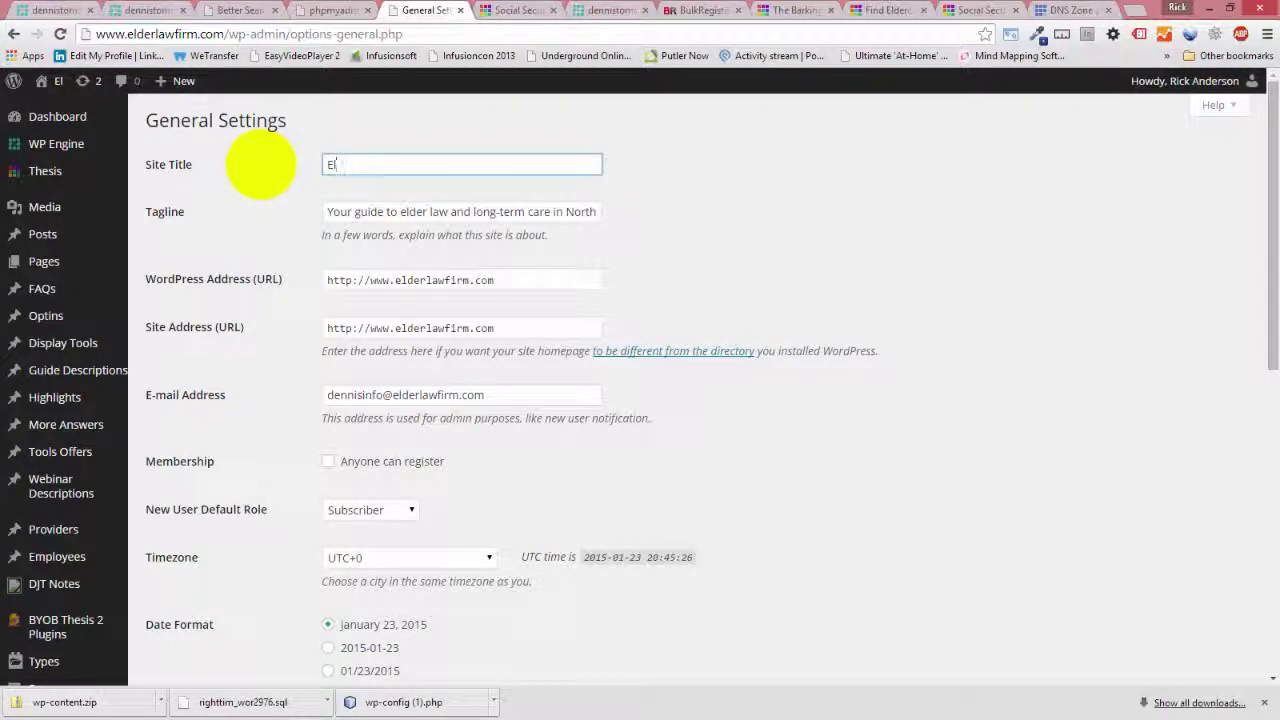
pyautogui.write('der La')
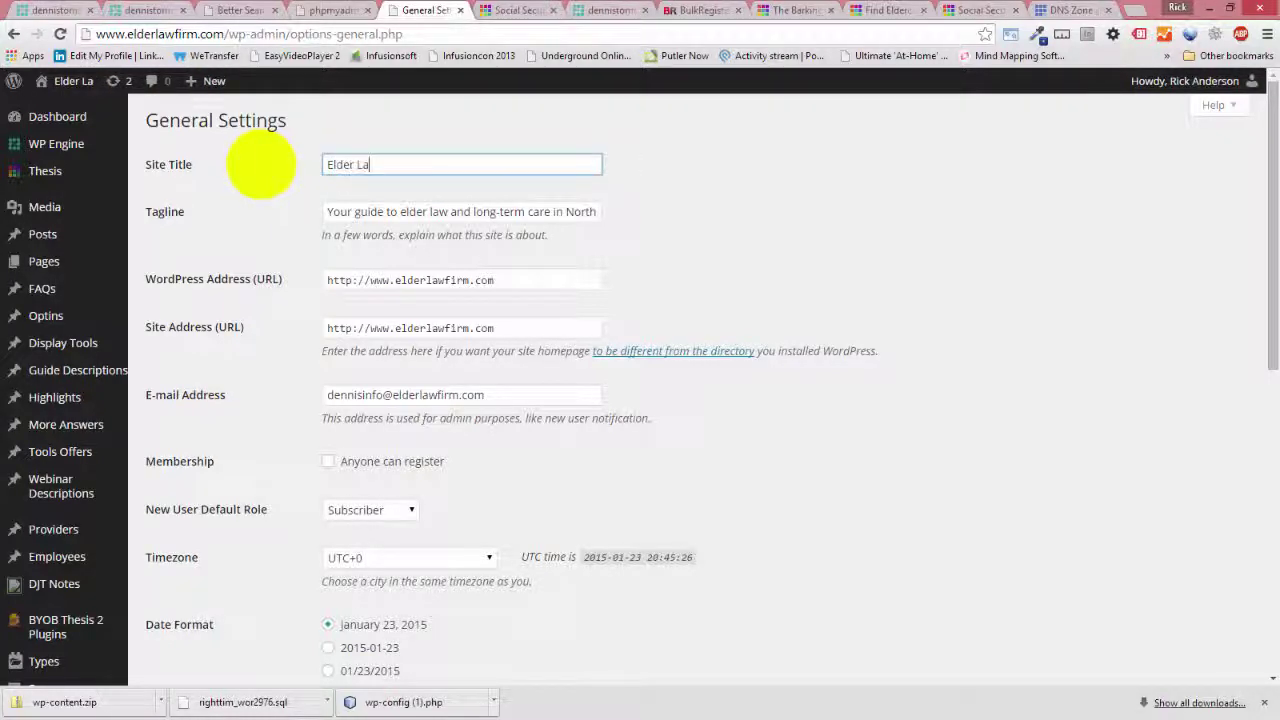
pyautogui.write('w Firm')
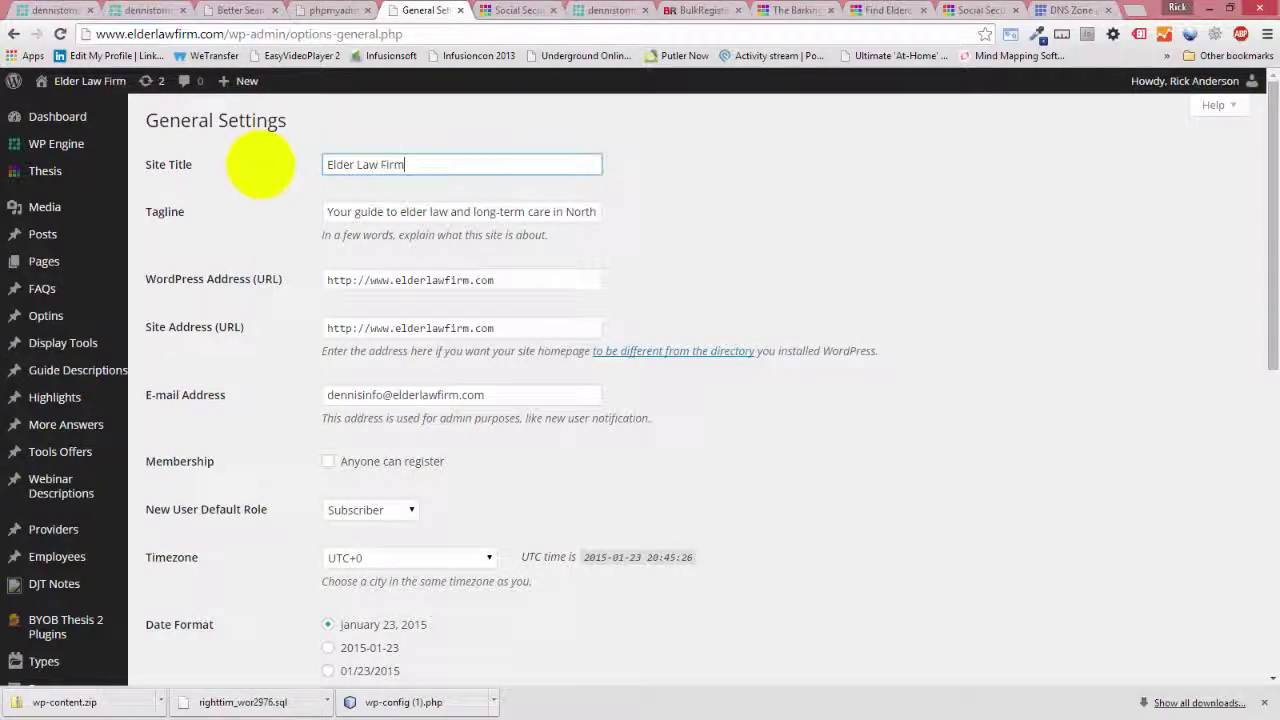
pyautogui.click(223, 177)
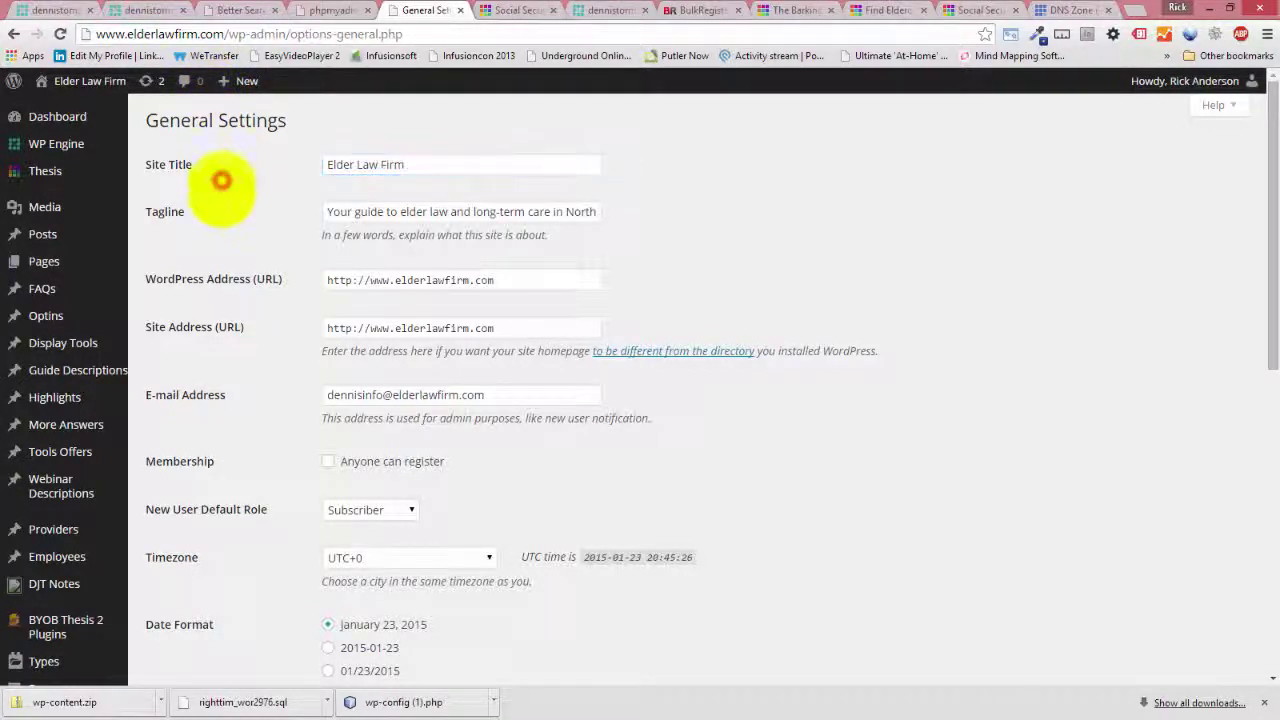
pyautogui.scroll(-7, 210, 450)
pyautogui.click(187, 351)
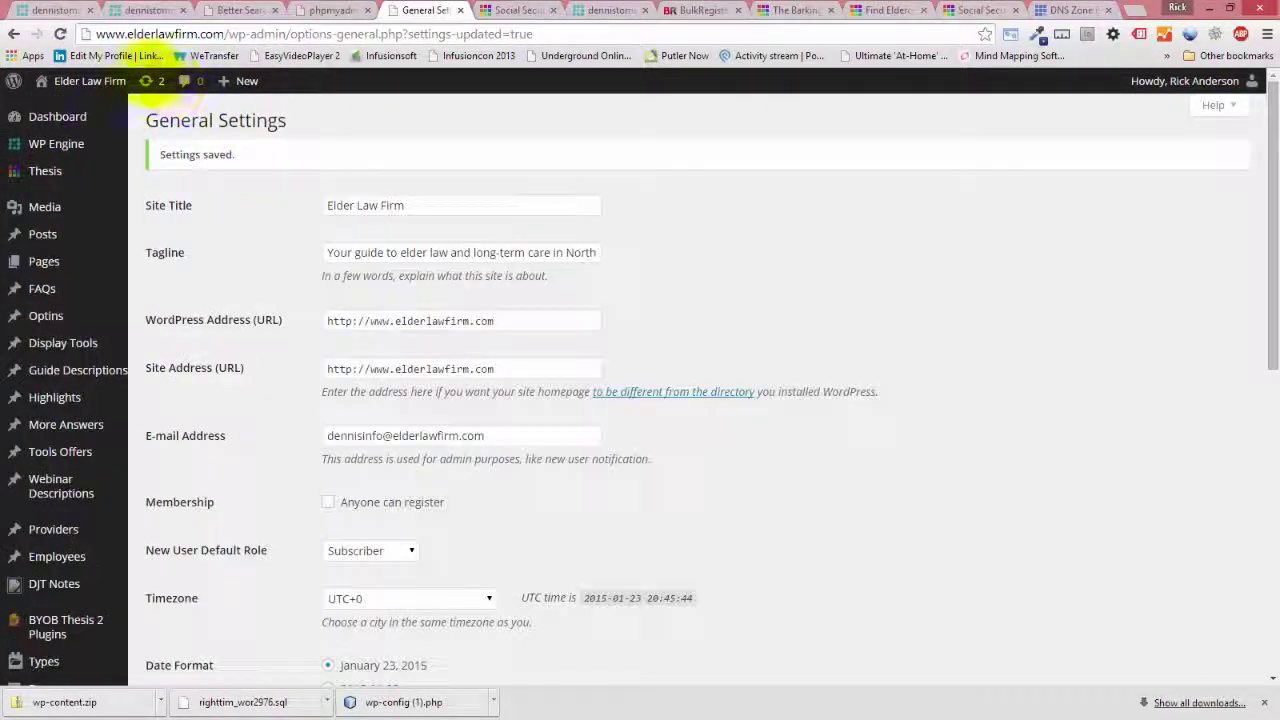
# - Visit the live site to check the For Professionals page and look through the whole front page on the new domain
pyautogui.click(88, 80)
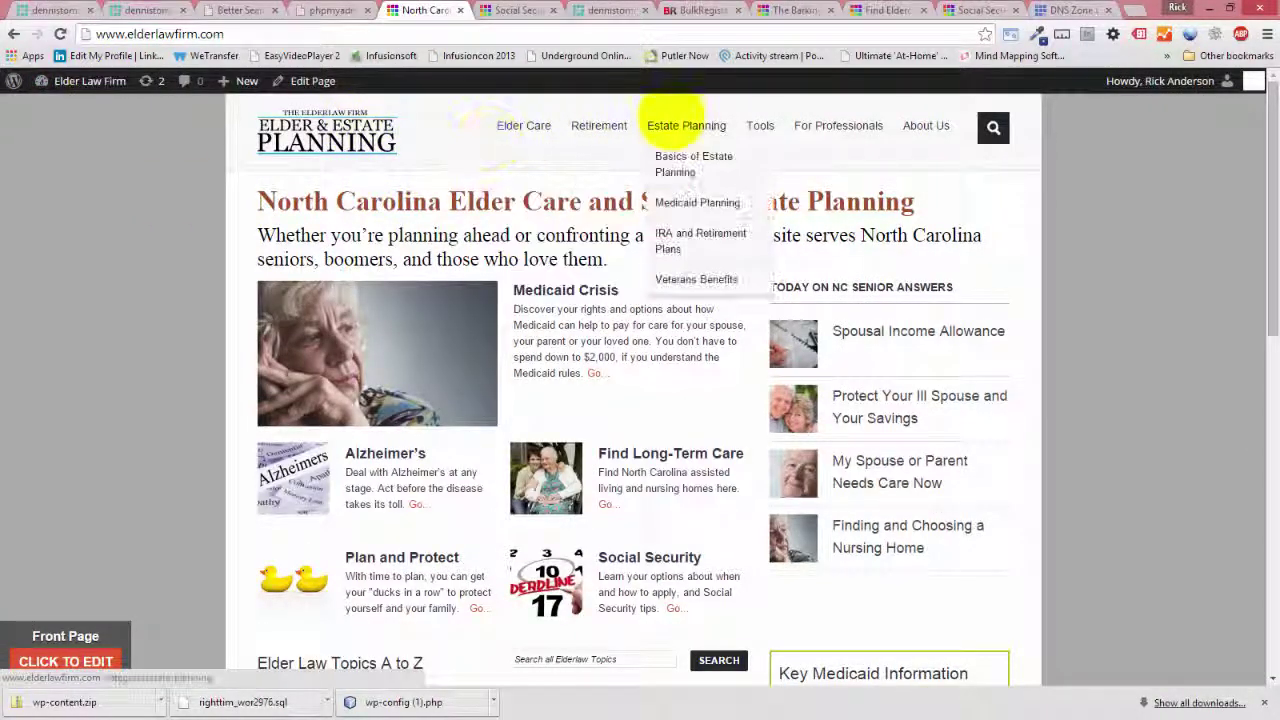
pyautogui.click(832, 121)
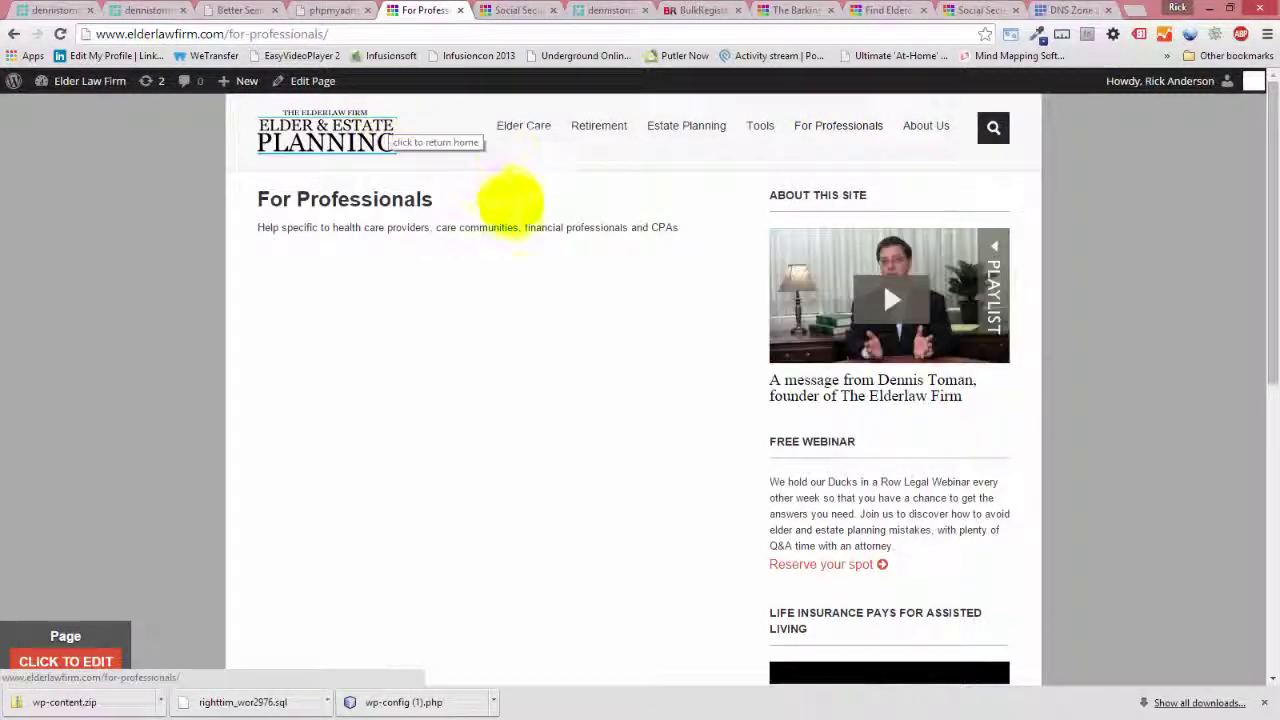
pyautogui.click(338, 122)
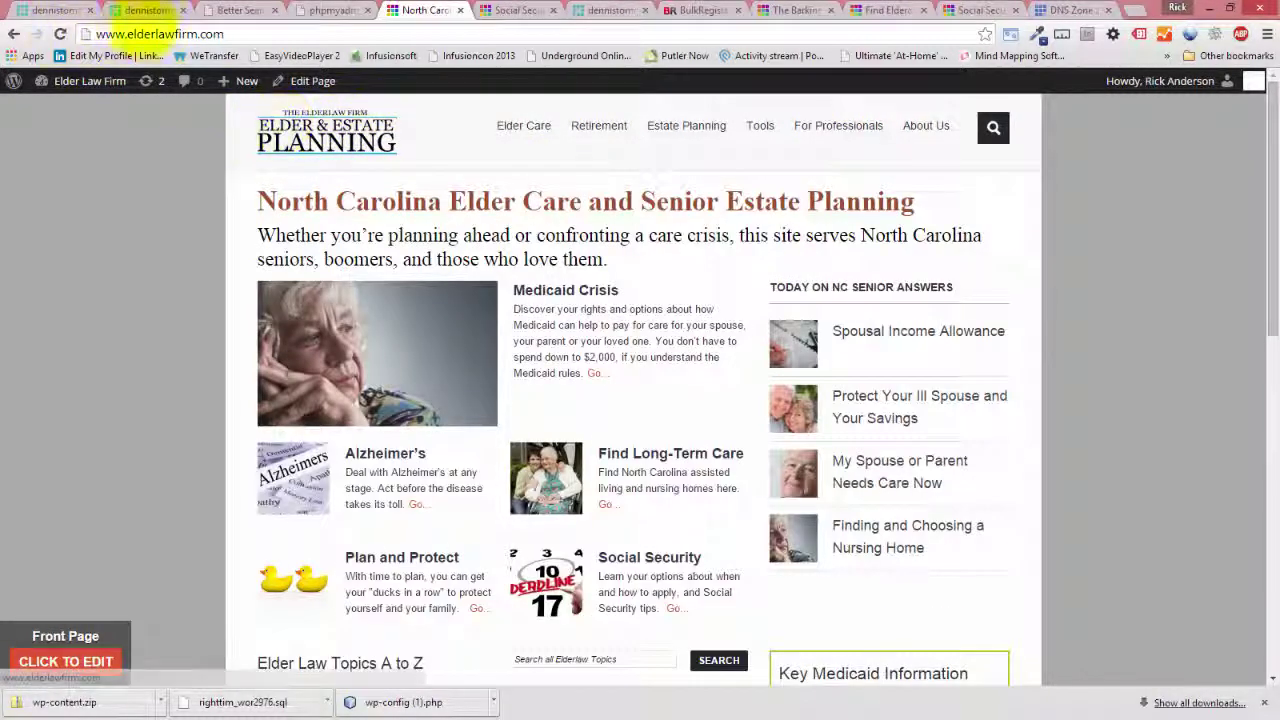
pyautogui.scroll(-10, 600, 400)
pyautogui.scroll(10, 597, 278)
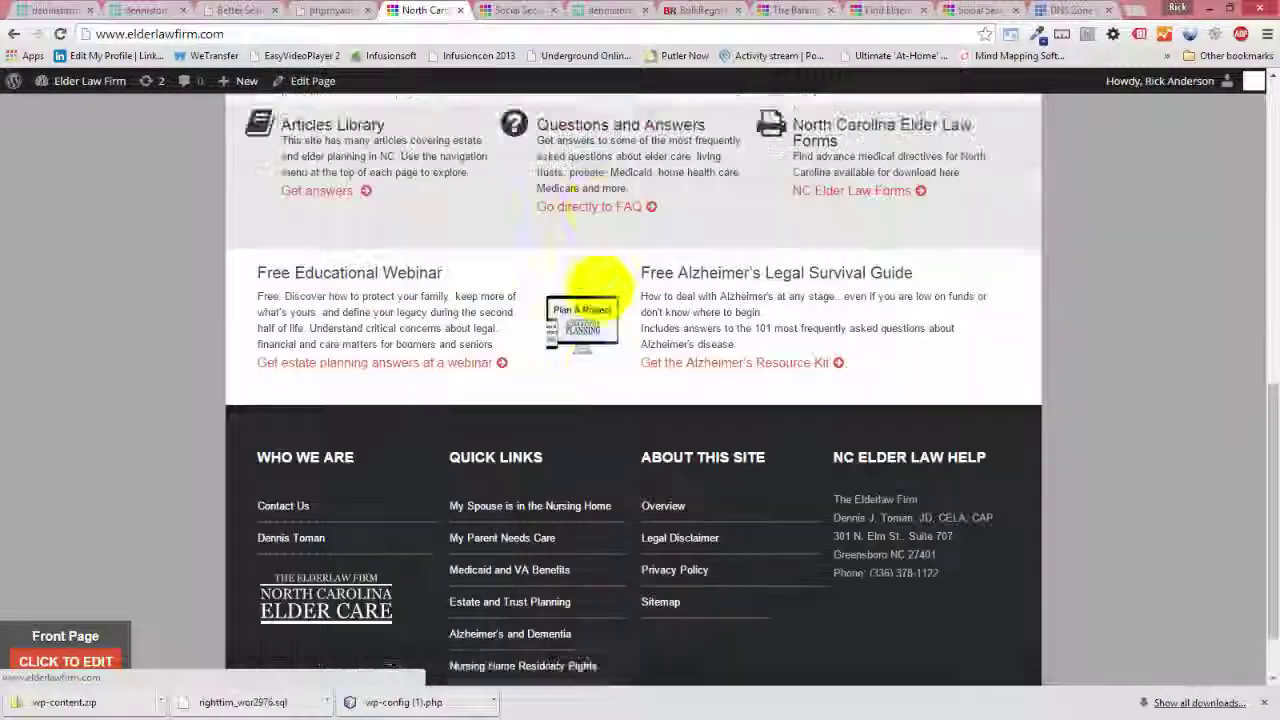